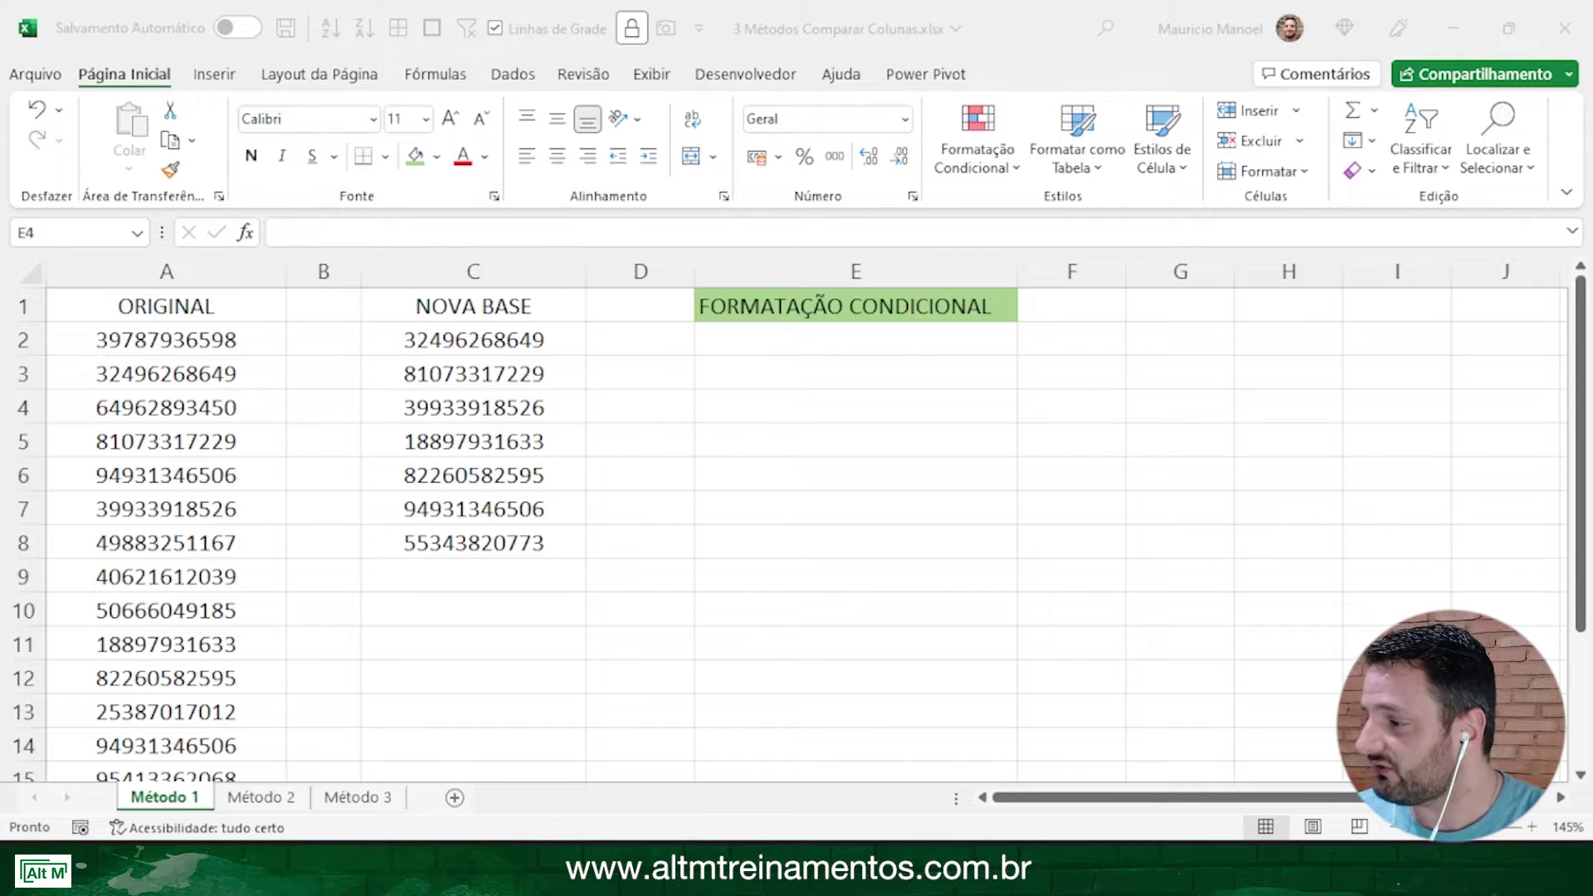
pyautogui.moveTo(207, 336); pyautogui.dragTo(193, 788)
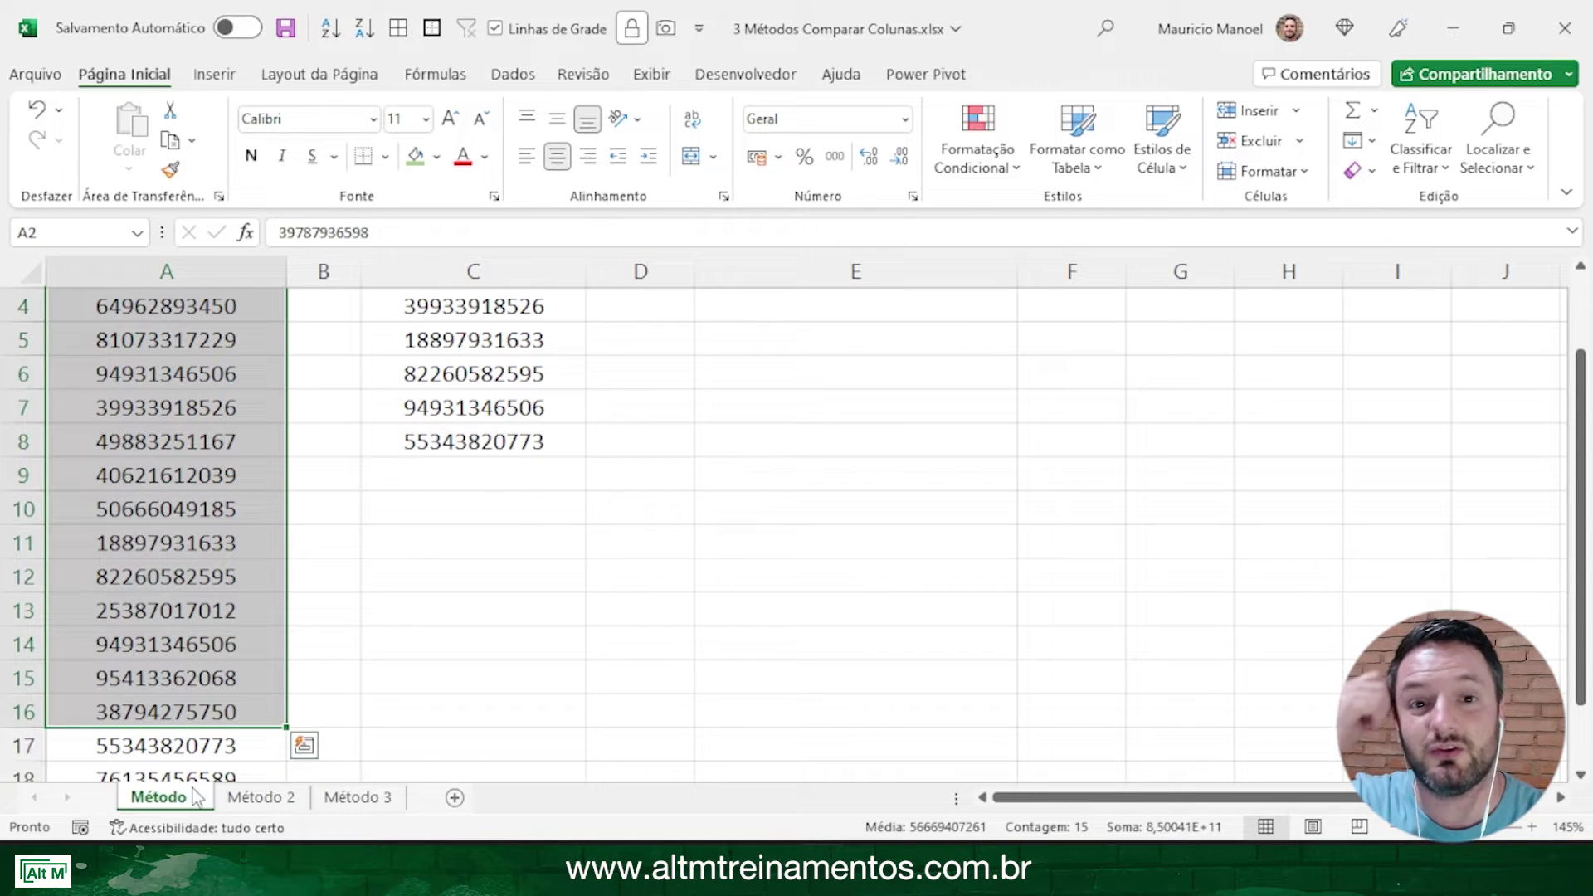
pyautogui.scroll(1, 471, 468)
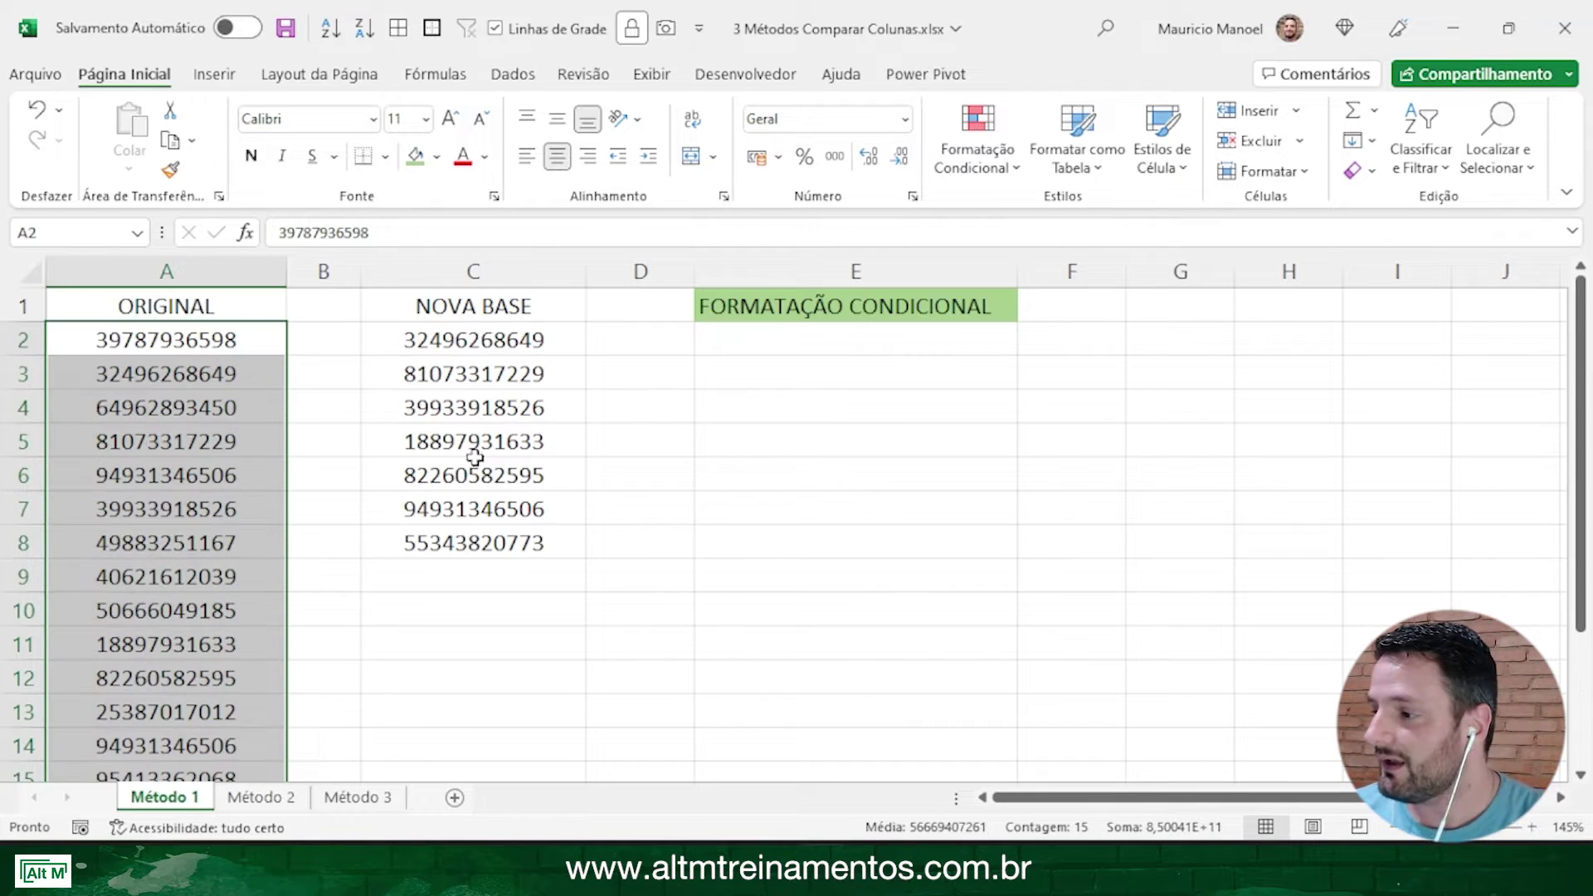
pyautogui.moveTo(495, 344); pyautogui.dragTo(483, 531)
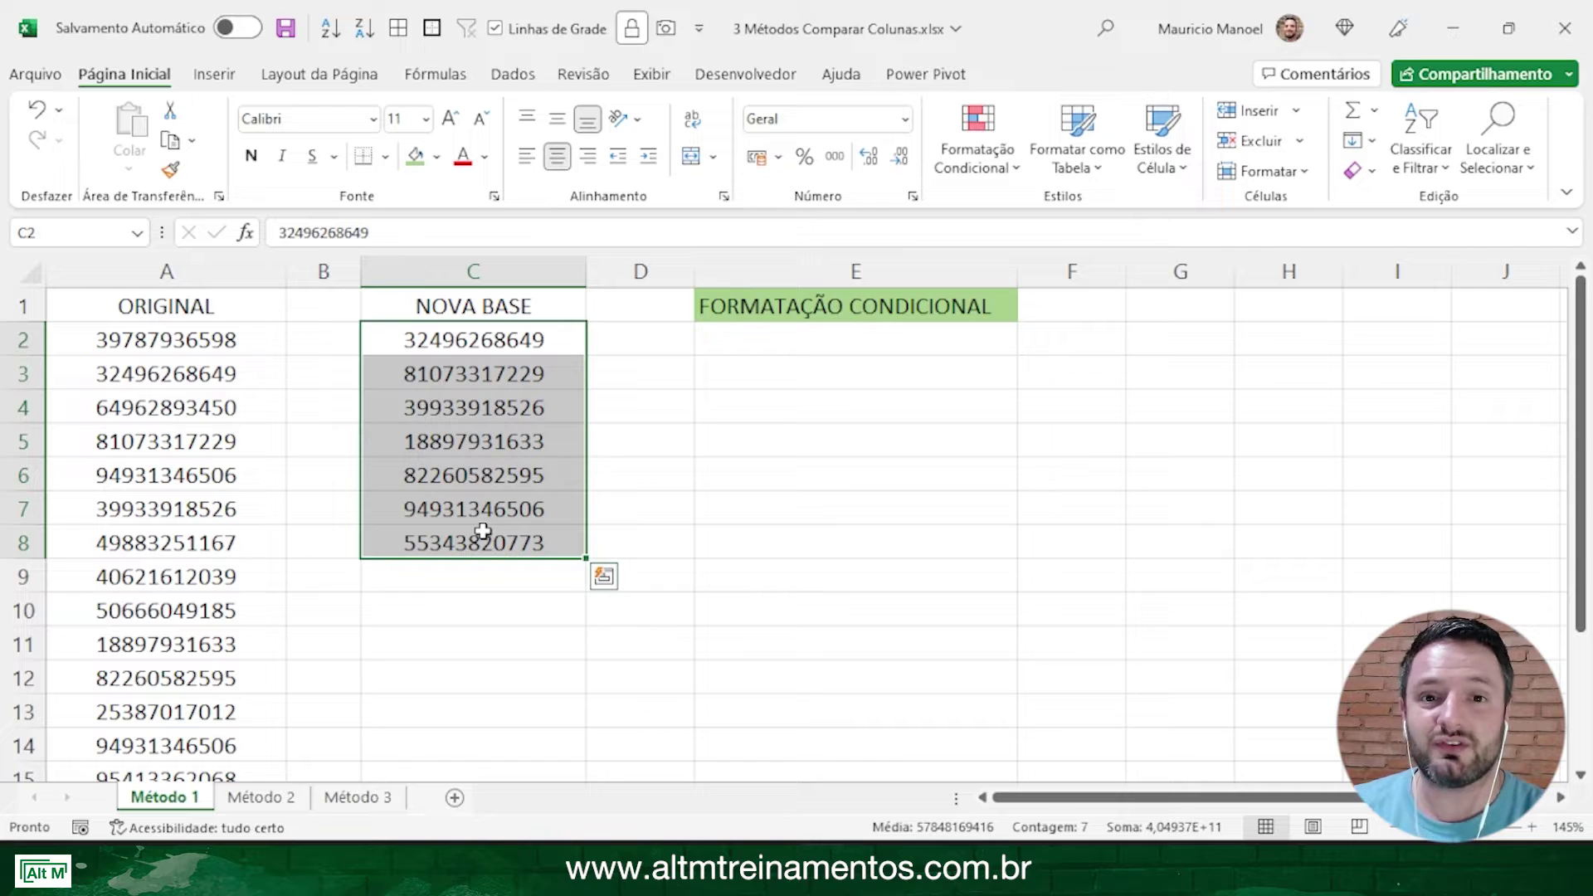
pyautogui.moveTo(465, 339); pyautogui.dragTo(471, 548)
pyautogui.moveTo(225, 345); pyautogui.dragTo(222, 575)
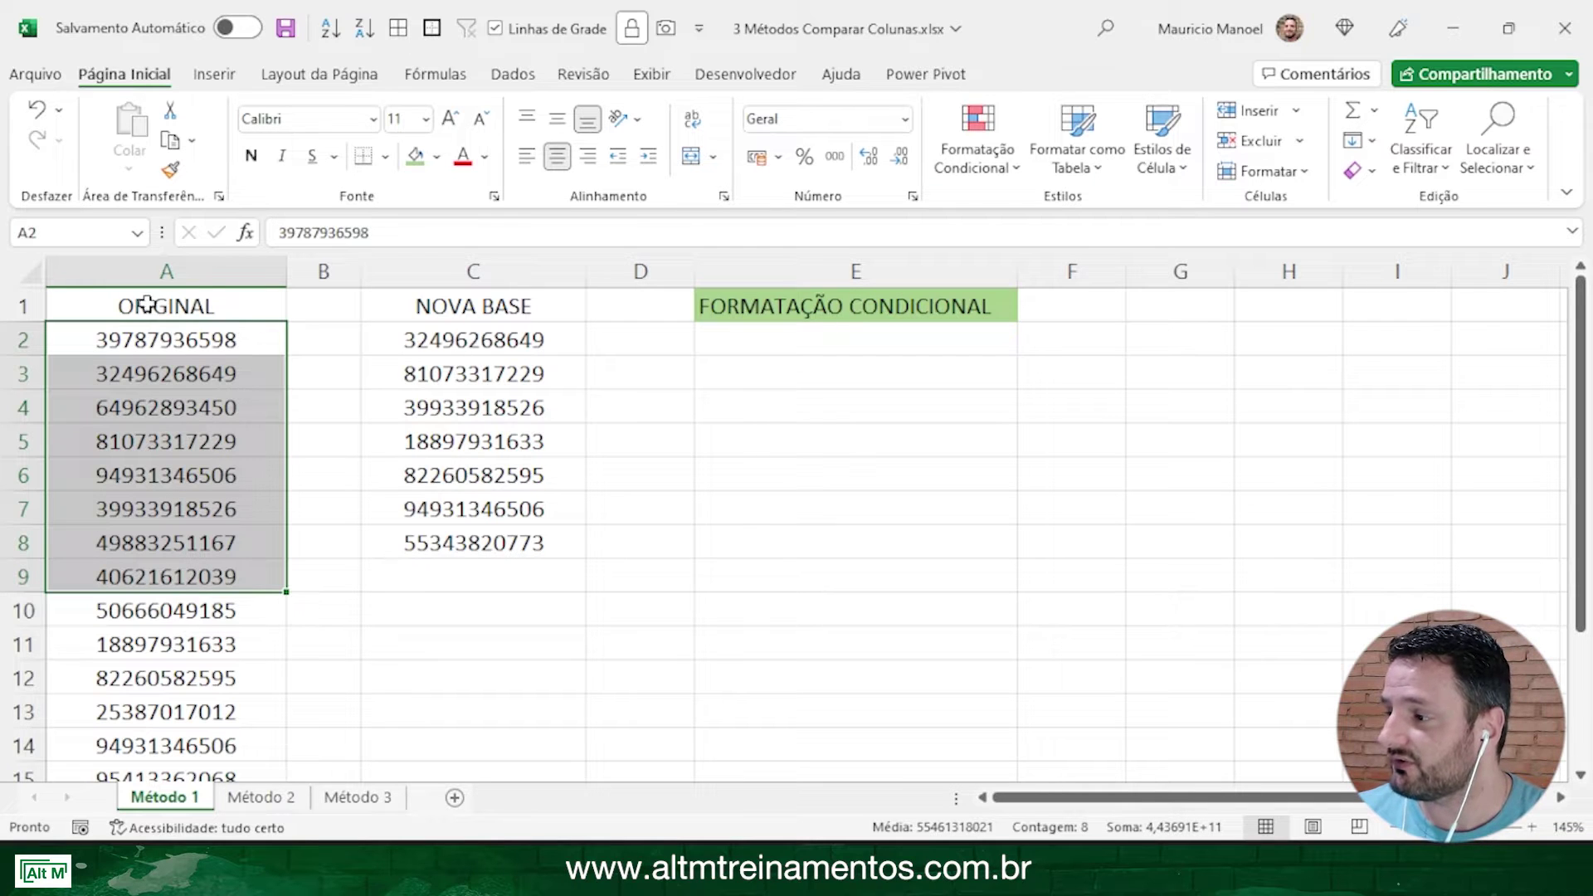
# Step: Highlight duplicate values in A1:C20 with conditional formatting, using light red fill with dark red text
pyautogui.moveTo(133, 303); pyautogui.dragTo(464, 829)
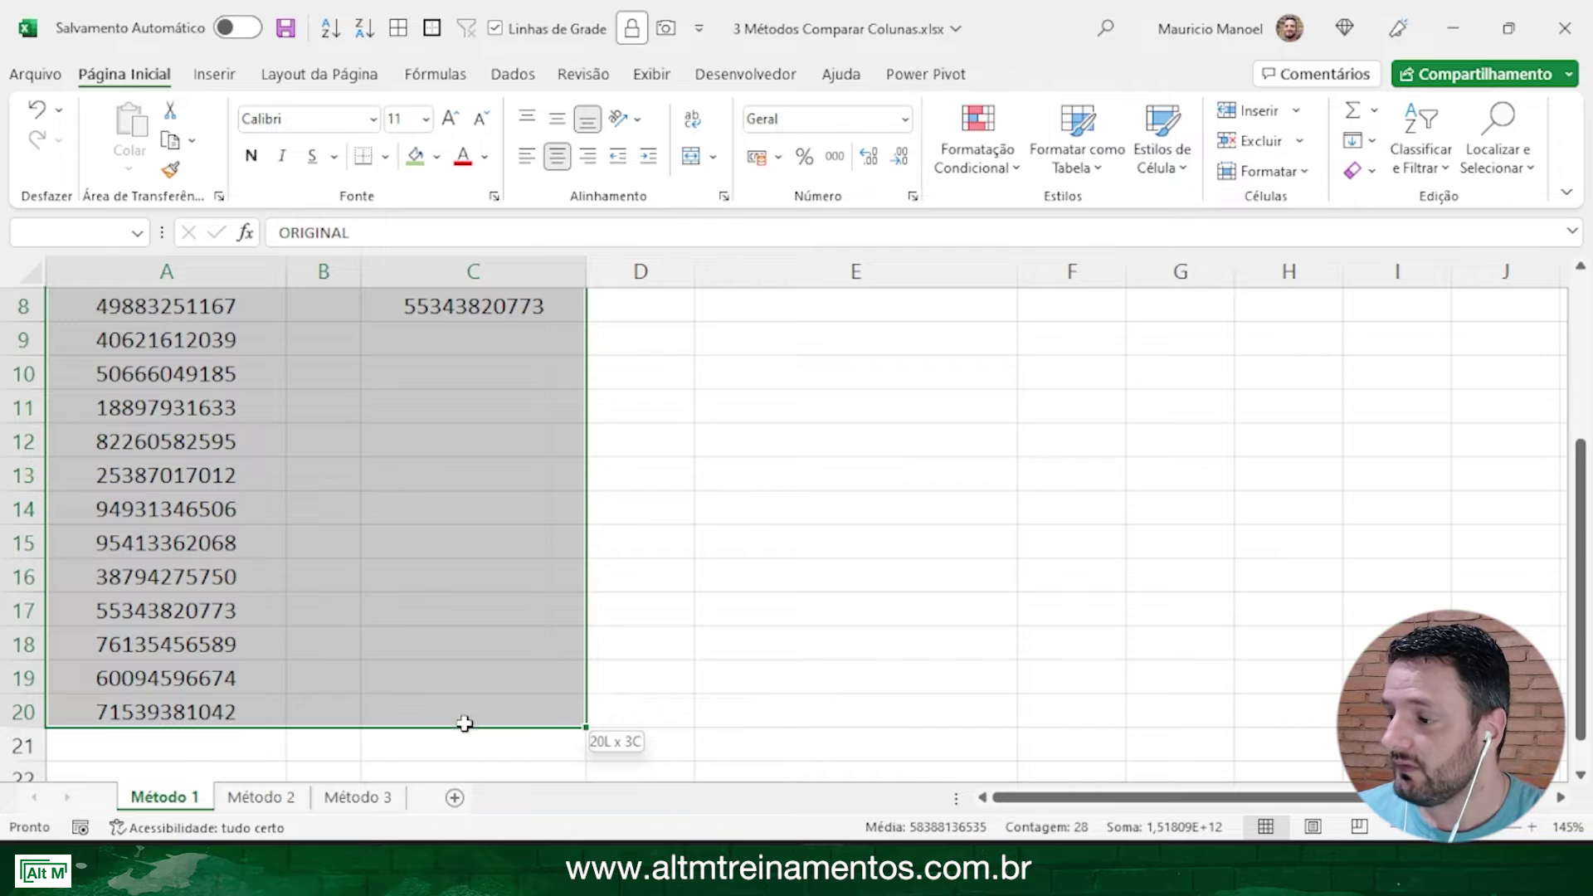
pyautogui.moveTo(464, 724); pyautogui.dragTo(465, 728)
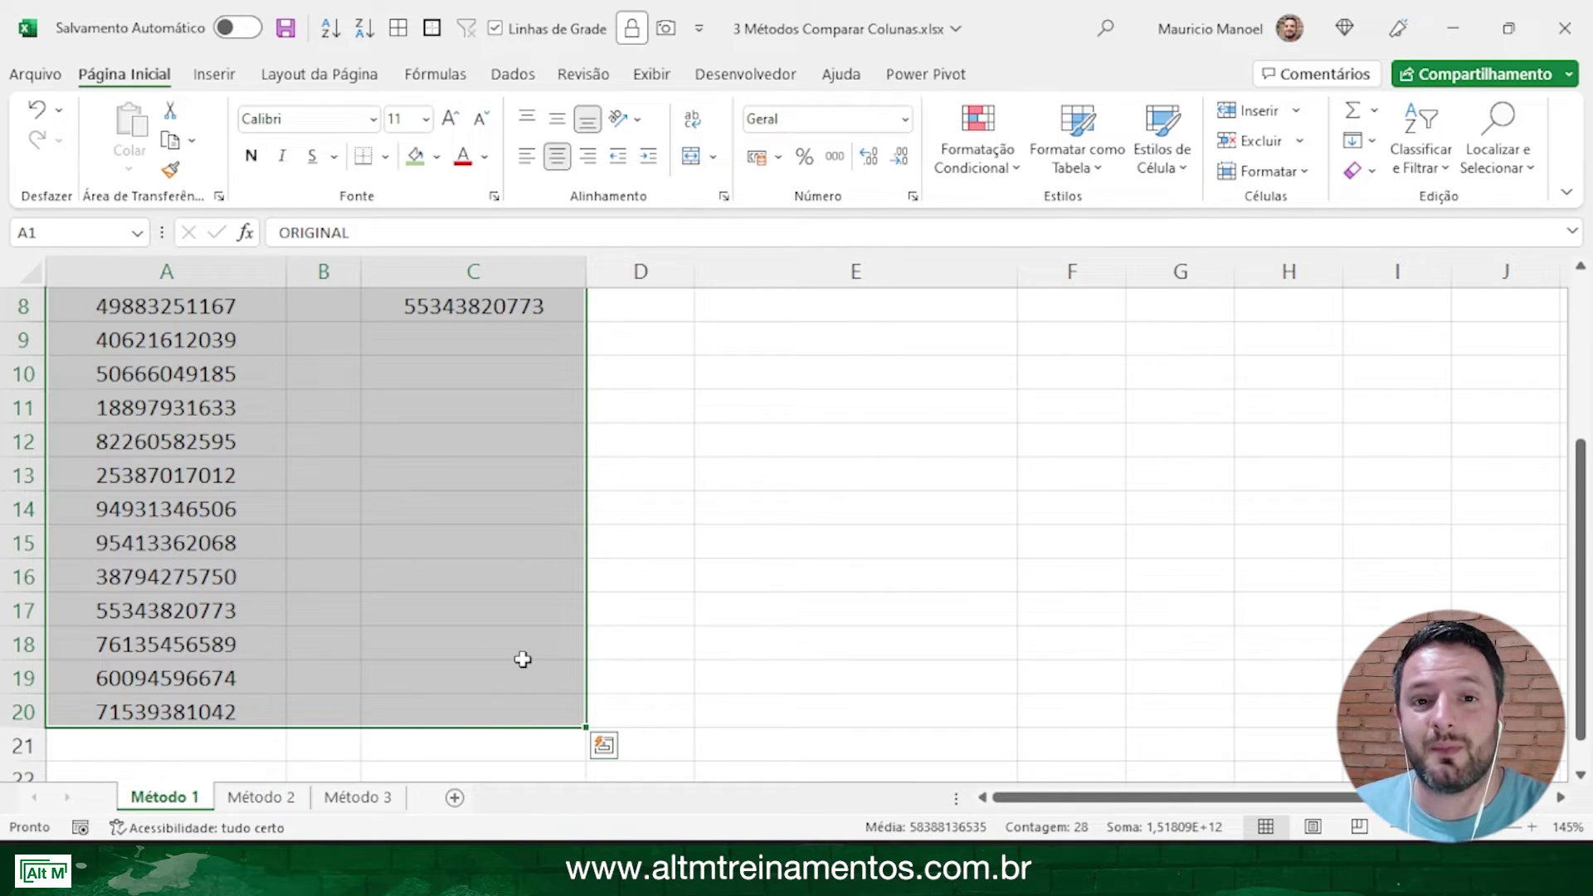
pyautogui.scroll(3, 523, 659)
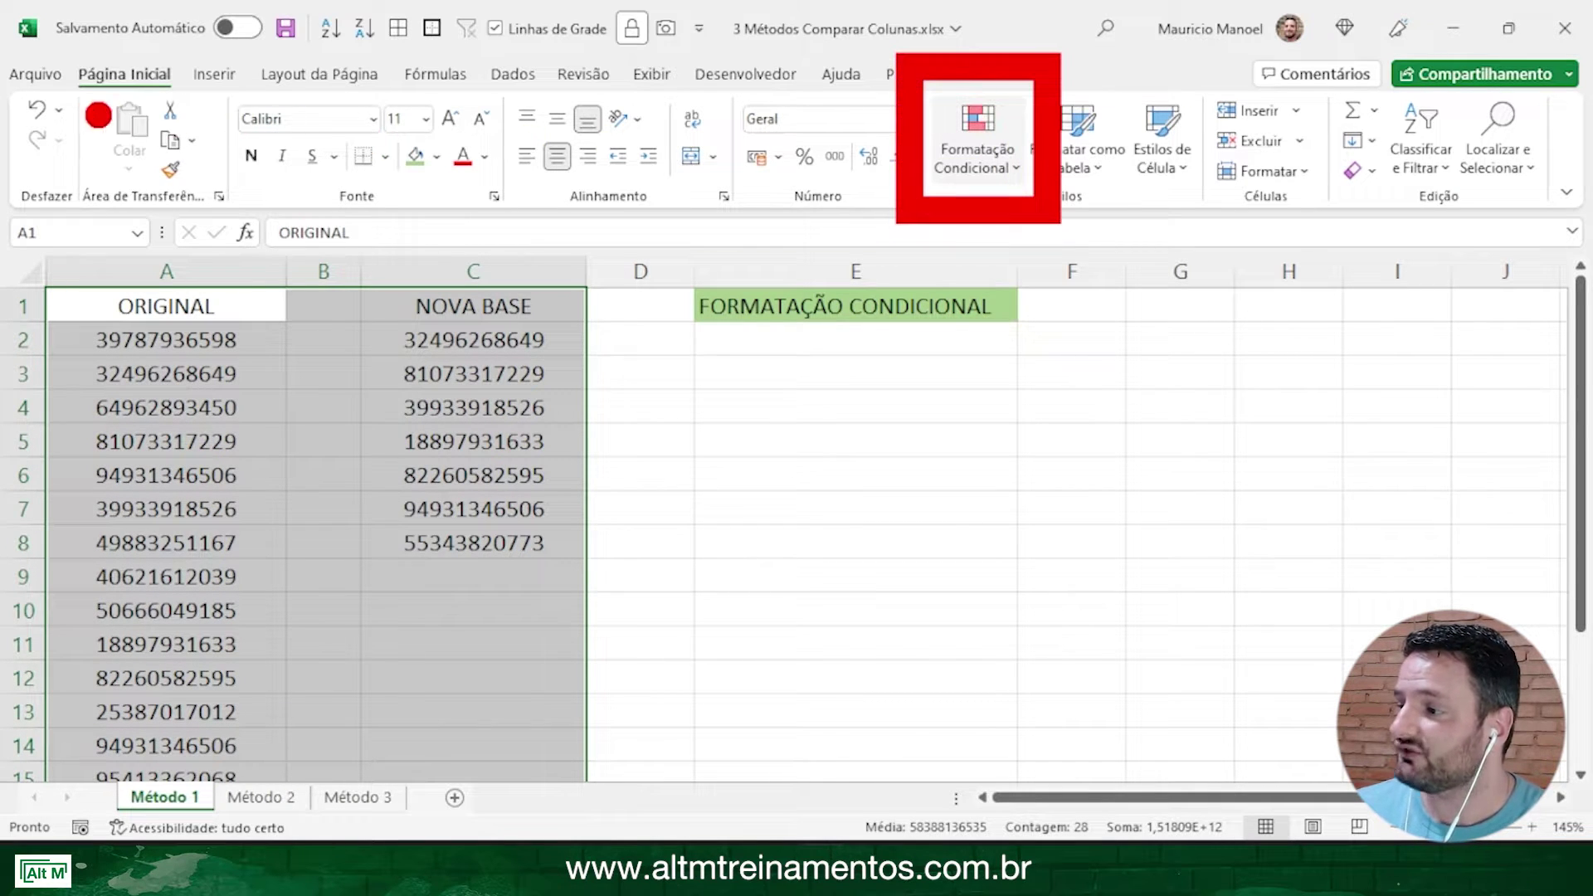
pyautogui.click(970, 165)
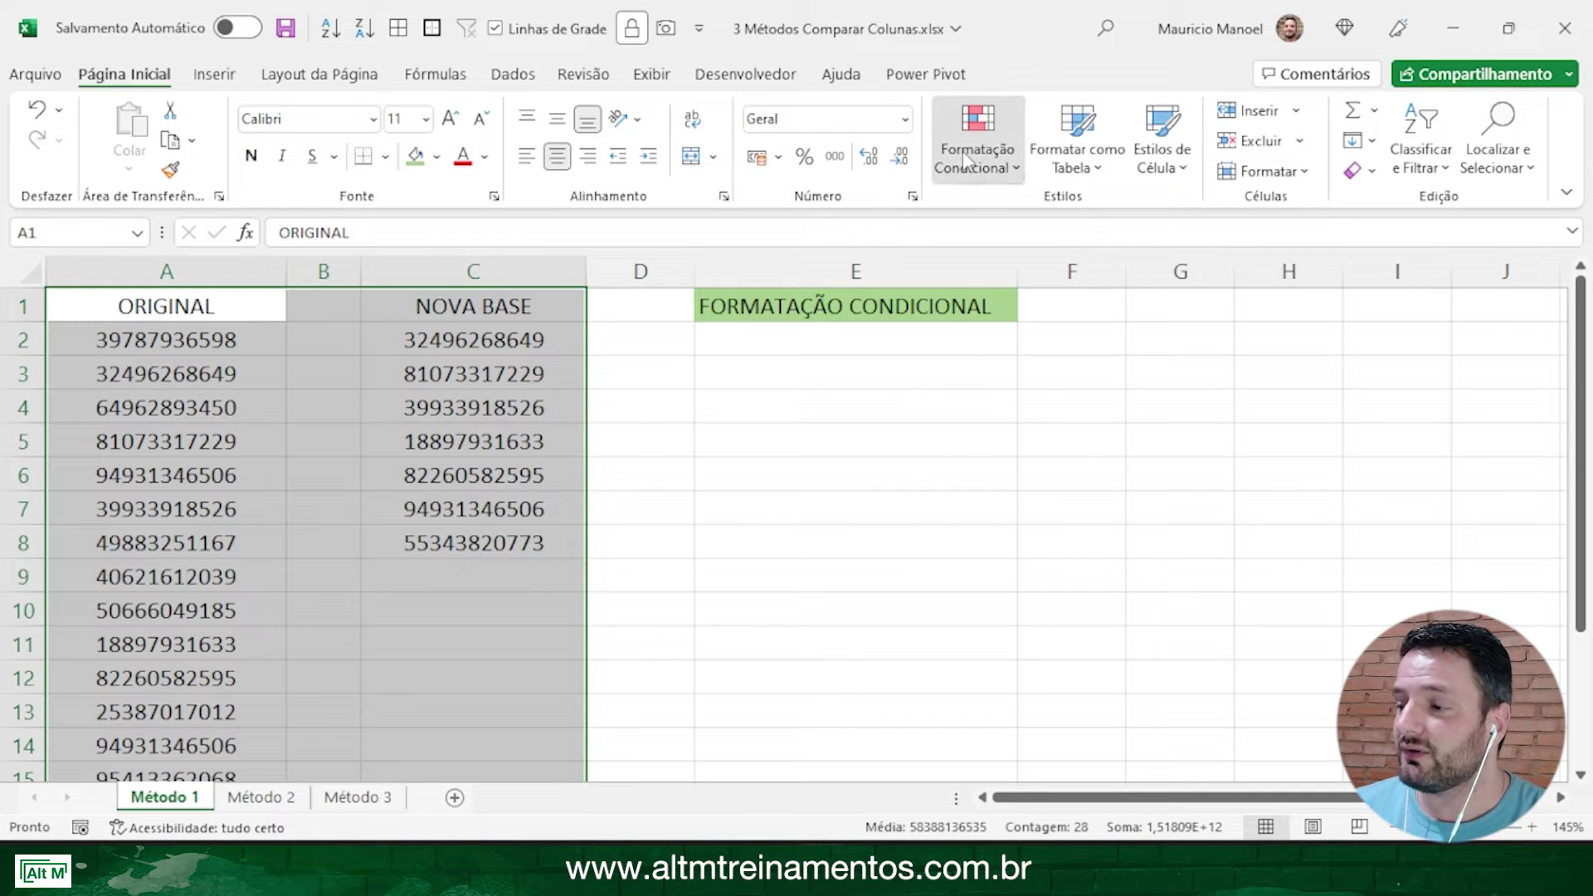
pyautogui.moveTo(1059, 222)
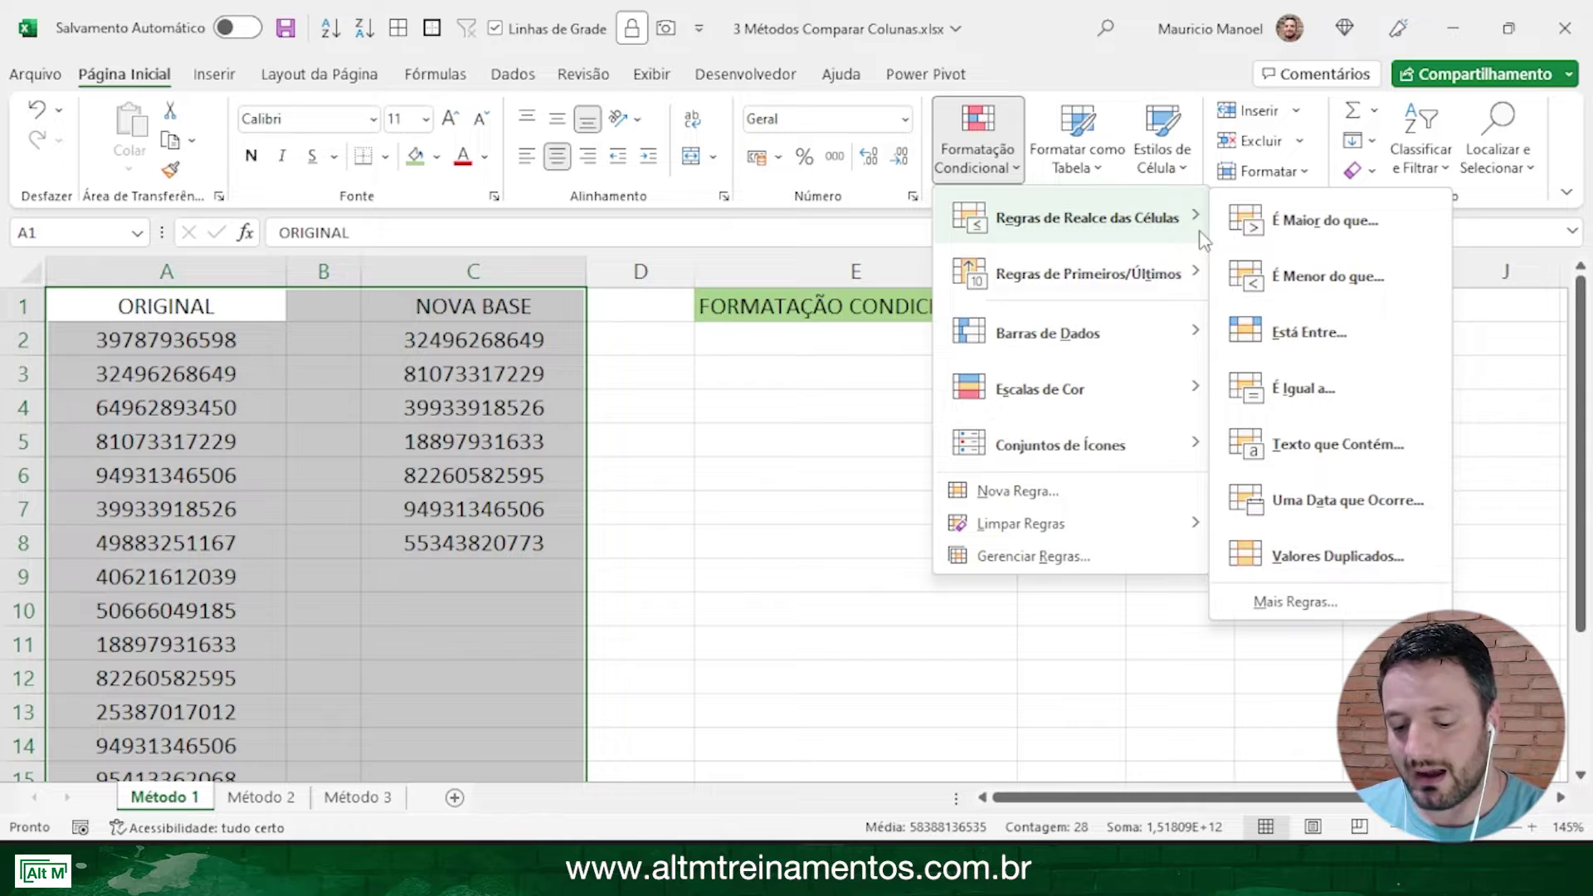
pyautogui.click(1365, 564)
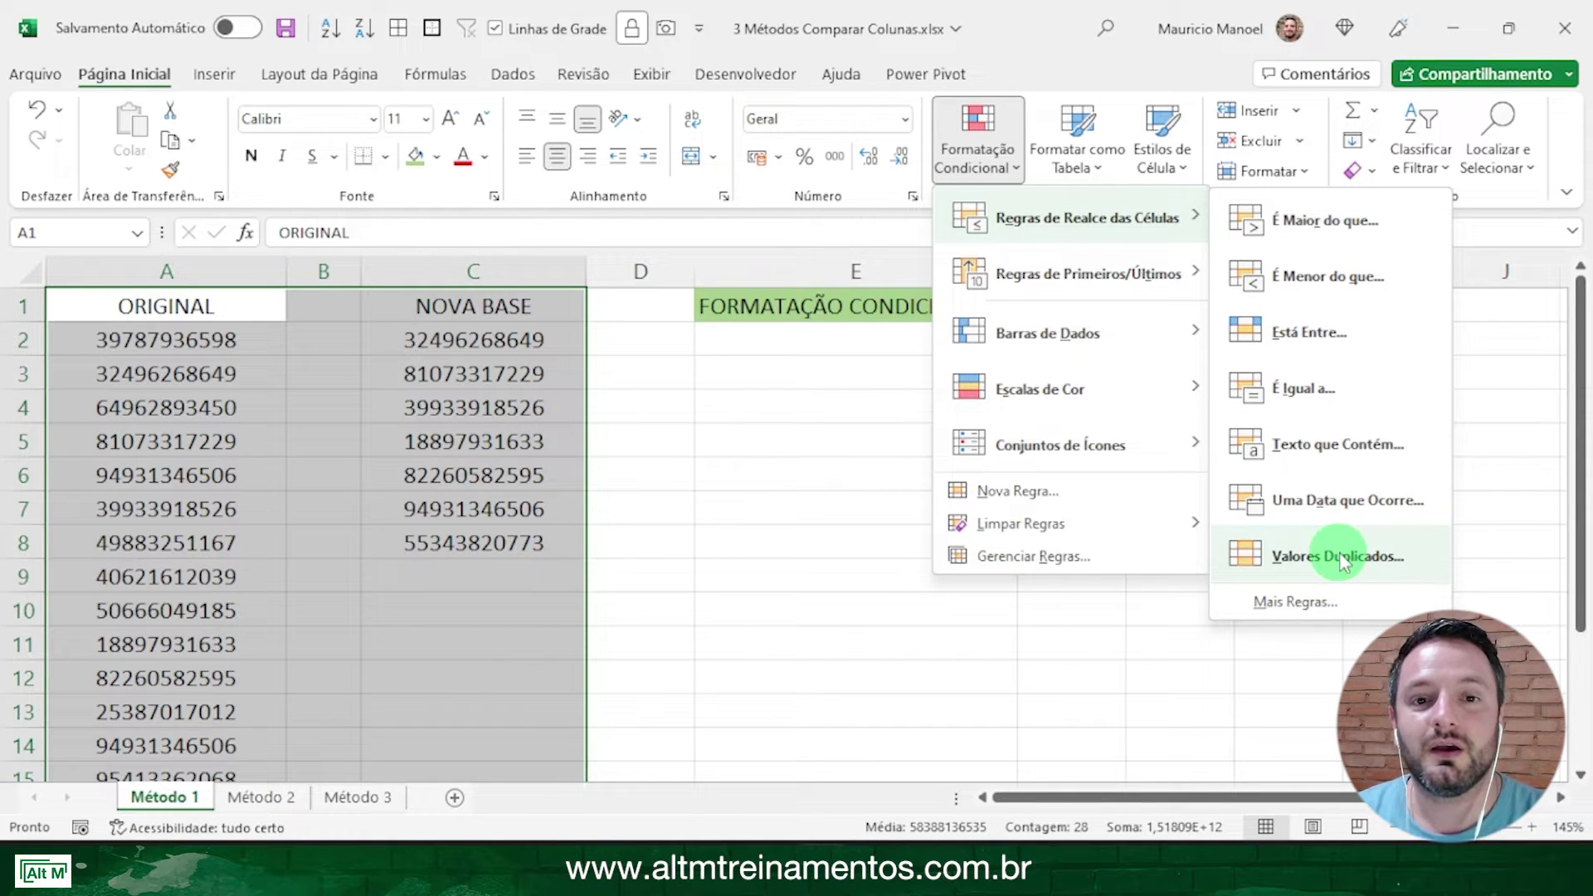
pyautogui.click(1339, 554)
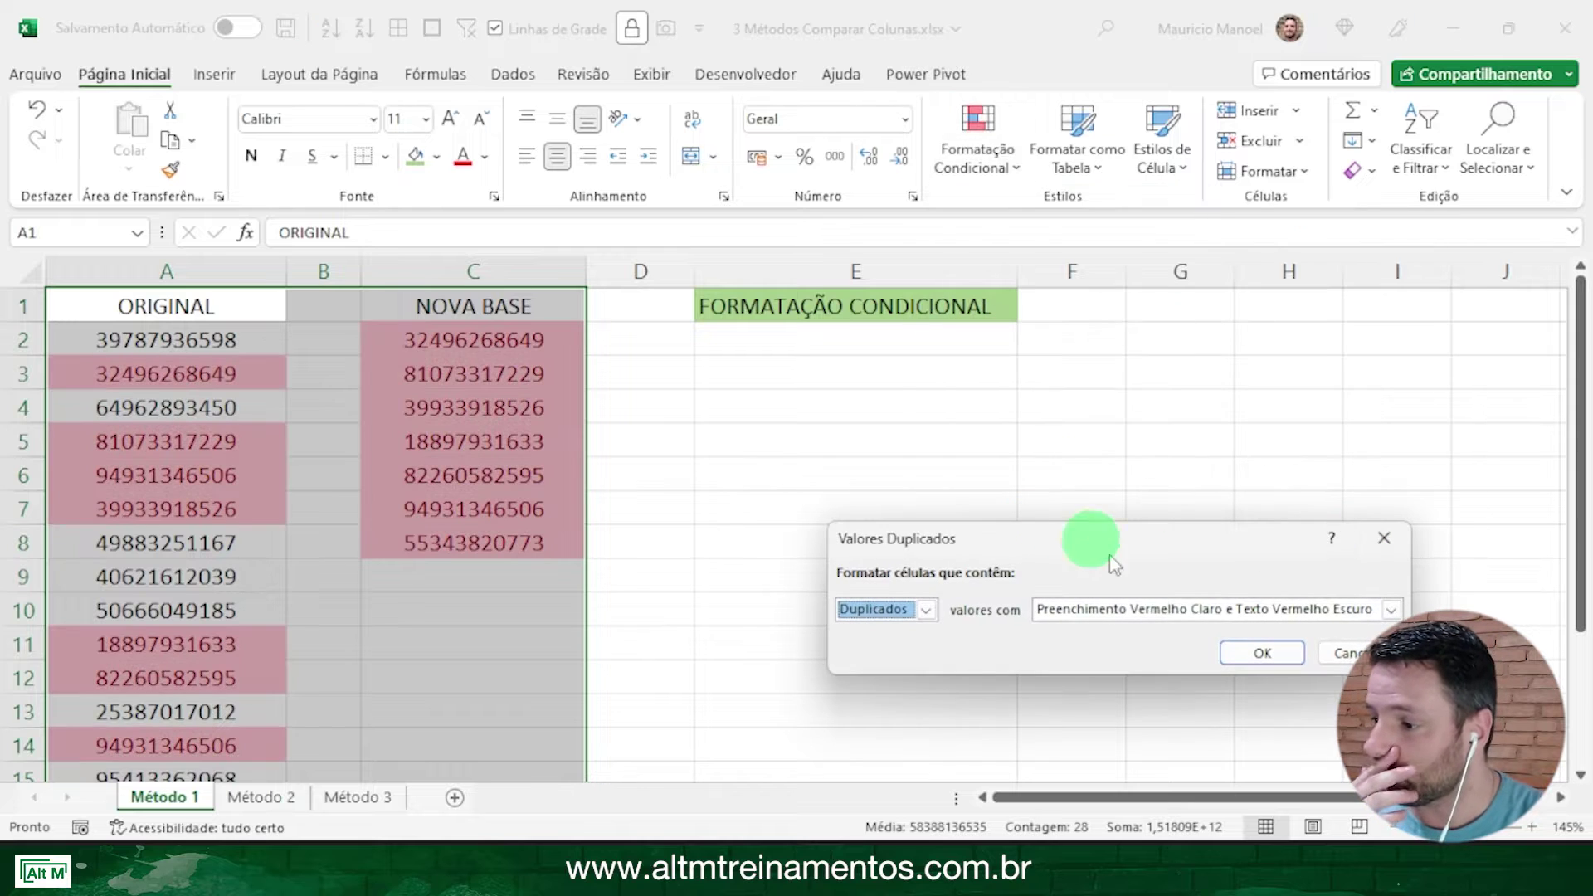
pyautogui.click(1242, 655)
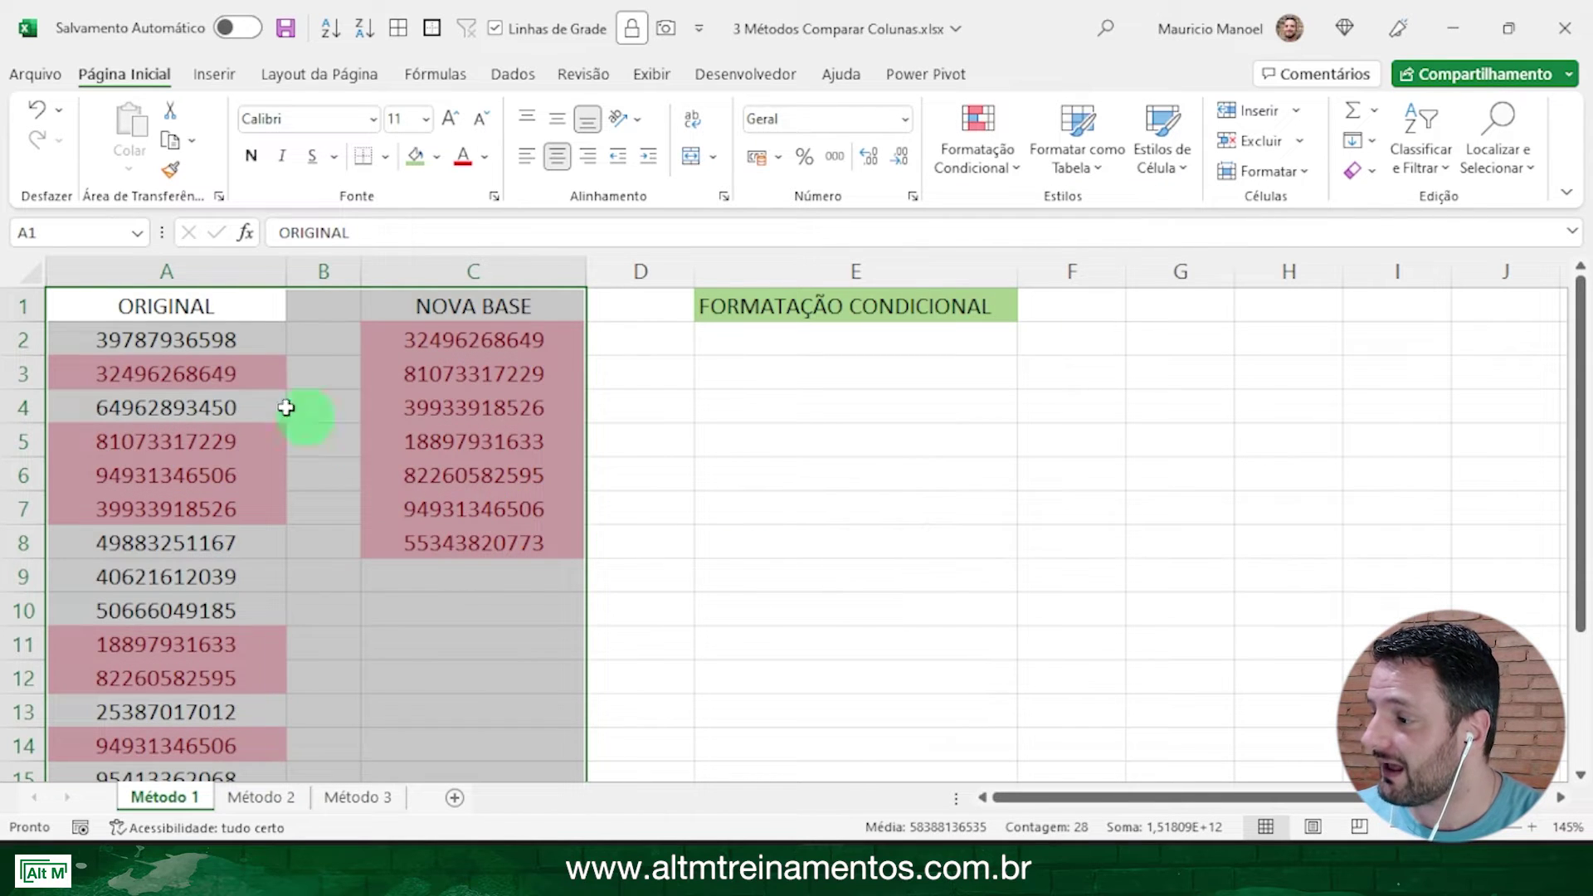
# Step: Compare the highlighted values in the ORIGINAL column with their matches in the NOVA BASE column
pyautogui.click(282, 408)
pyautogui.click(141, 365)
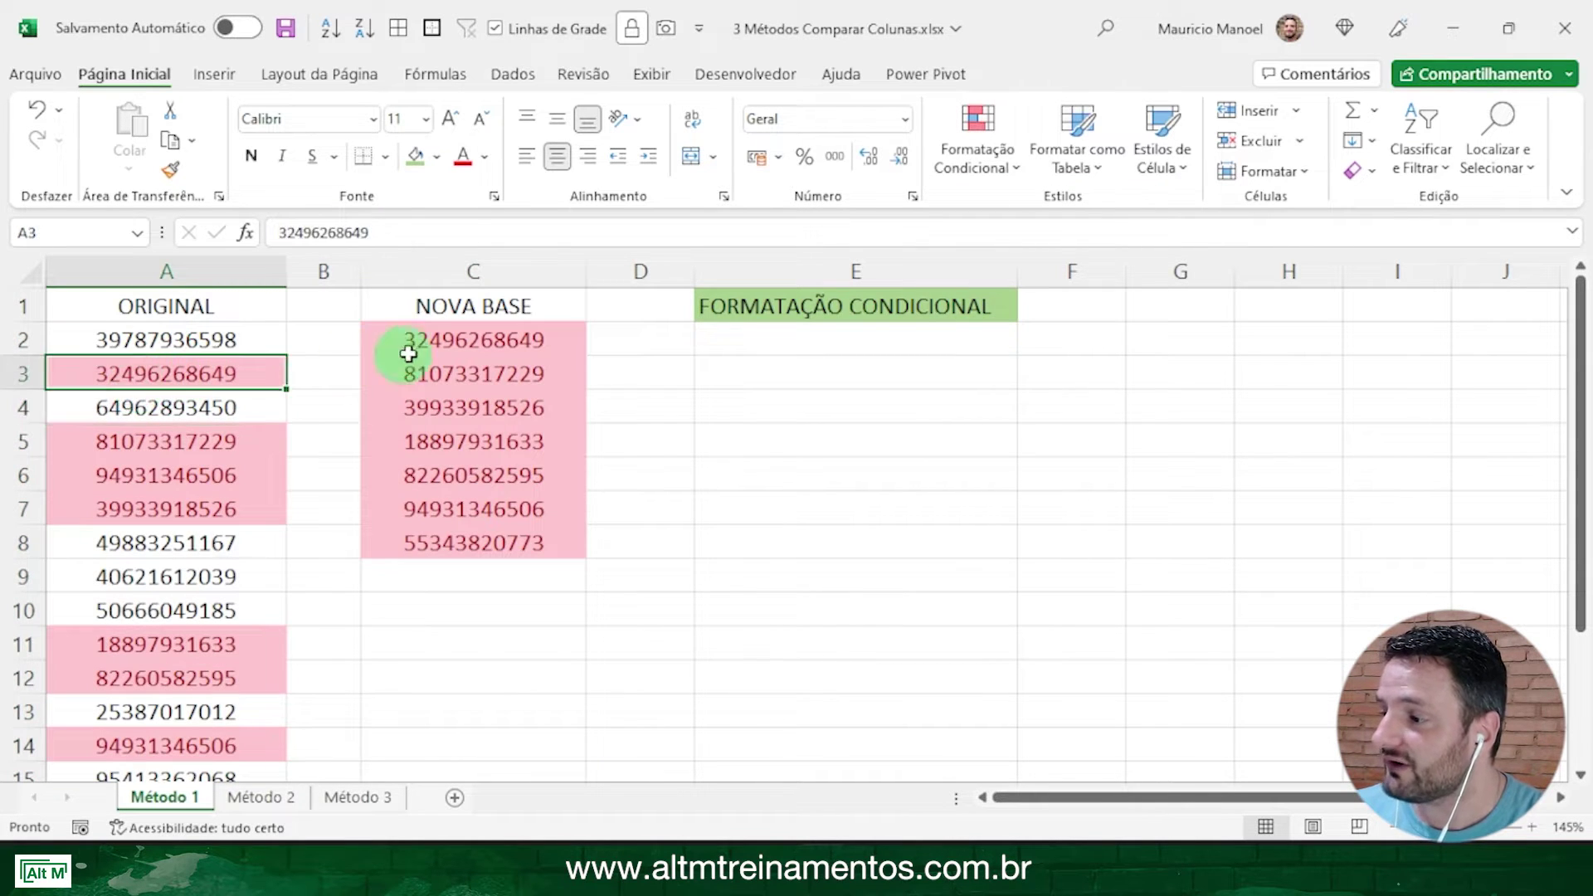
pyautogui.click(409, 341)
pyautogui.click(213, 444)
pyautogui.click(508, 379)
pyautogui.click(278, 501)
pyautogui.click(473, 442)
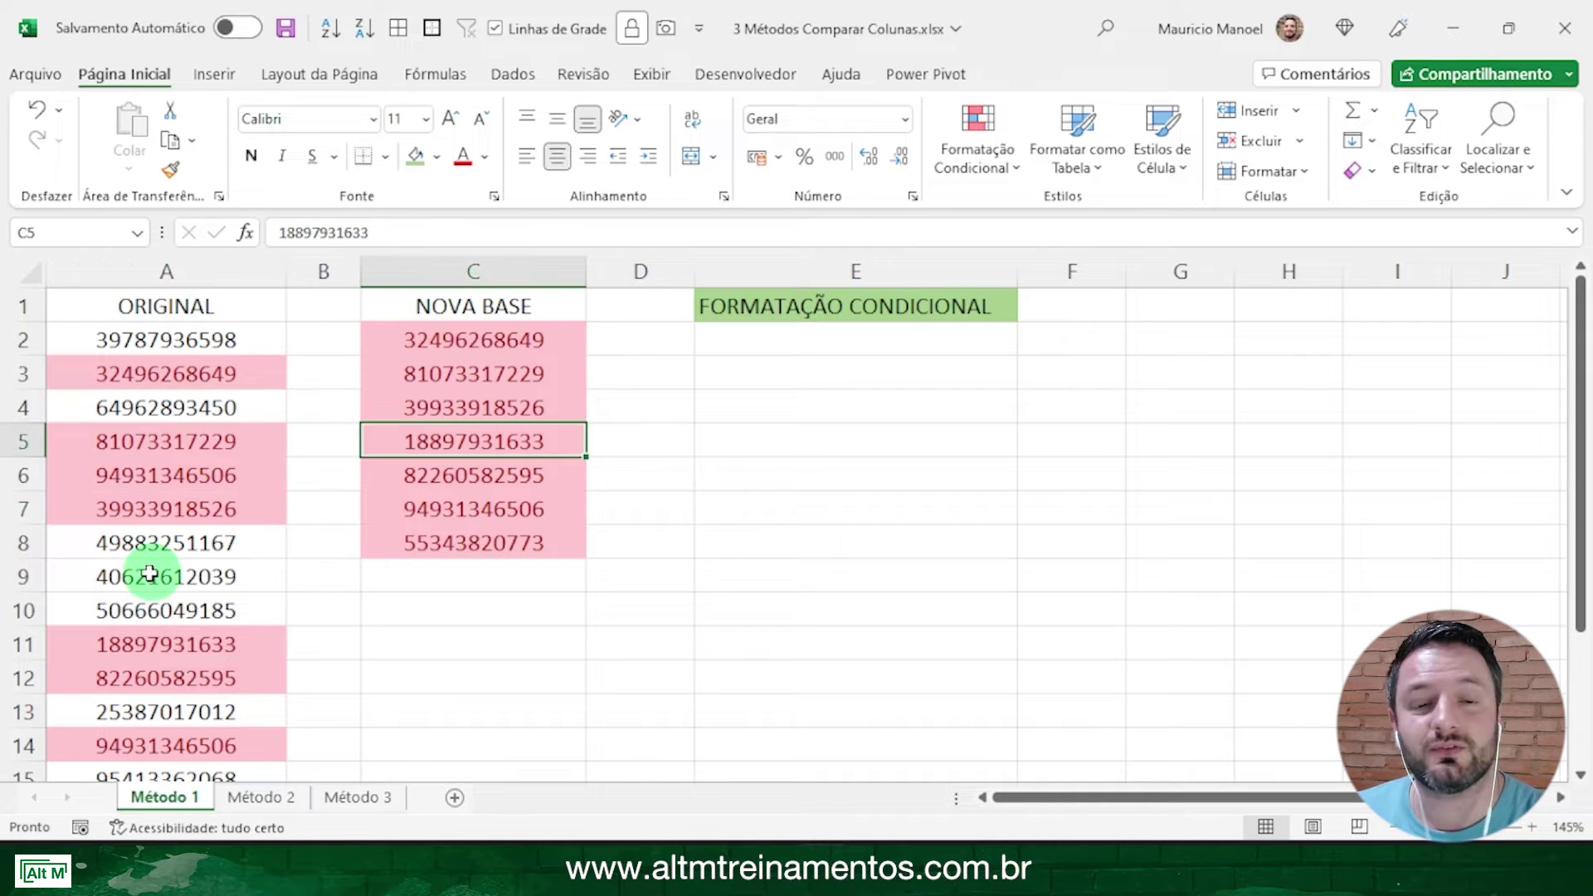
pyautogui.click(149, 573)
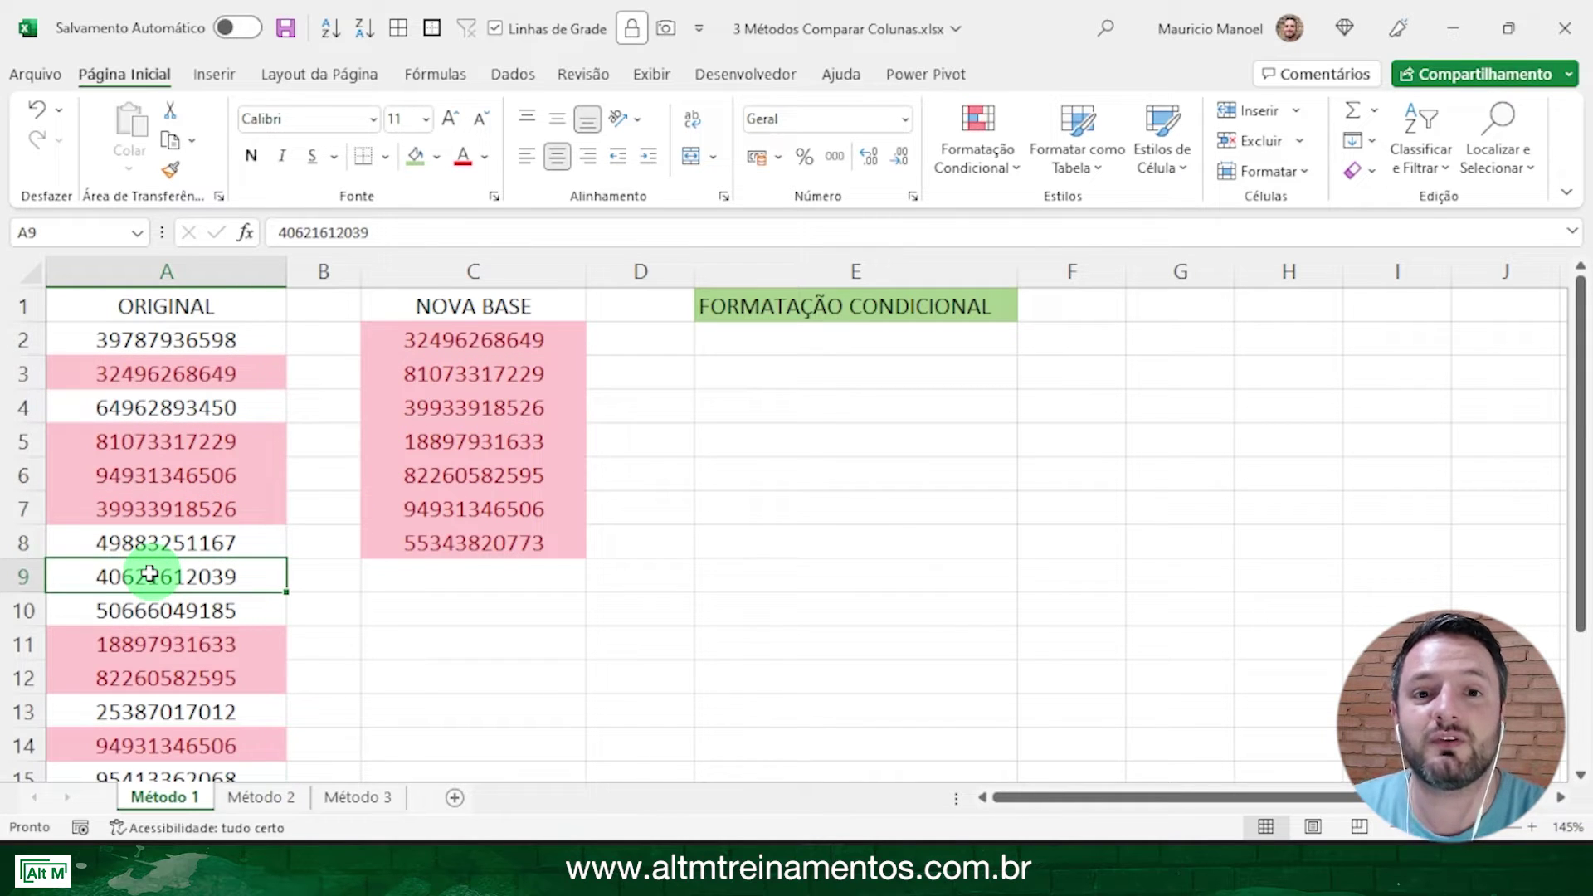
# Step: Add a filter to the ORIGINAL column and show only the cells with the pink fill colour
pyautogui.click(168, 305)
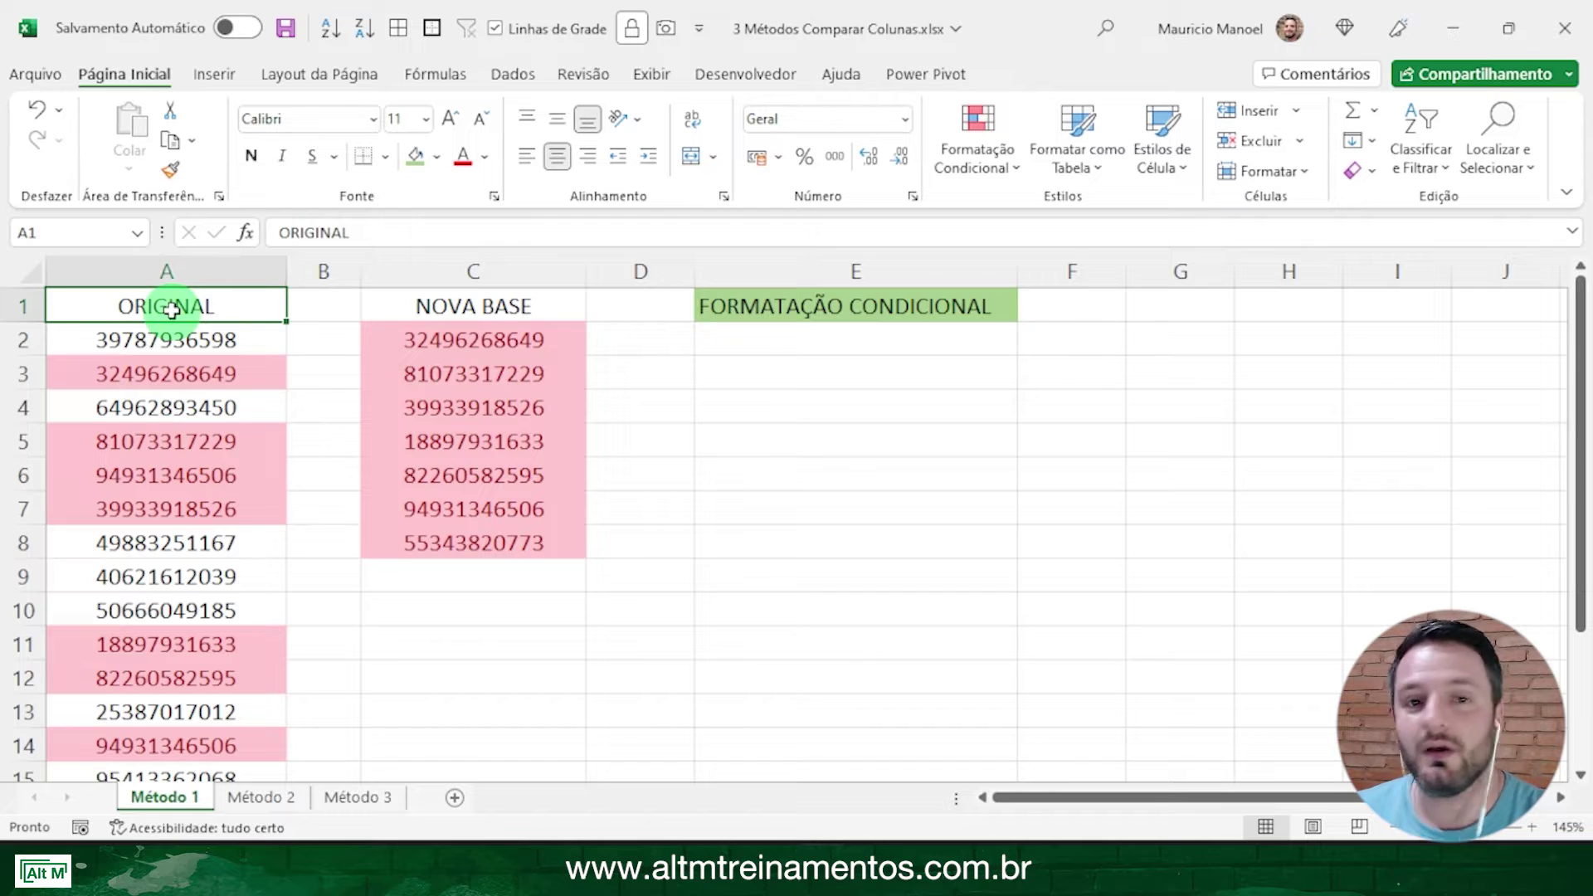
pyautogui.hotkey('ctrl', 'shift', 'l')
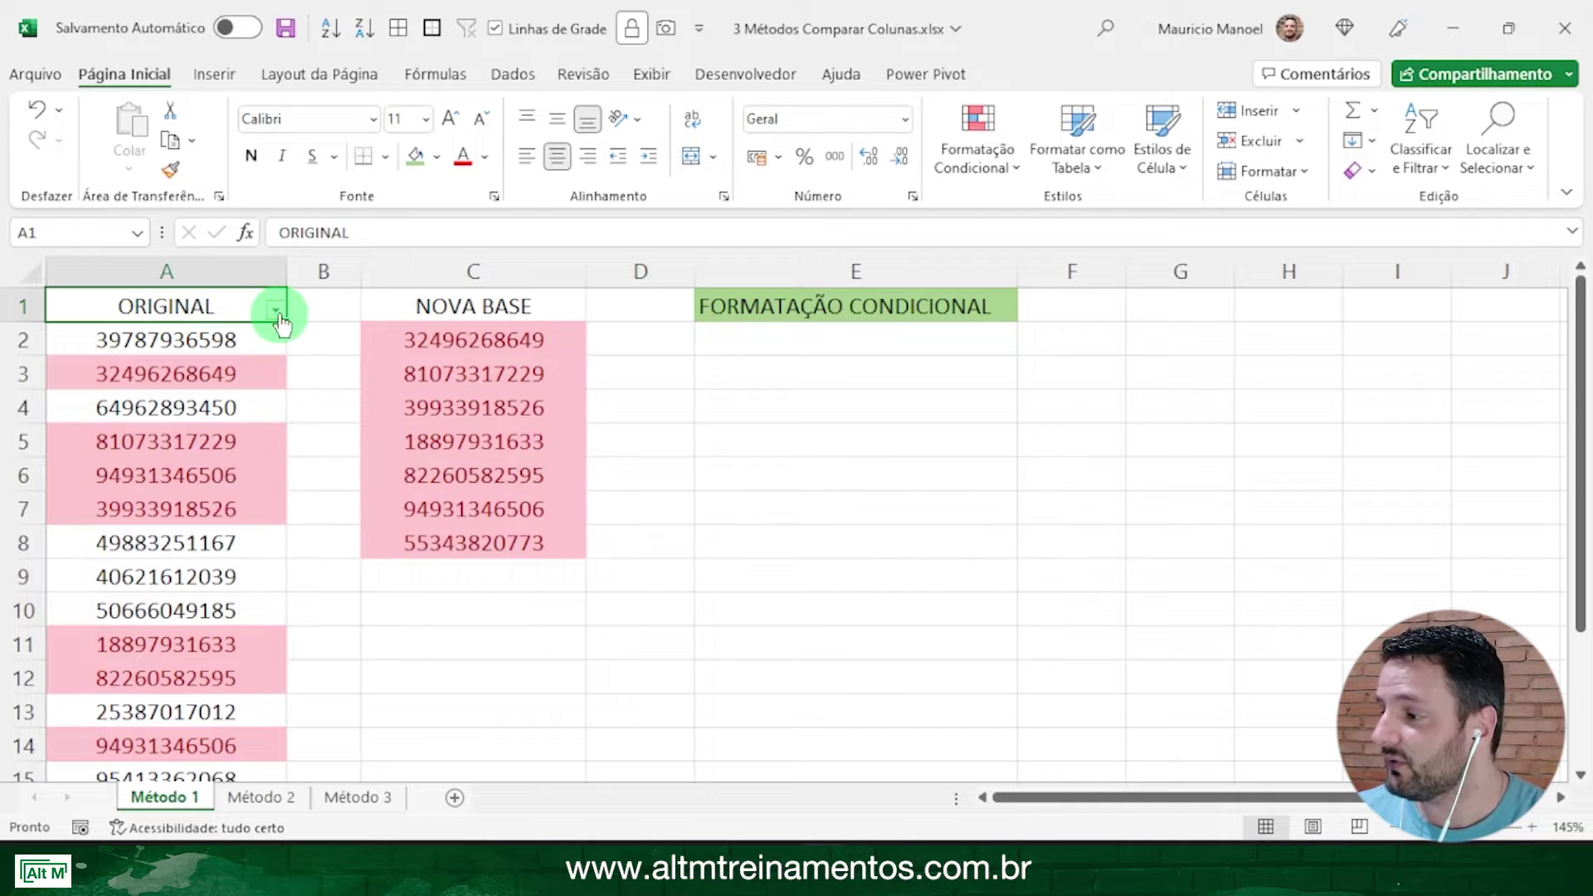
pyautogui.click(274, 309)
pyautogui.moveTo(124, 496)
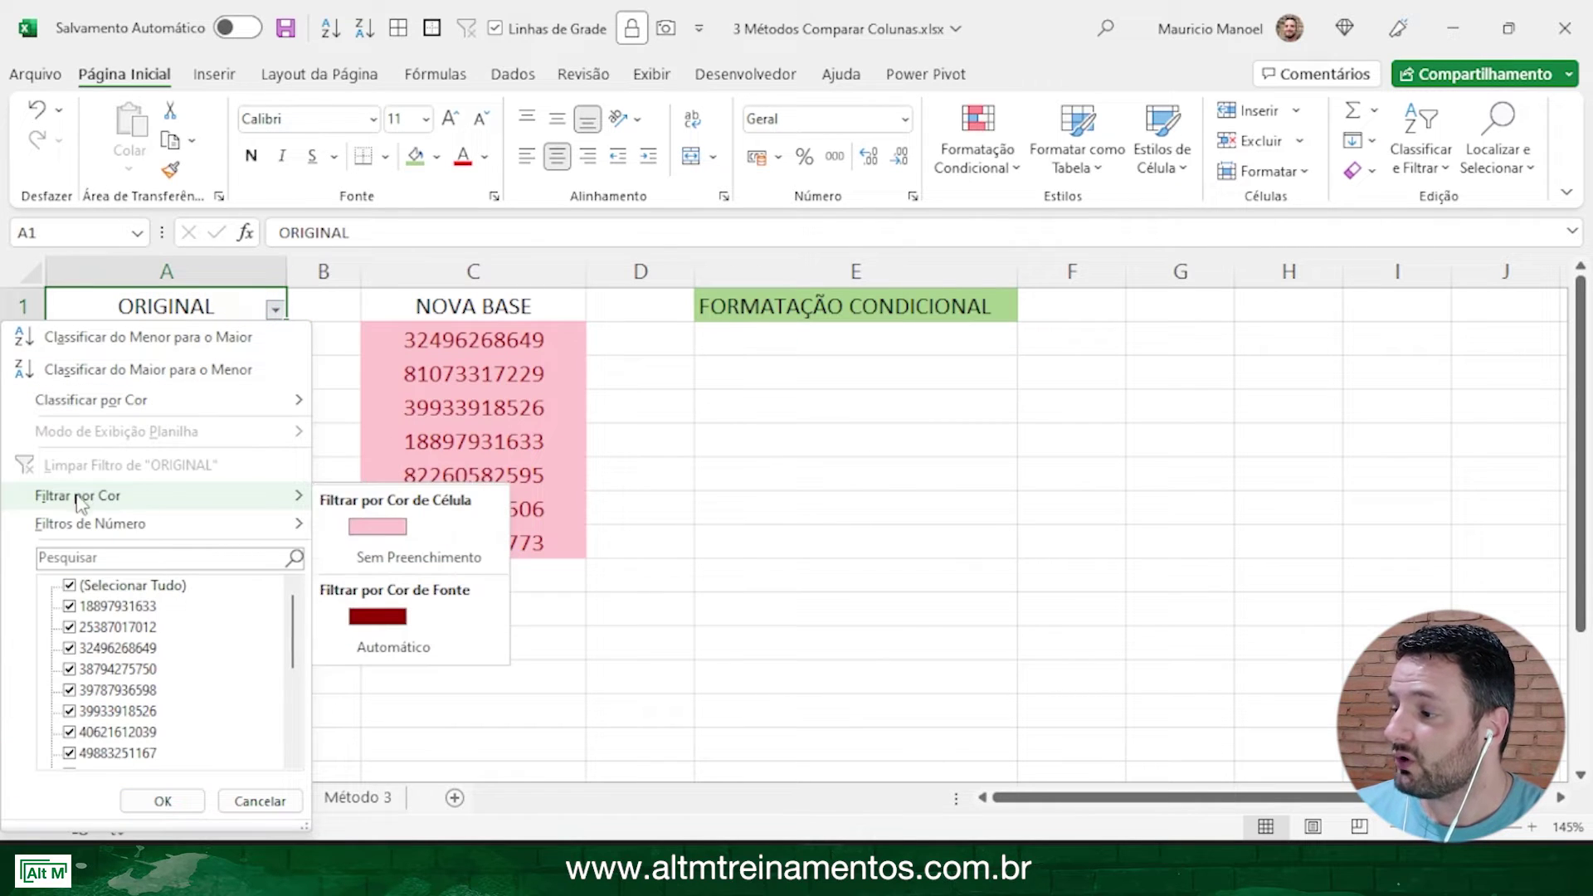
pyautogui.click(398, 529)
pyautogui.moveTo(190, 336); pyautogui.dragTo(180, 581)
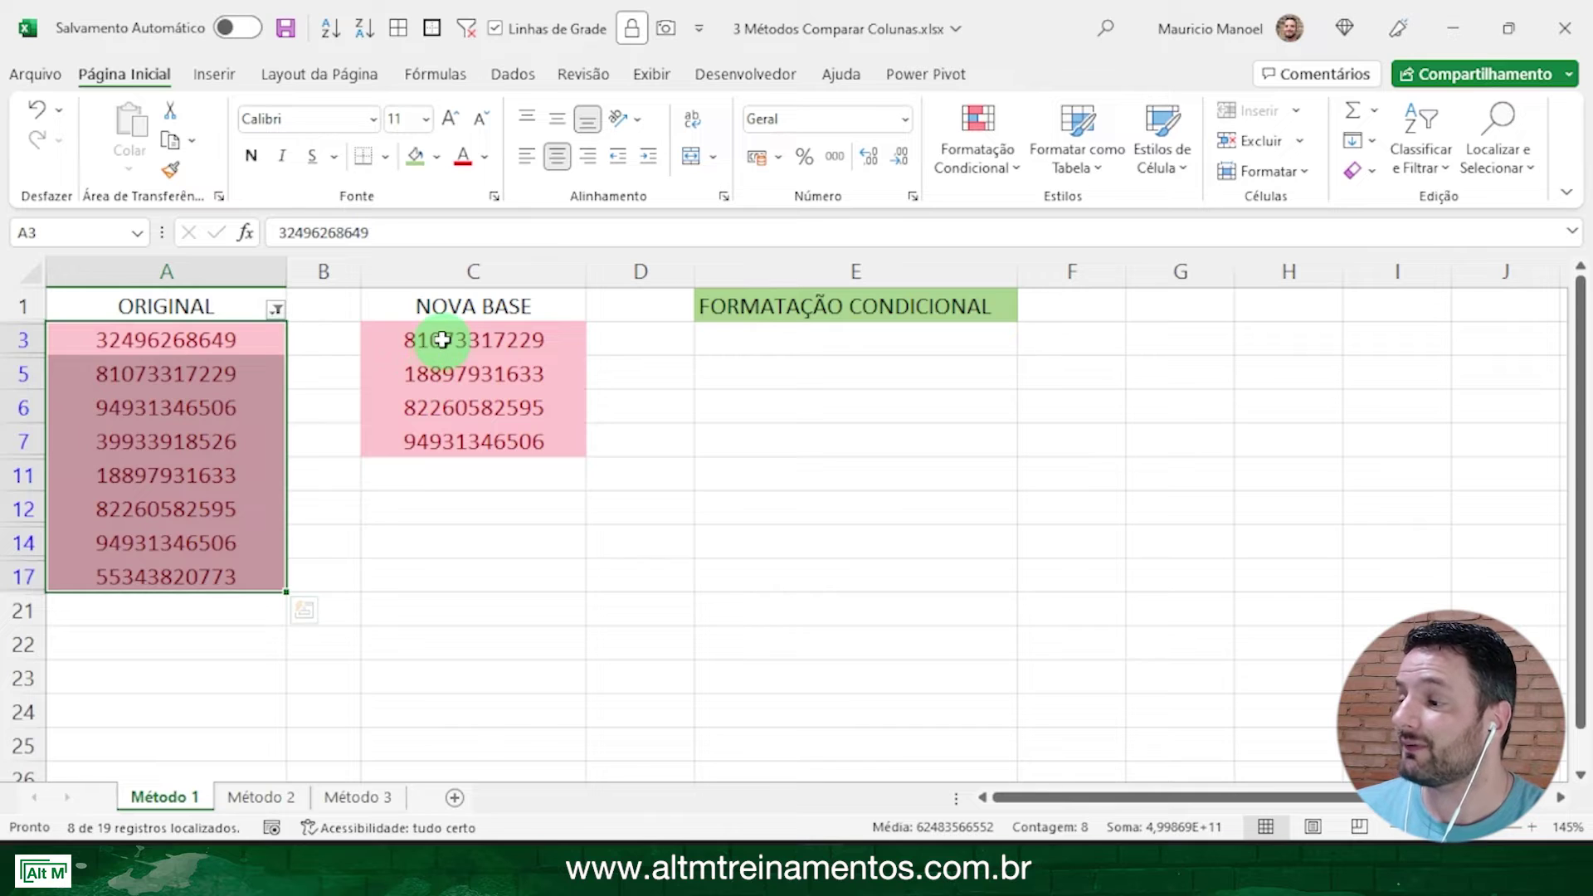
pyautogui.moveTo(442, 339); pyautogui.dragTo(431, 442)
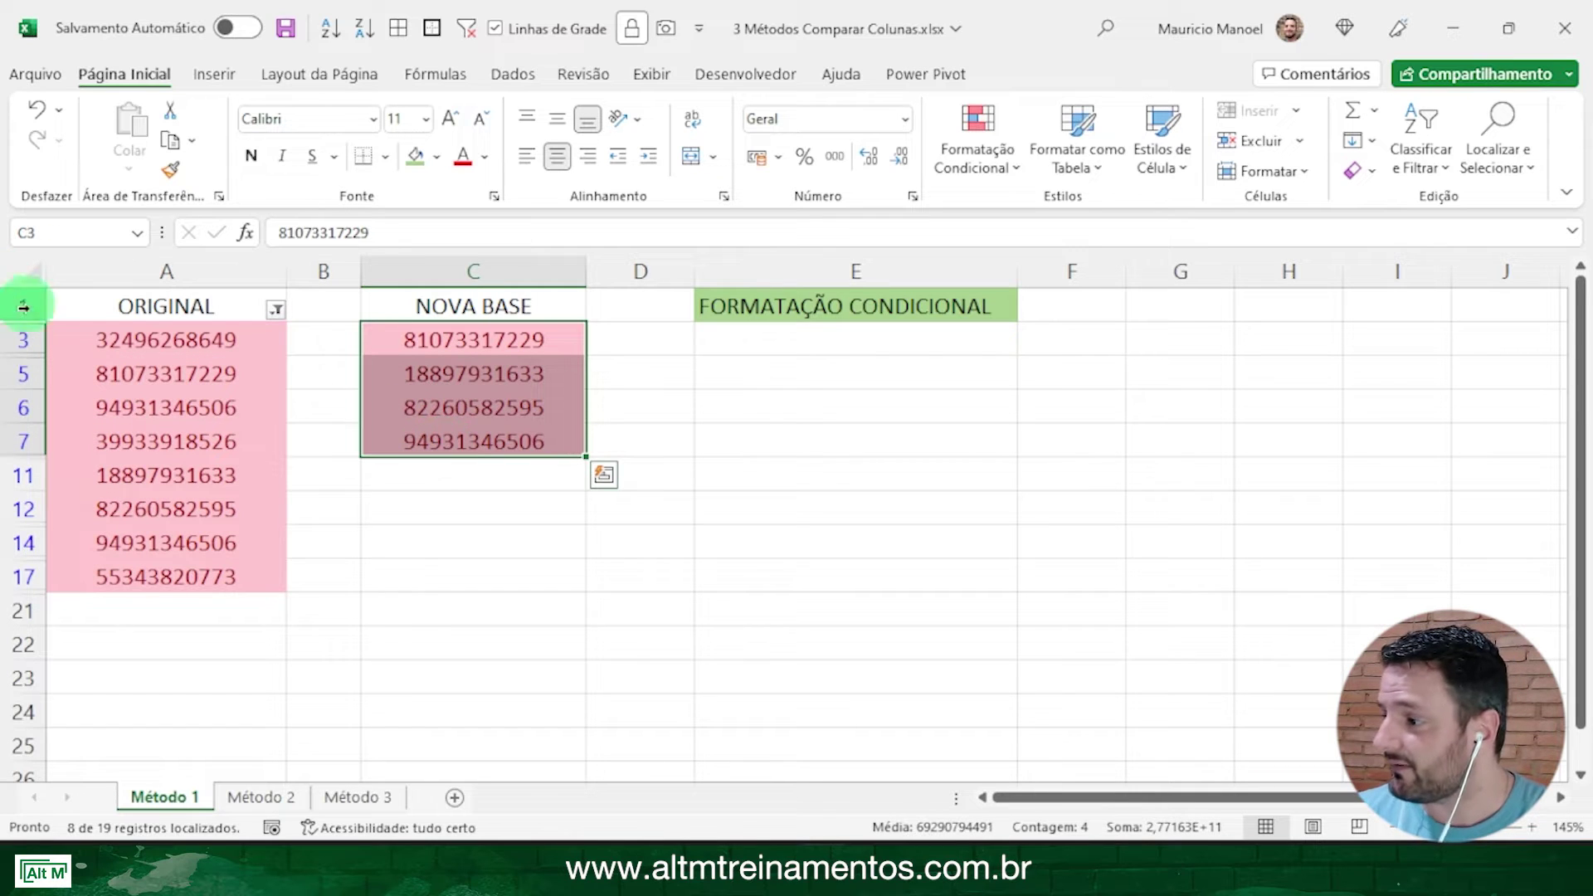
# Step: Clear the colour filter from the ORIGINAL column so that all rows are shown
pyautogui.click(276, 309)
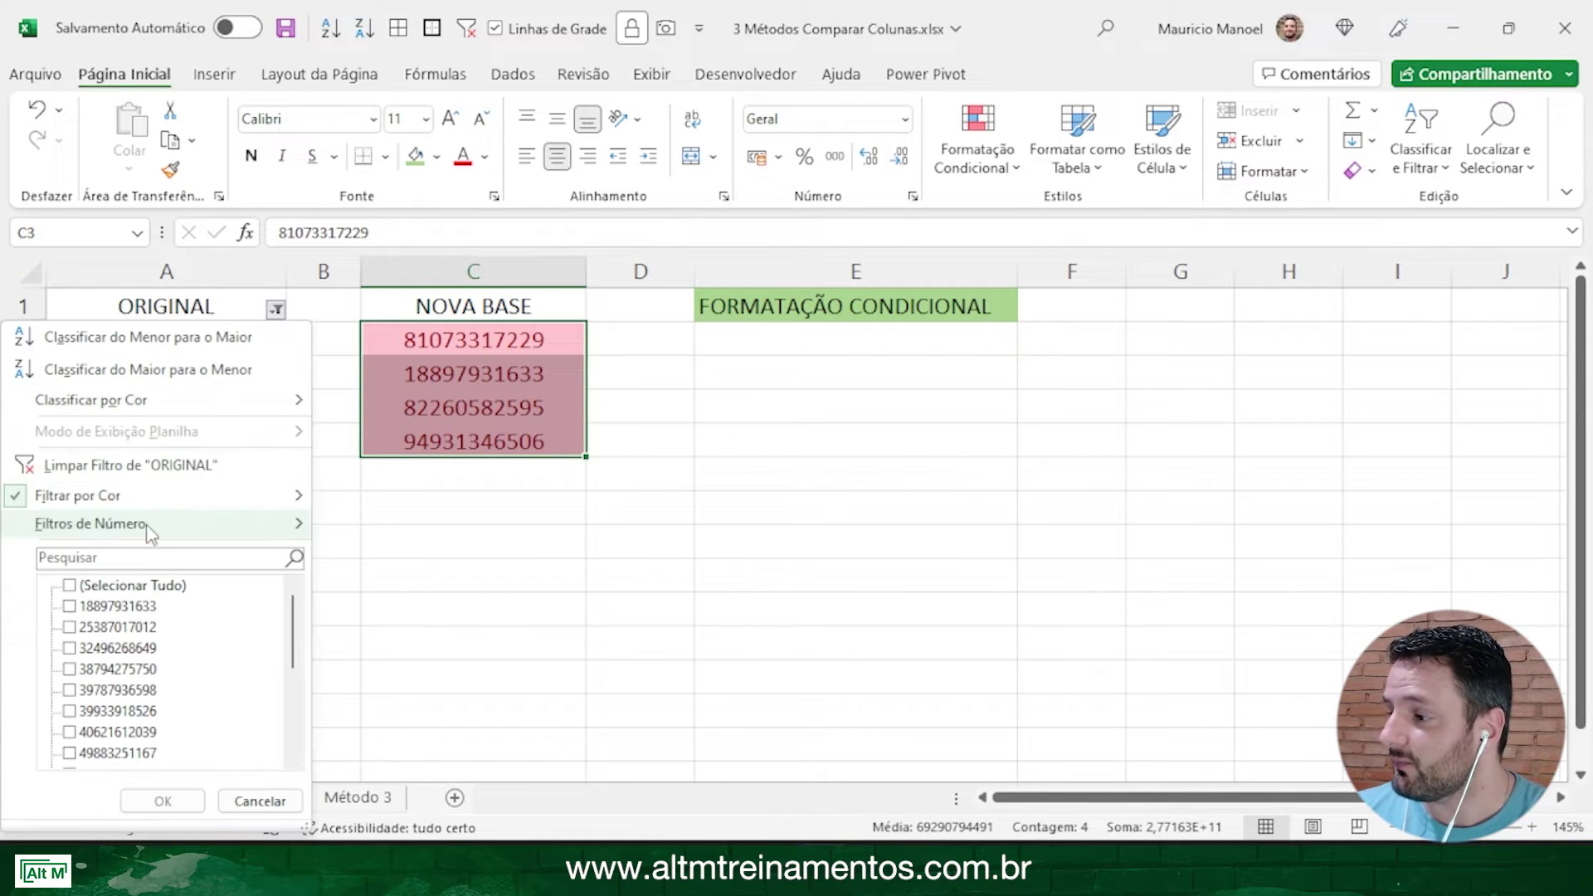
pyautogui.click(125, 465)
pyautogui.click(829, 408)
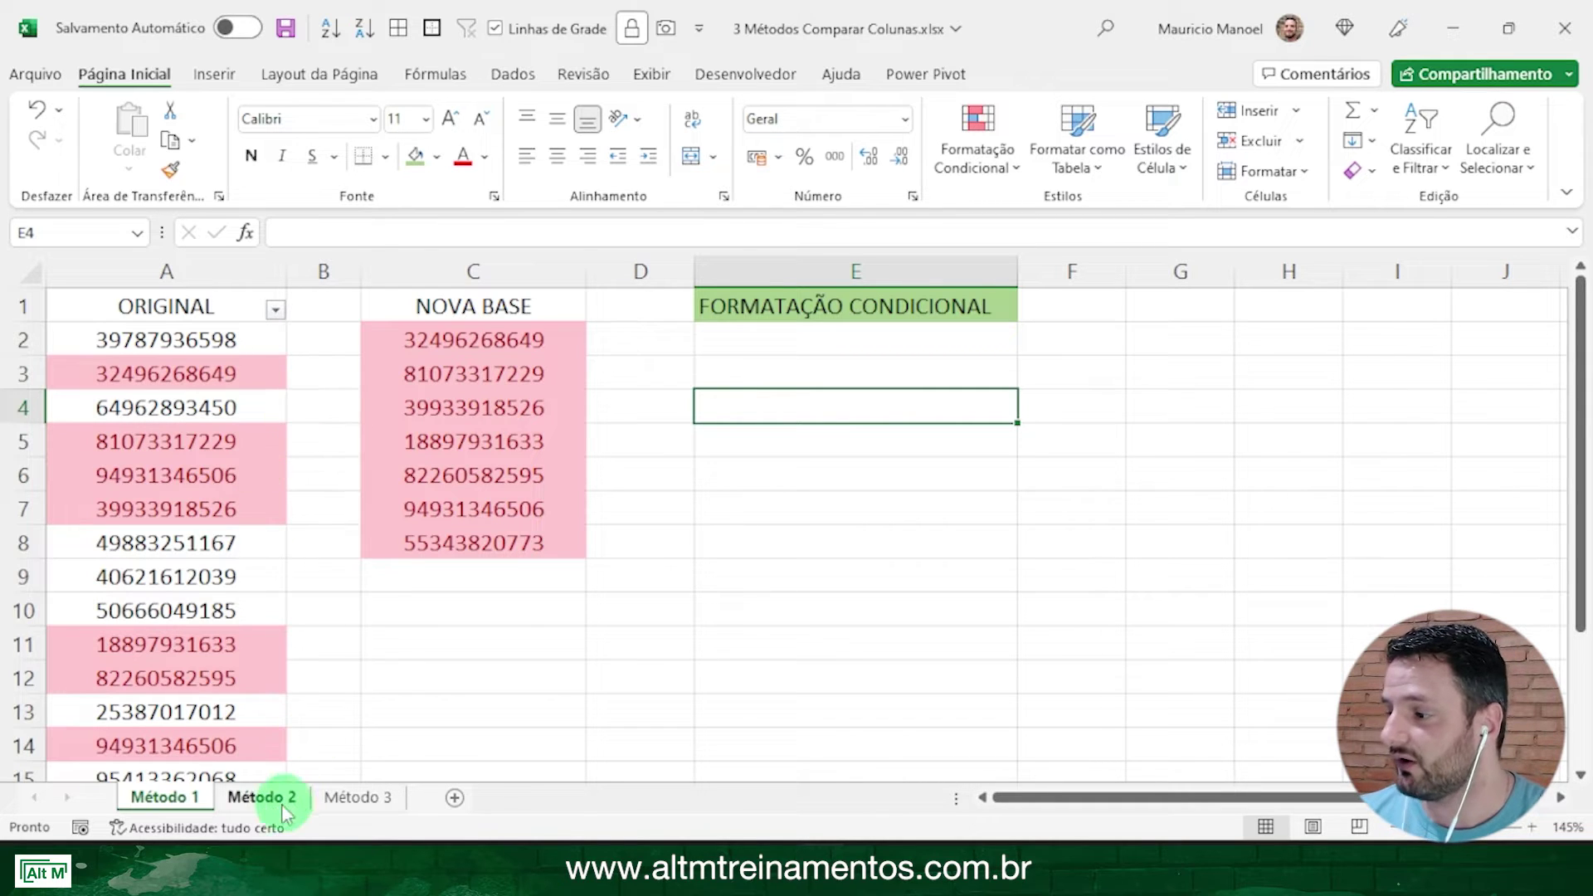
# Step: On the Método 2 sheet, enter the header VALIDAÇÃO in B1 and fit column B's width to it
pyautogui.click(260, 798)
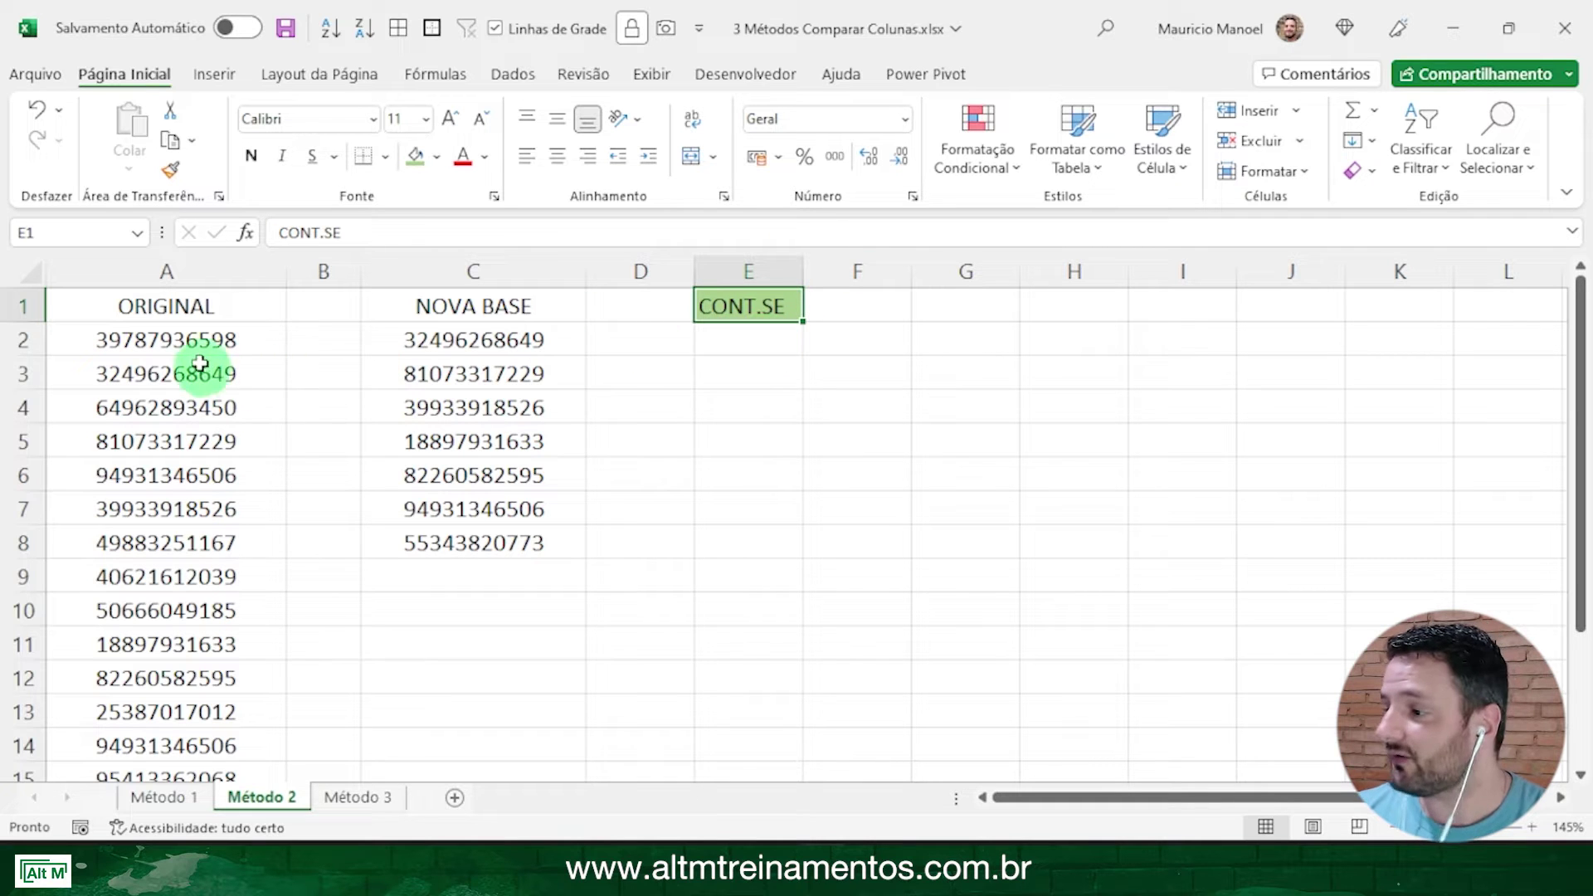
pyautogui.moveTo(203, 371); pyautogui.dragTo(190, 577)
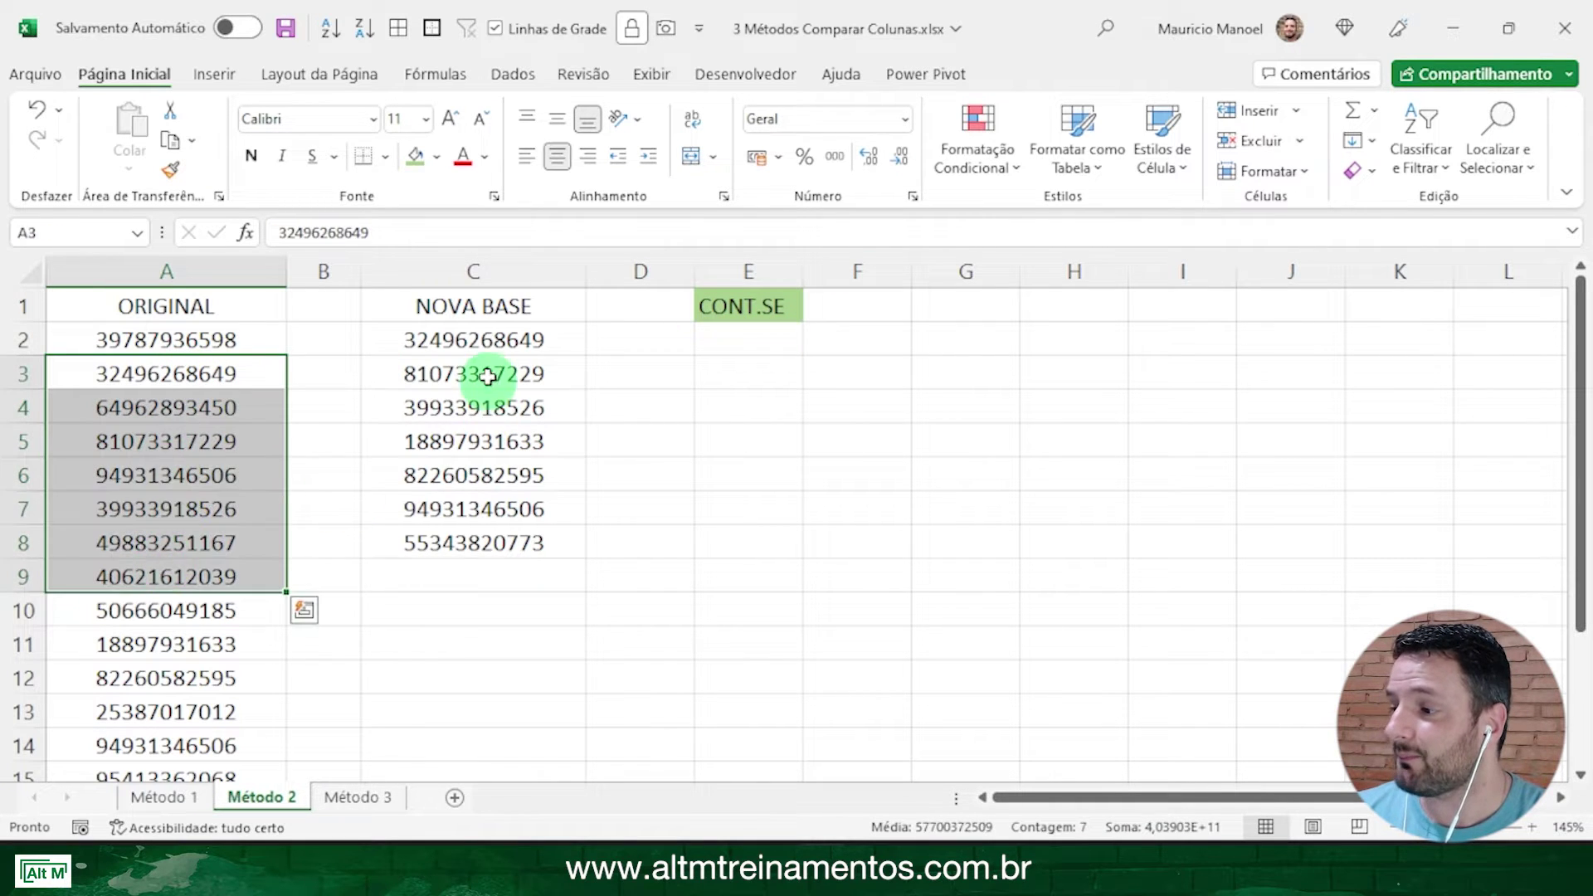
pyautogui.moveTo(497, 379); pyautogui.dragTo(481, 475)
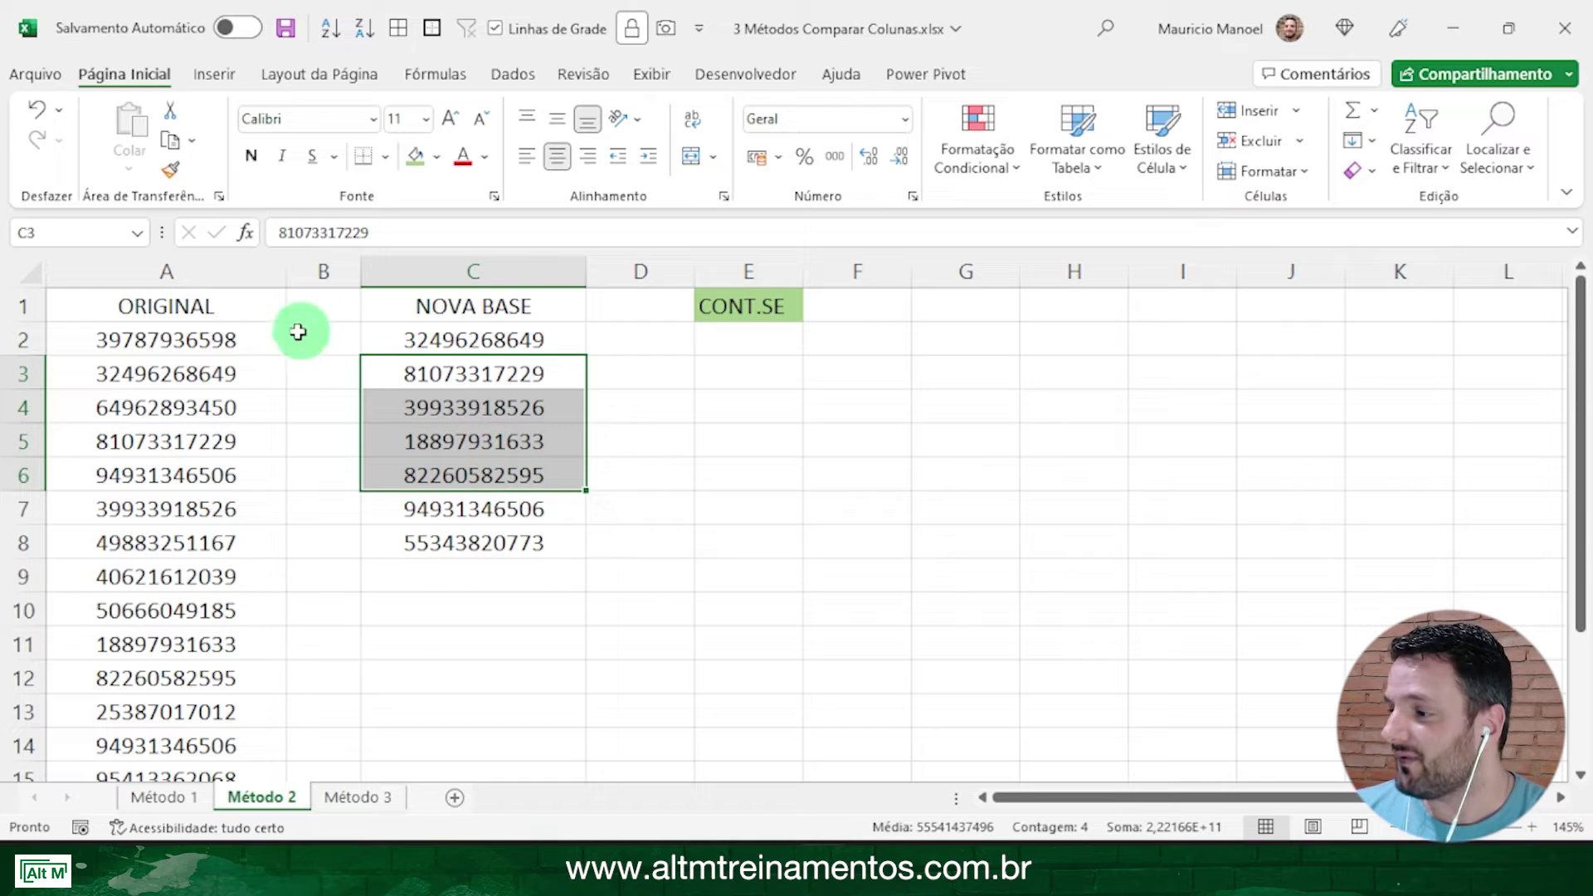
pyautogui.click(327, 302)
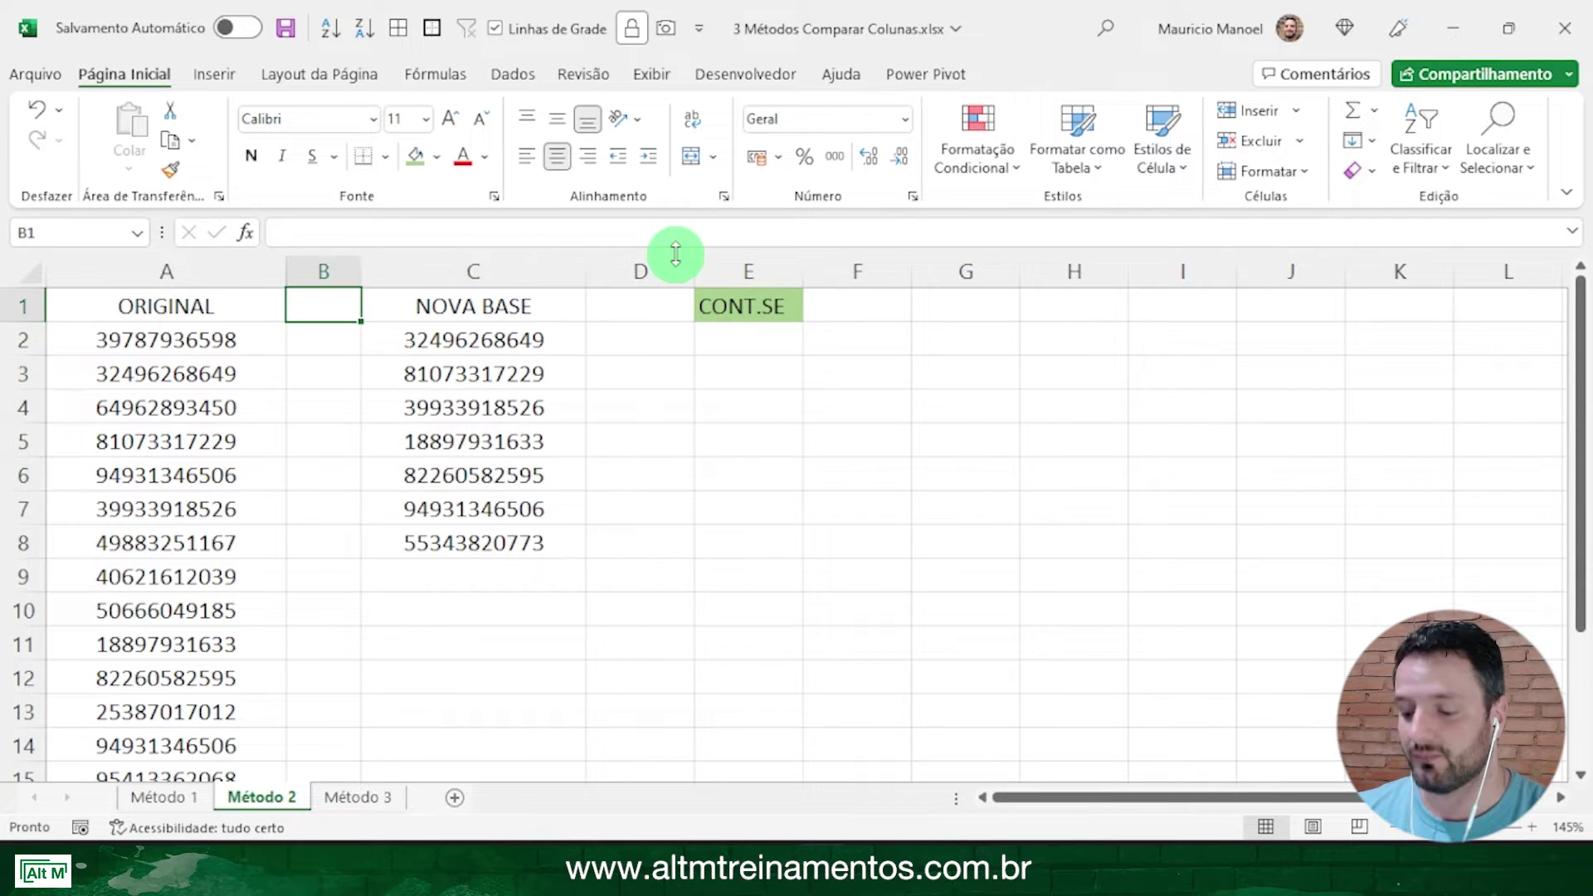
pyautogui.write('VALIDA')
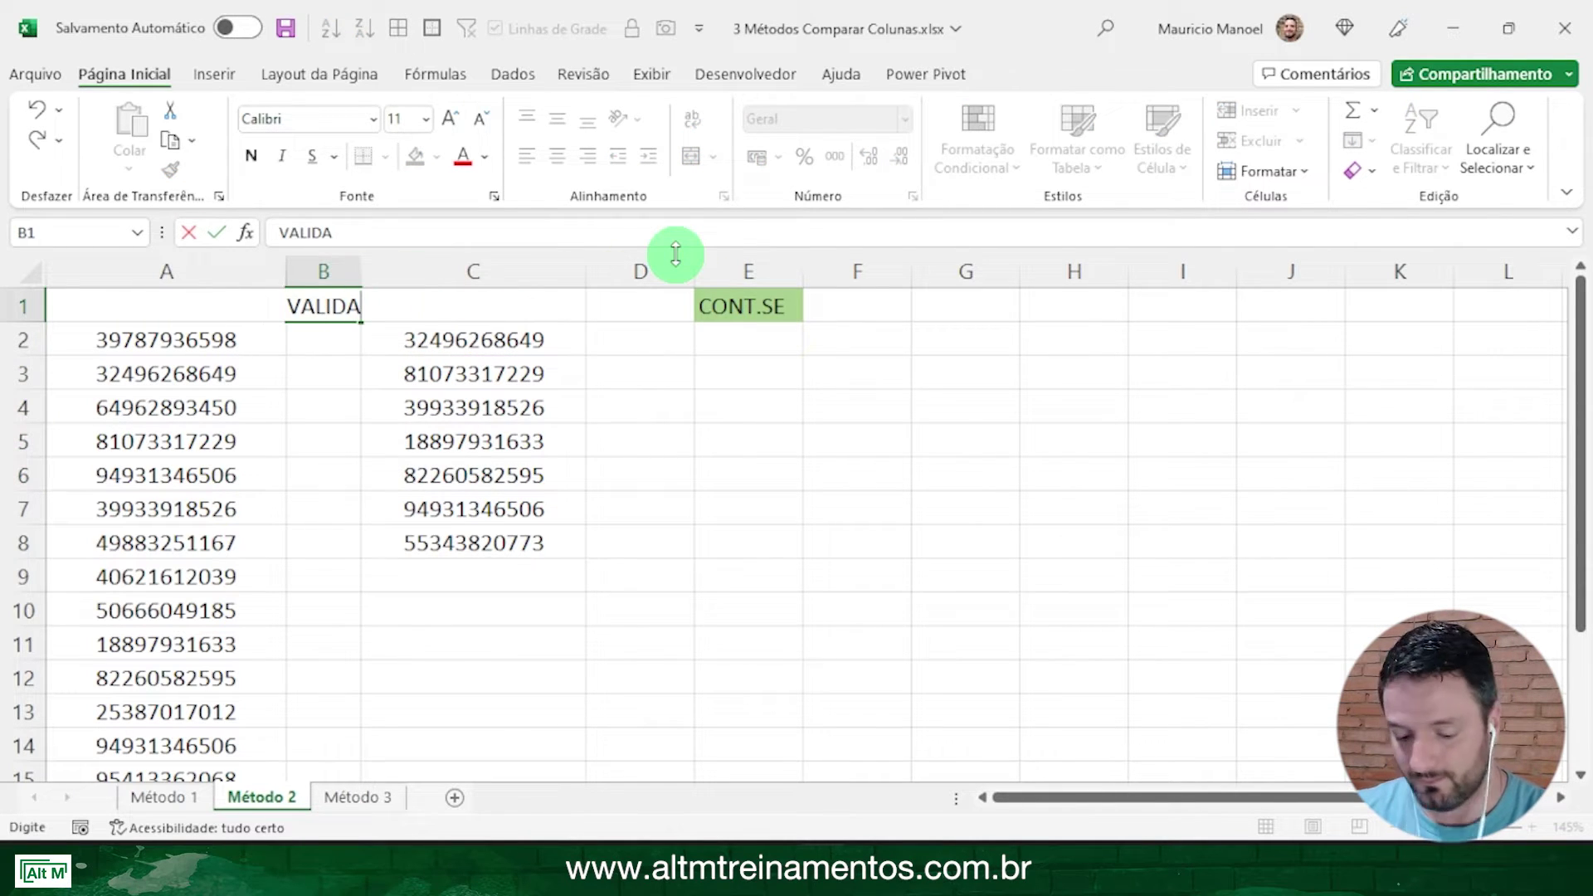
pyautogui.write('ÇÃO')
pyautogui.press('Return')
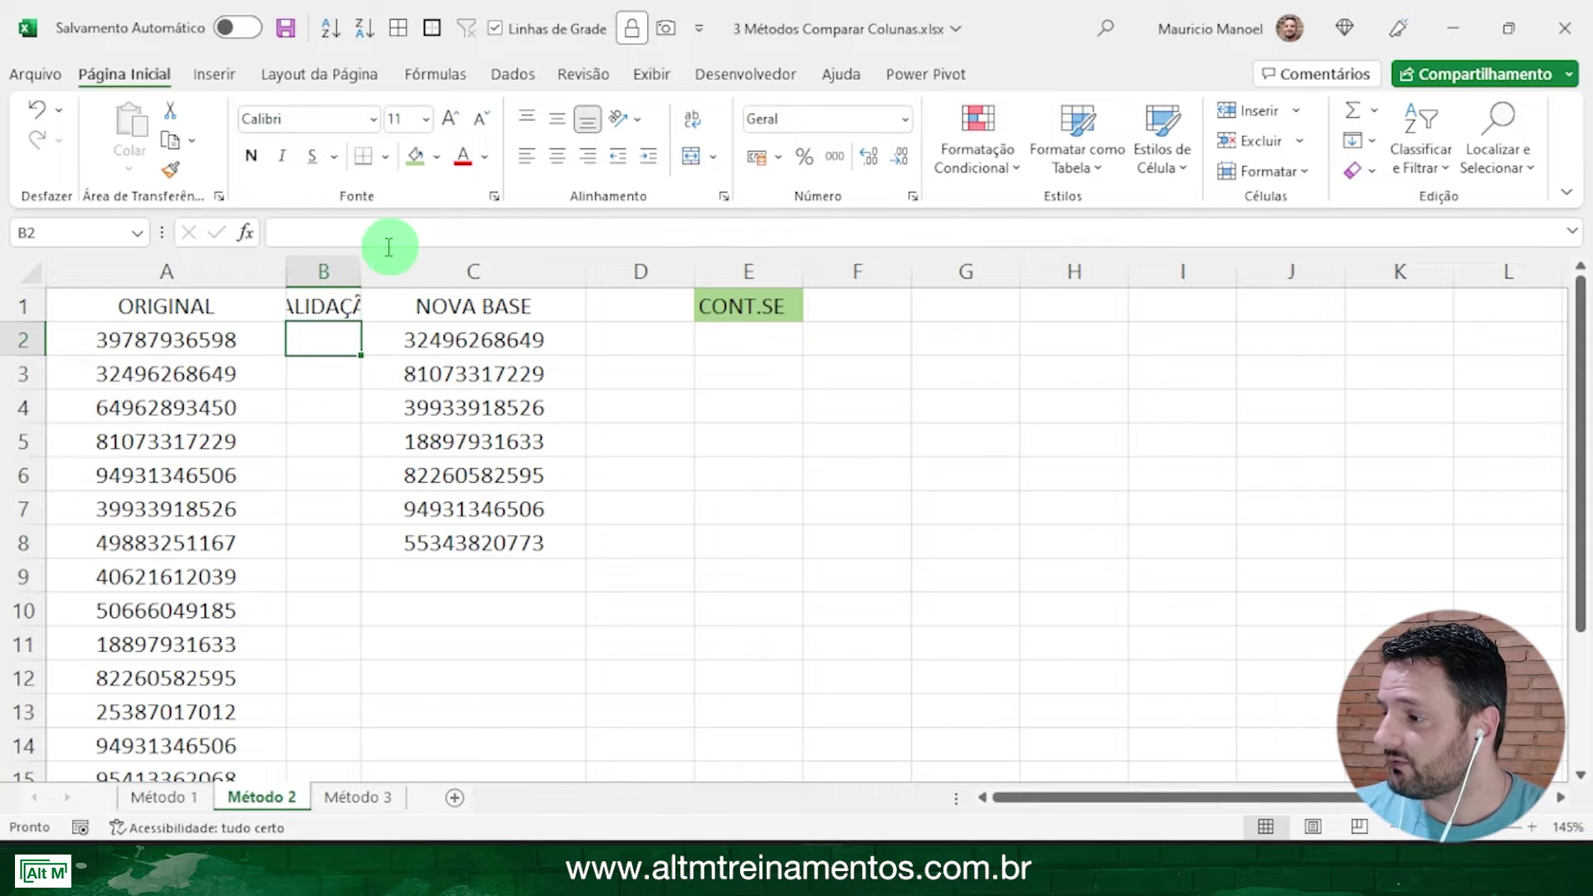
pyautogui.doubleClick(361, 270)
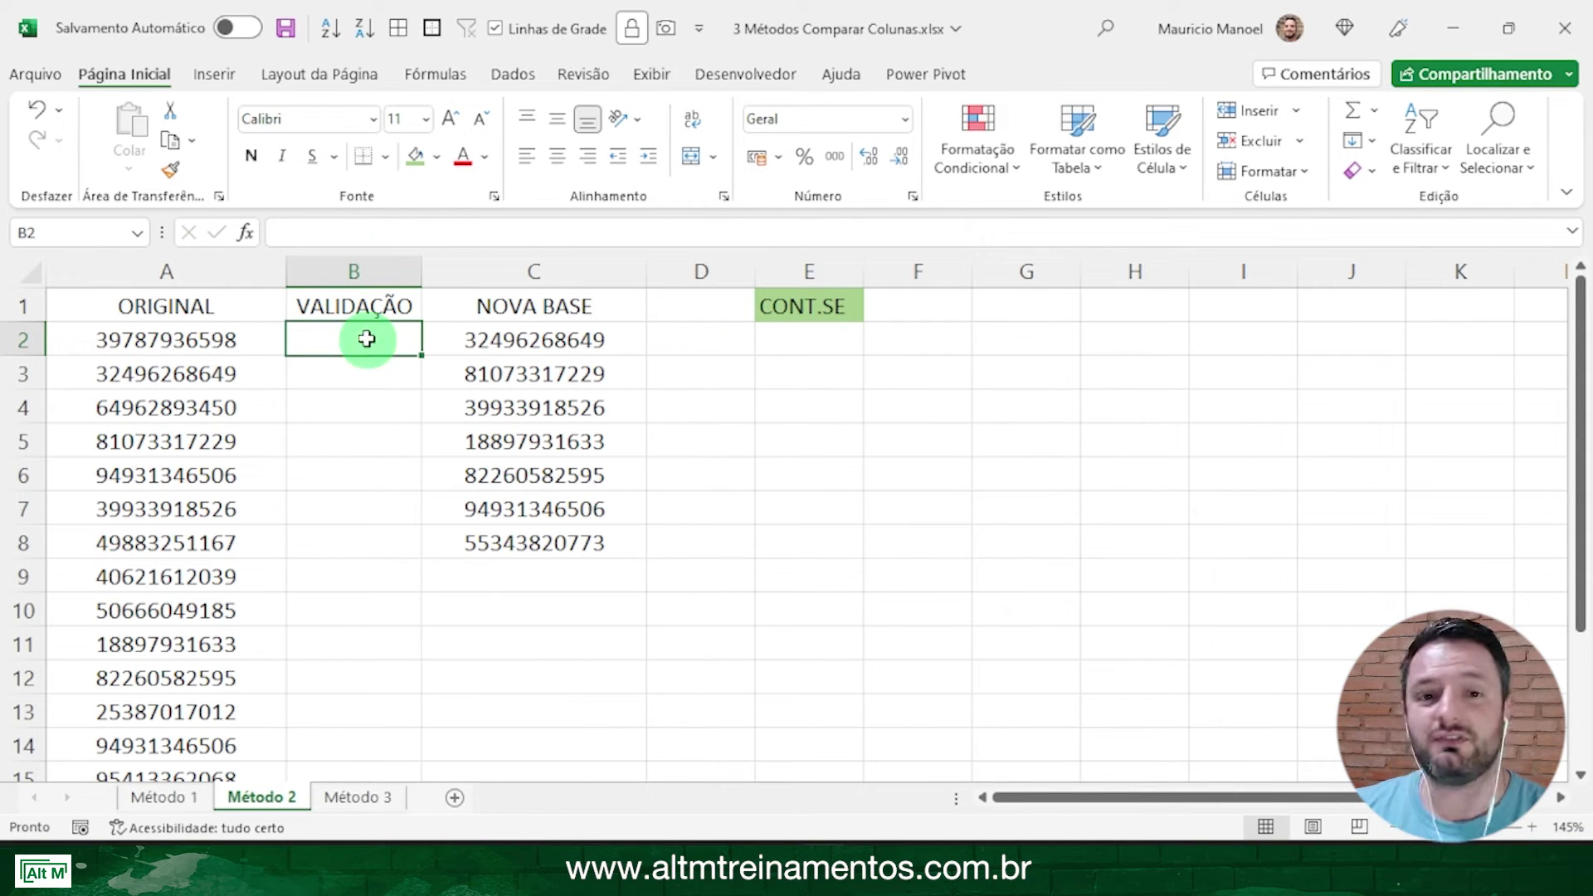
# Step: Enter the formula =CONT.SE($C$2:$C$8;A2) in cell B2 of the Método 2 sheet
pyautogui.write('=CON')
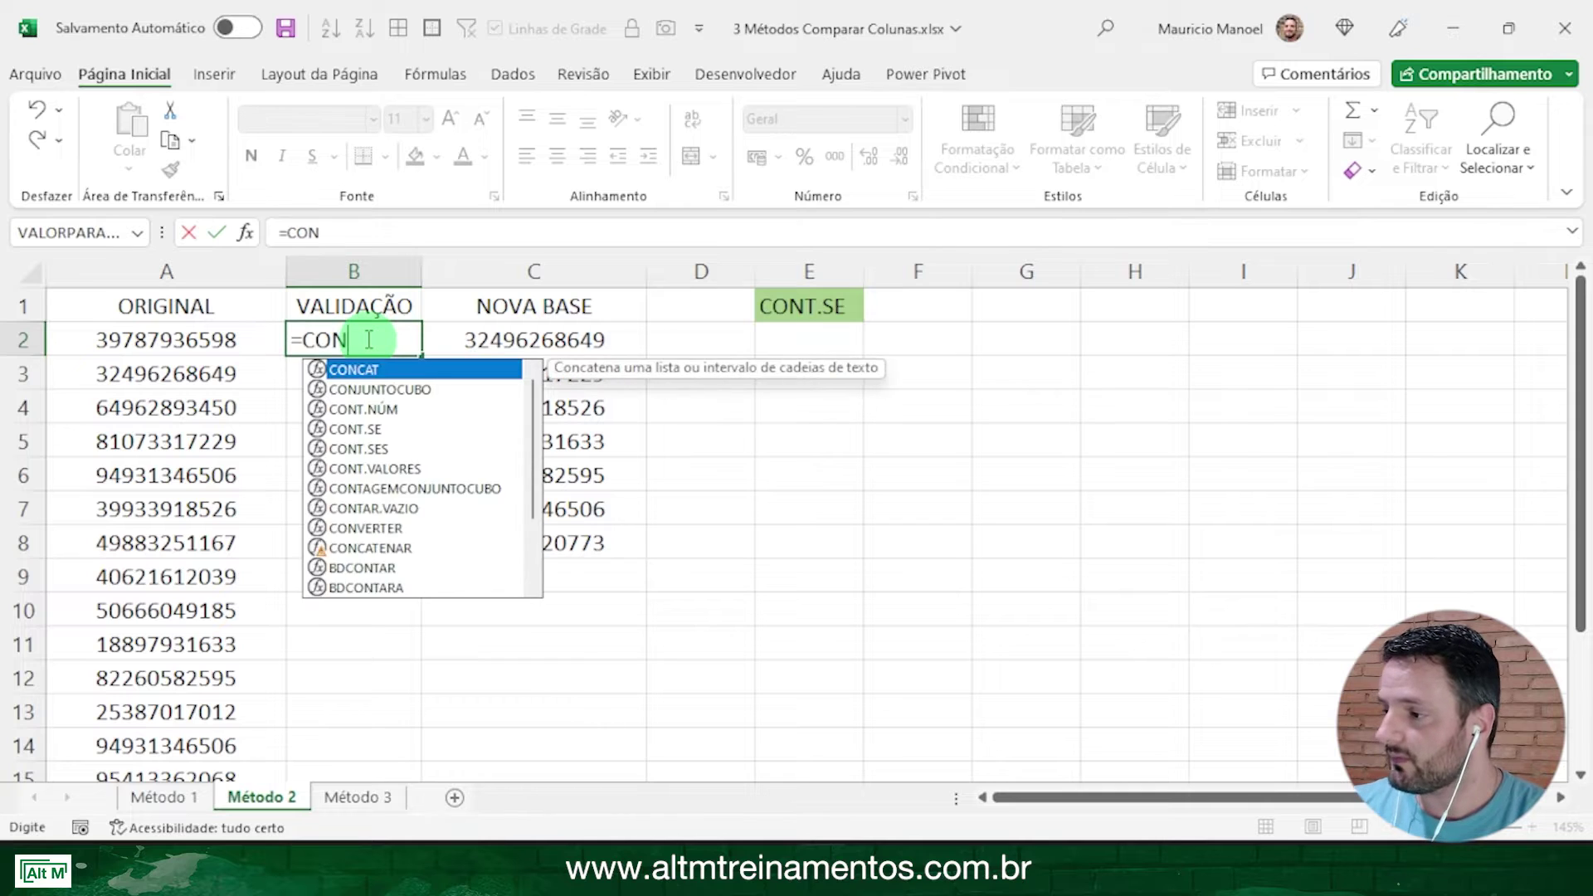
pyautogui.write('T.SE(')
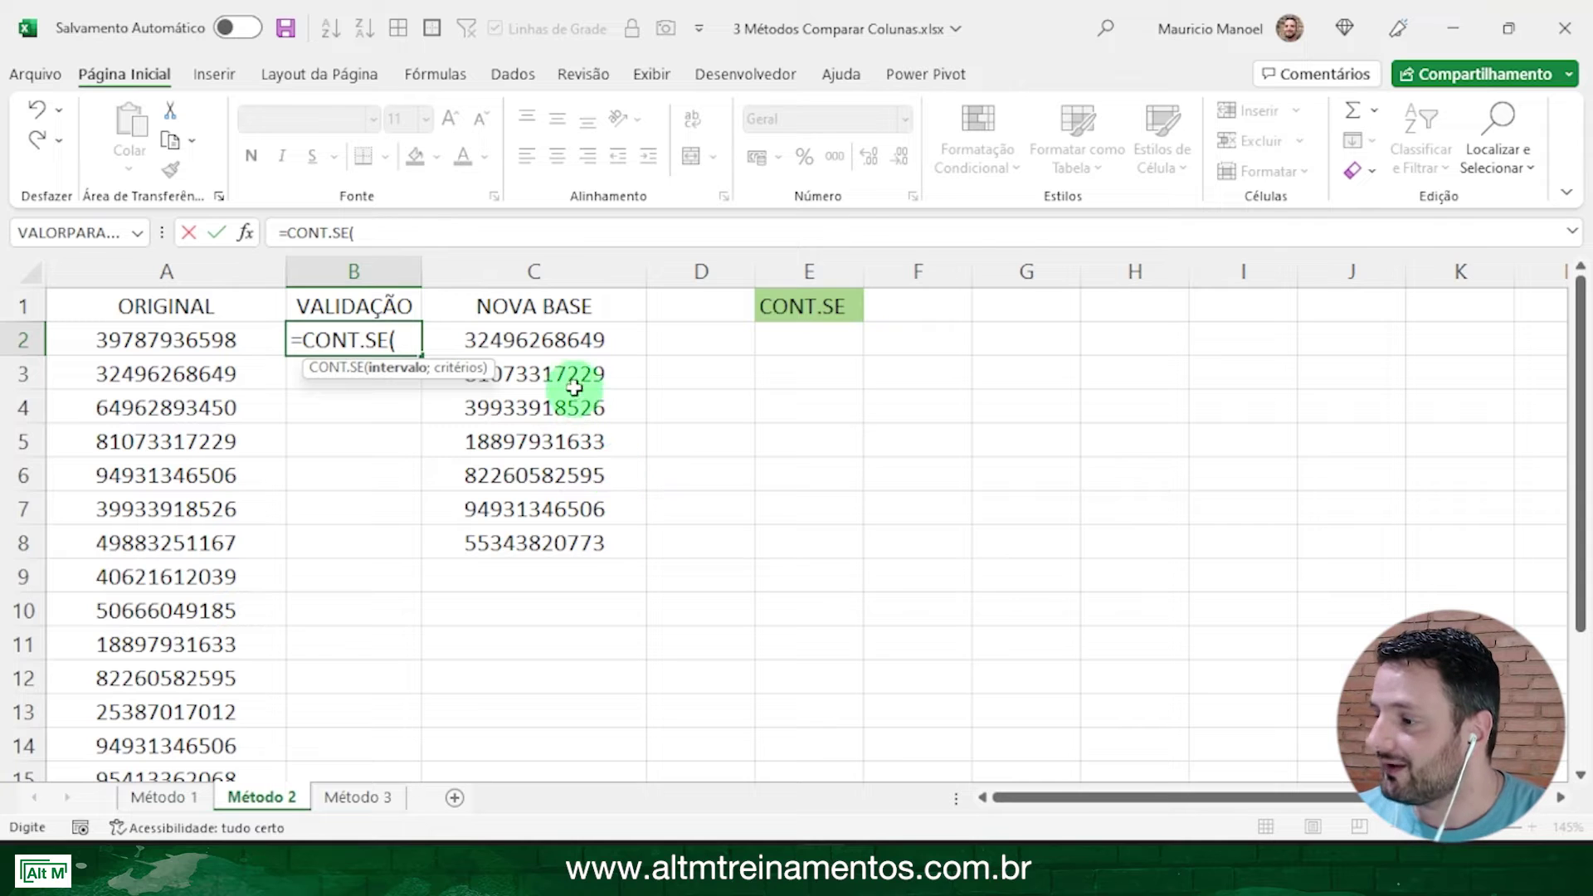
pyautogui.moveTo(561, 341); pyautogui.dragTo(557, 541)
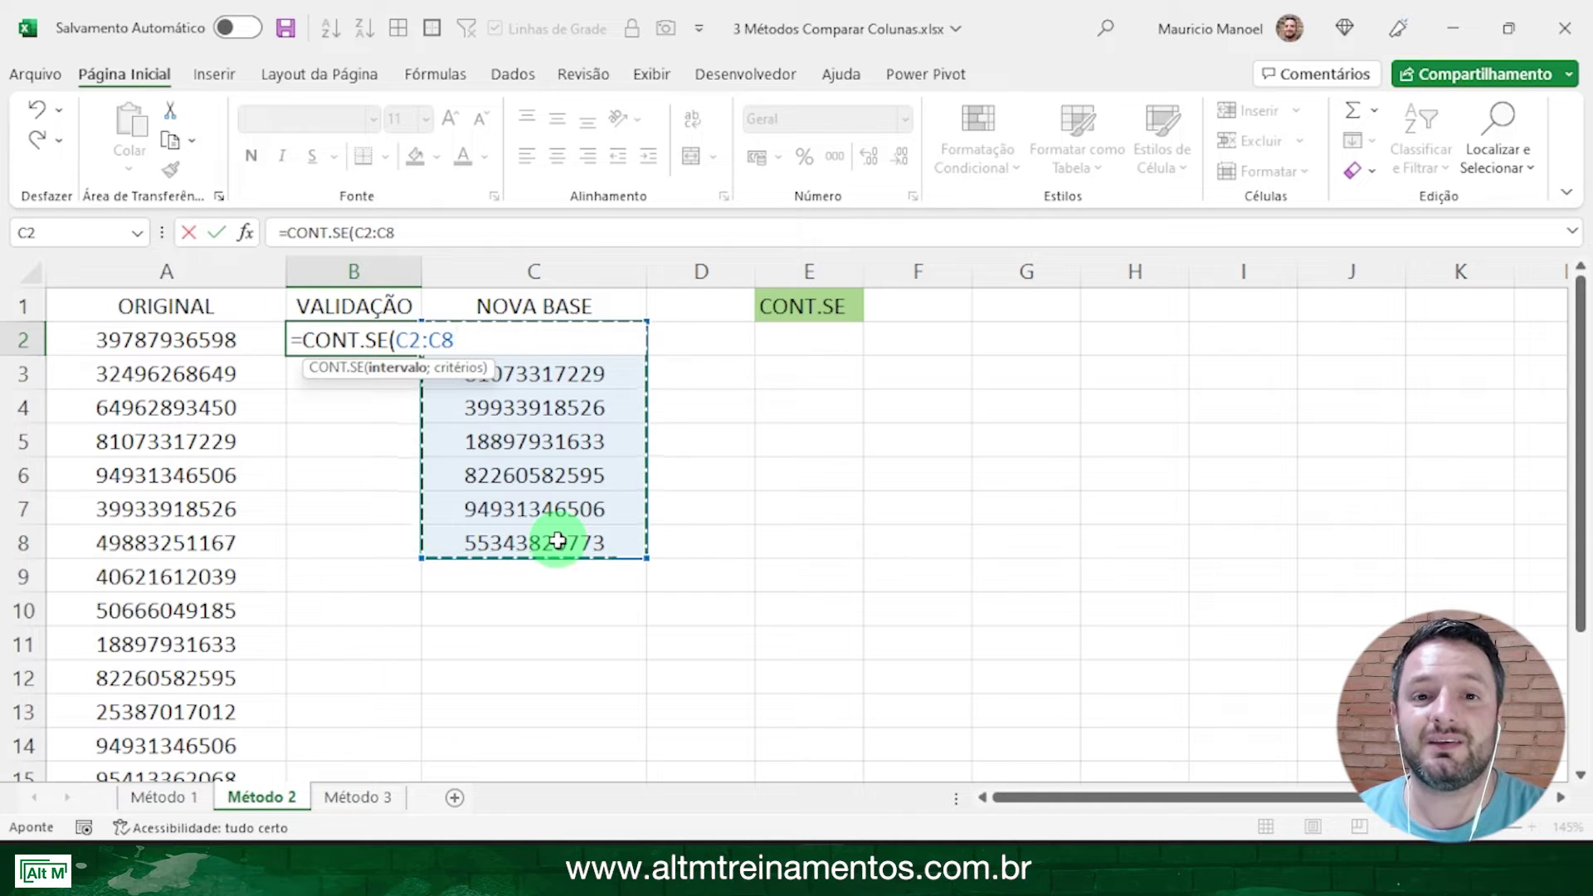
pyautogui.press('F4')
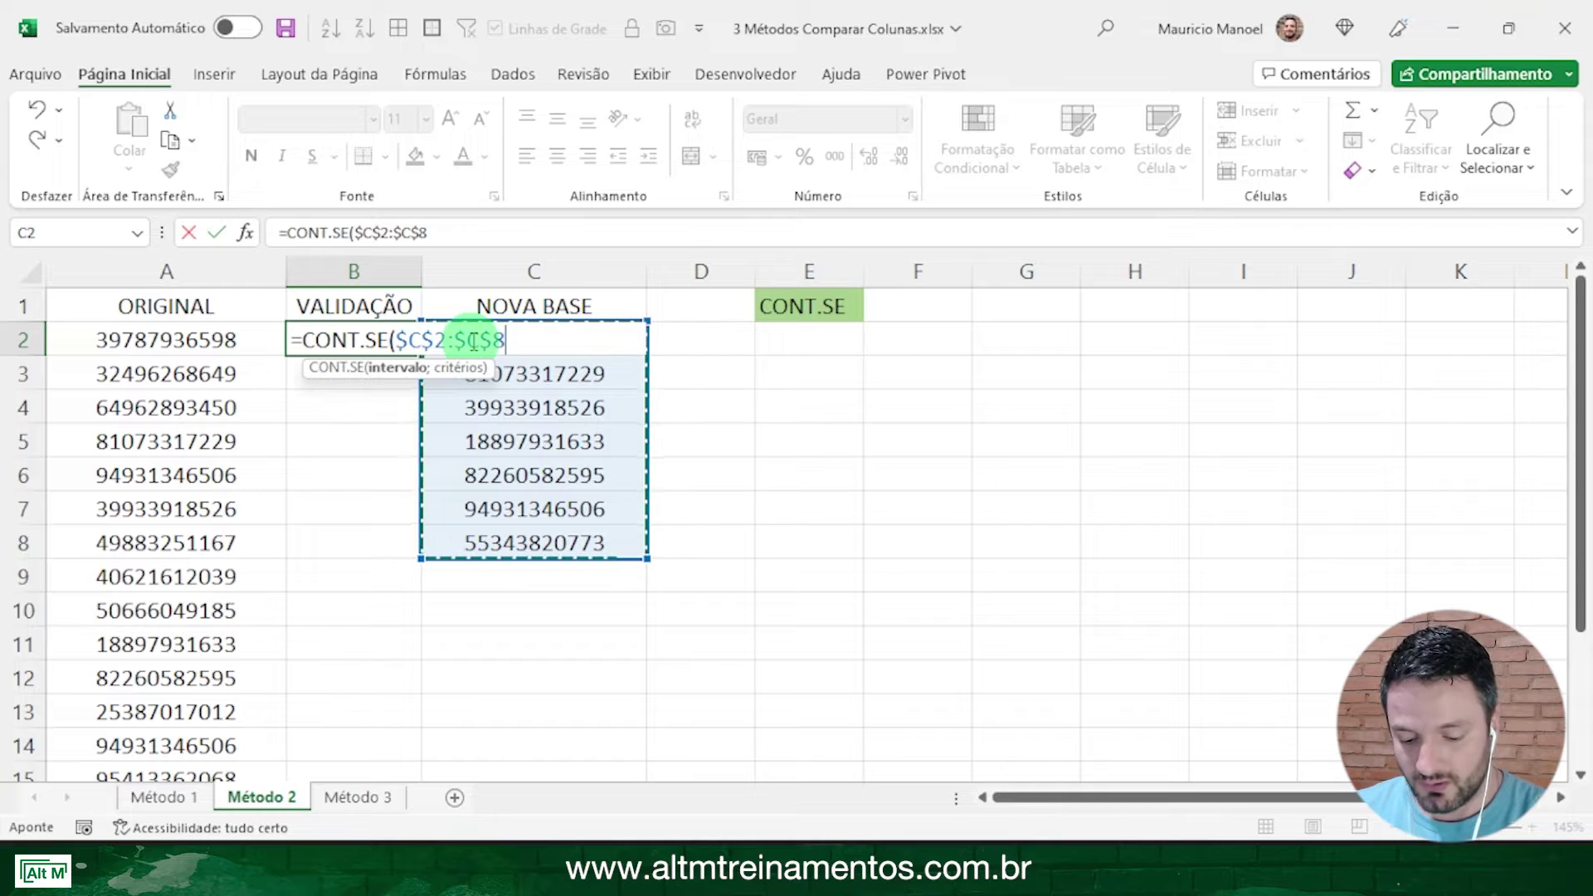
pyautogui.write(';')
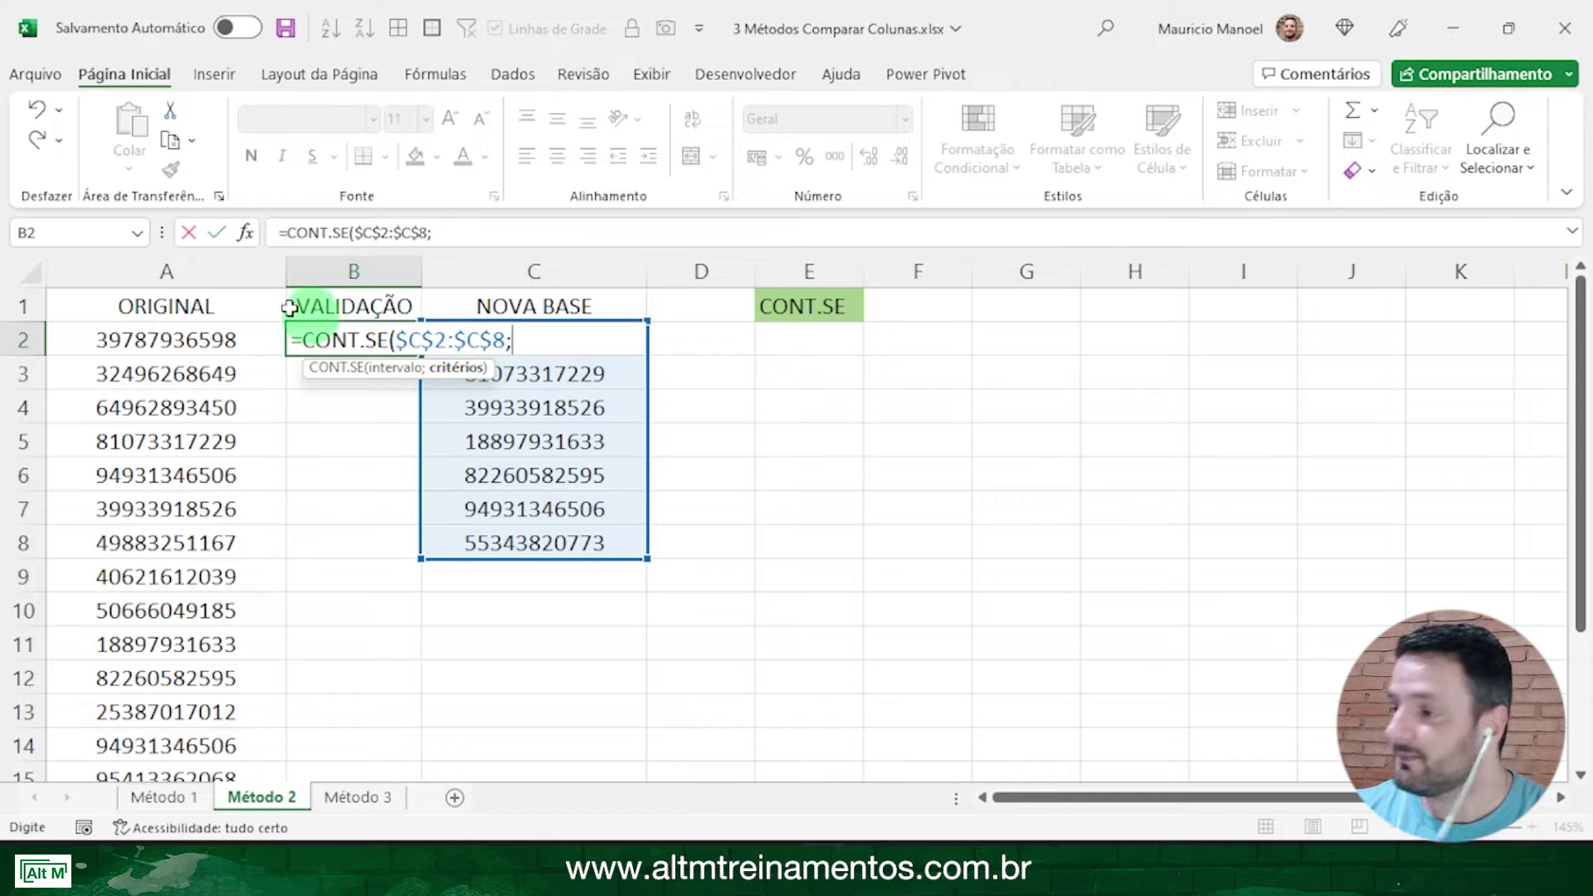
pyautogui.click(169, 340)
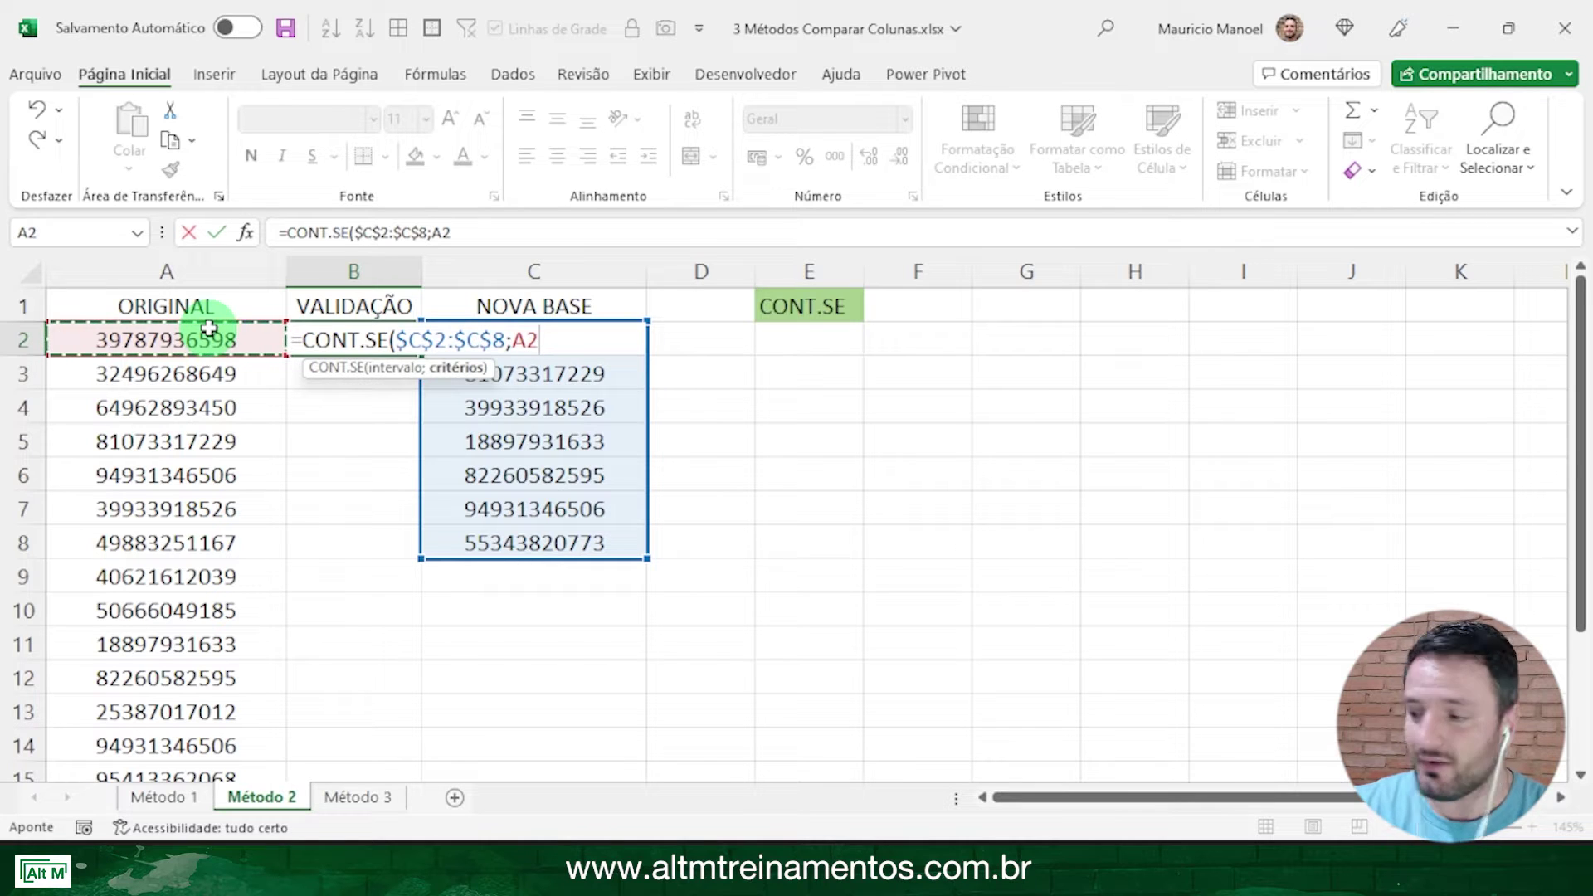
pyautogui.write(')')
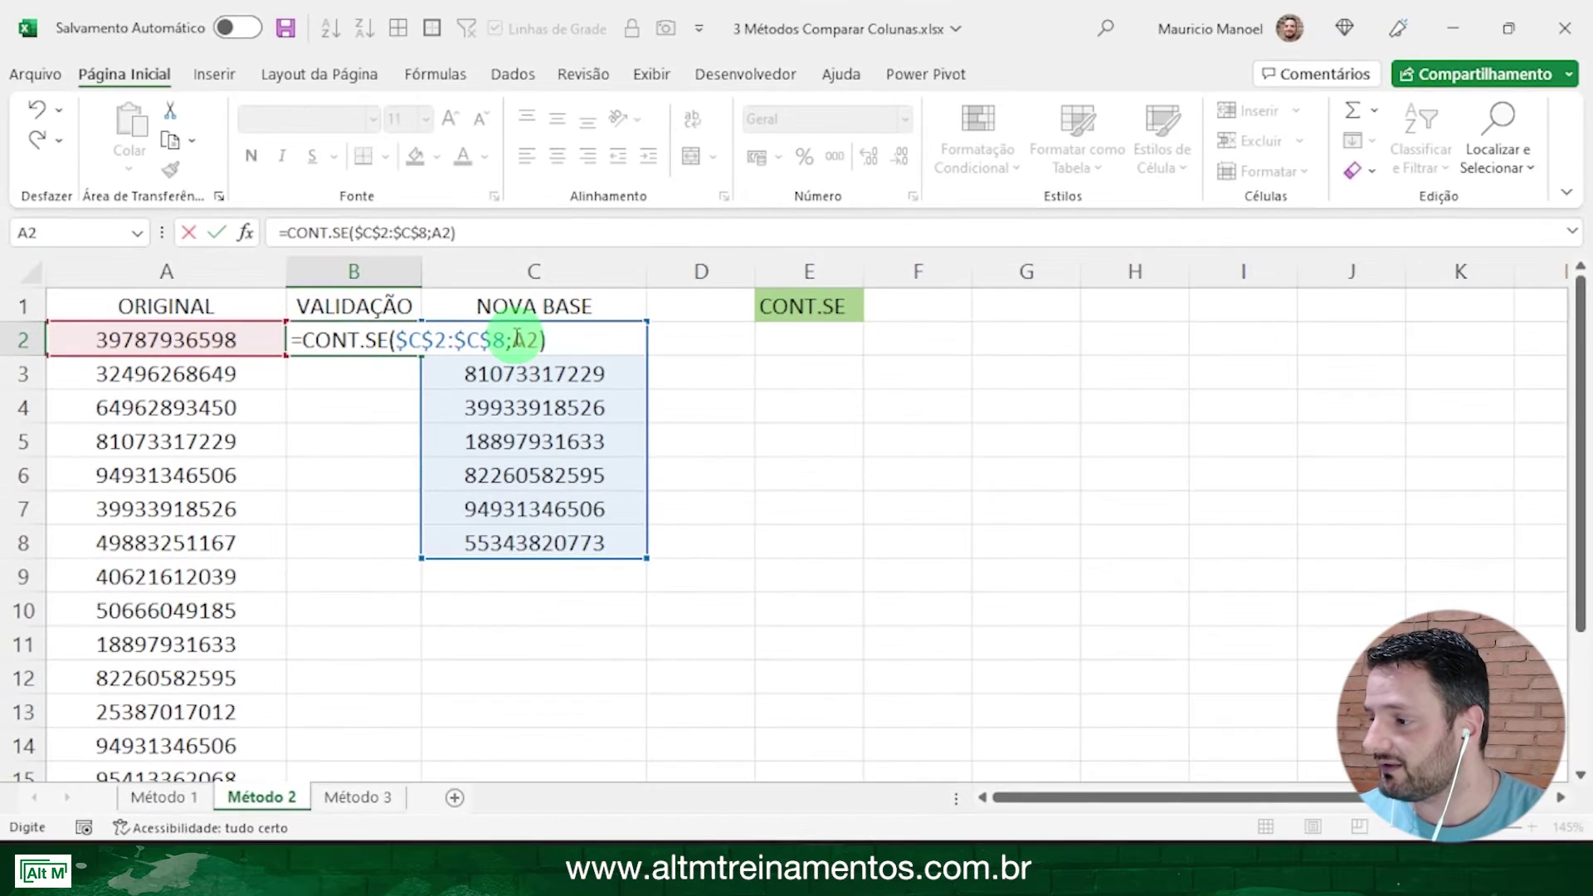
pyautogui.press('Return')
# Step: Fill the CONT.SE formula from B2 down the VALIDAÇÃO column to B20
pyautogui.click(416, 337)
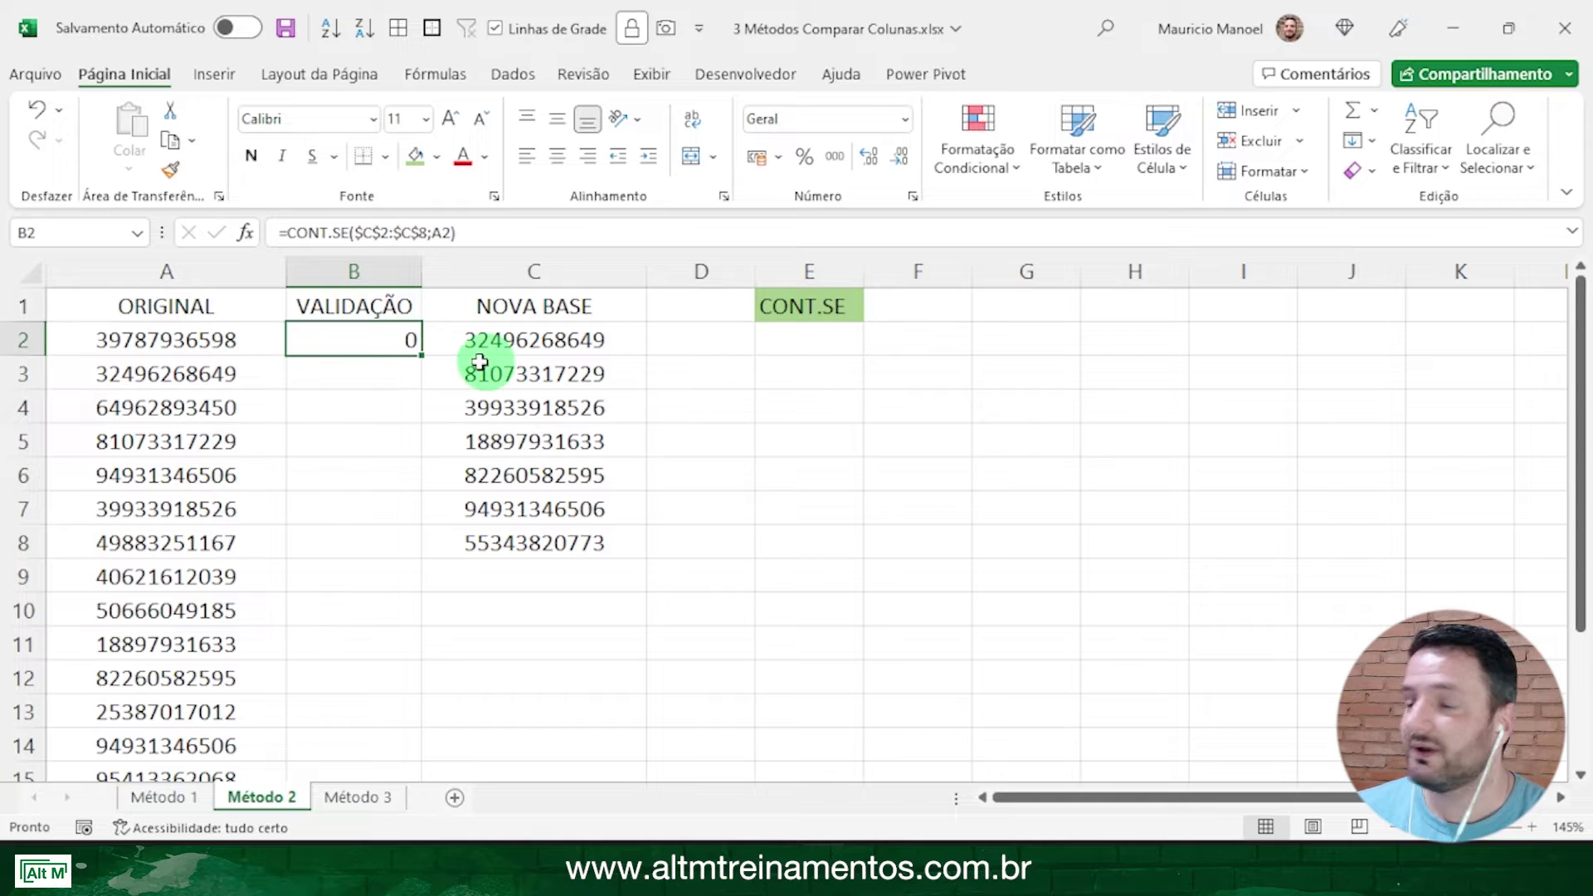
pyautogui.moveTo(421, 355); pyautogui.dragTo(408, 725)
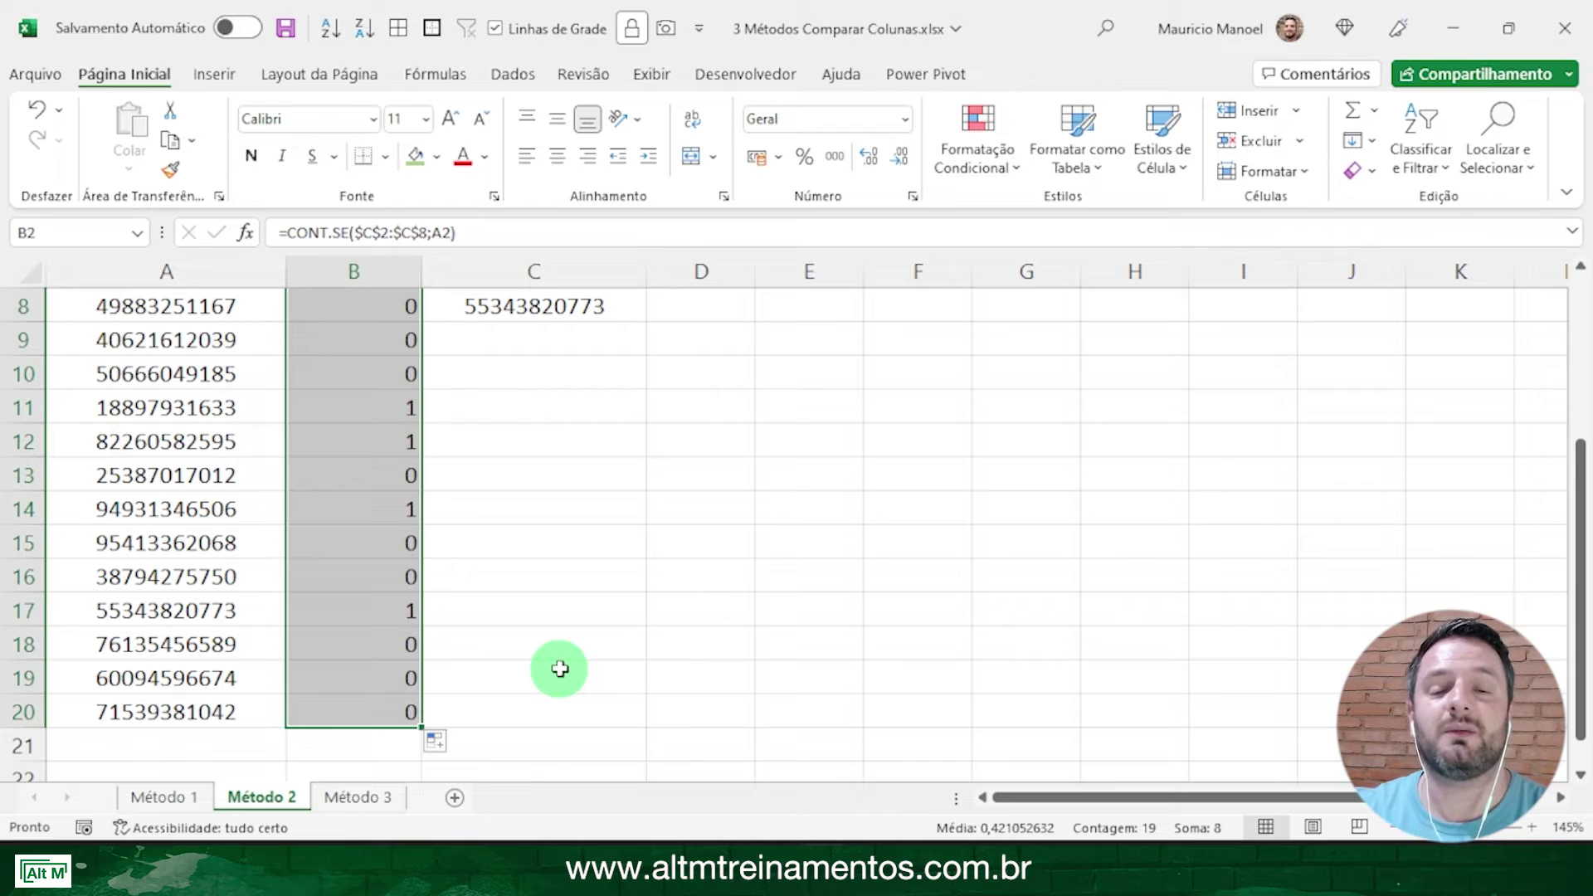
pyautogui.scroll(3, 420, 569)
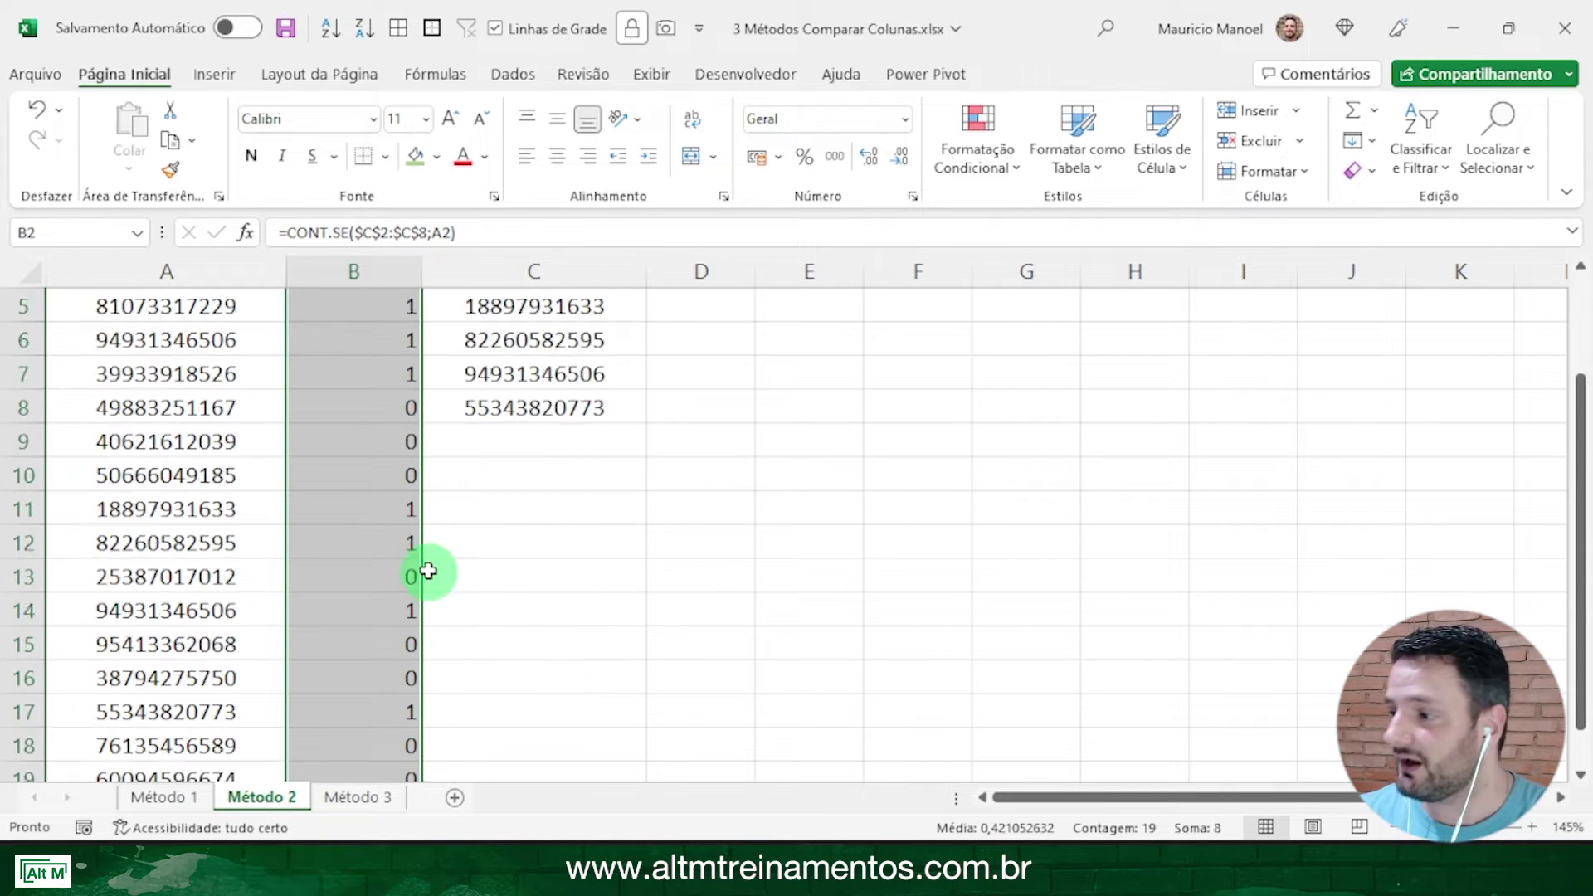
# Step: Compare the first VALIDAÇÃO results with the highlighted ORIGINAL values on the Método 1 sheet, and return to Método 2
pyautogui.click(398, 374)
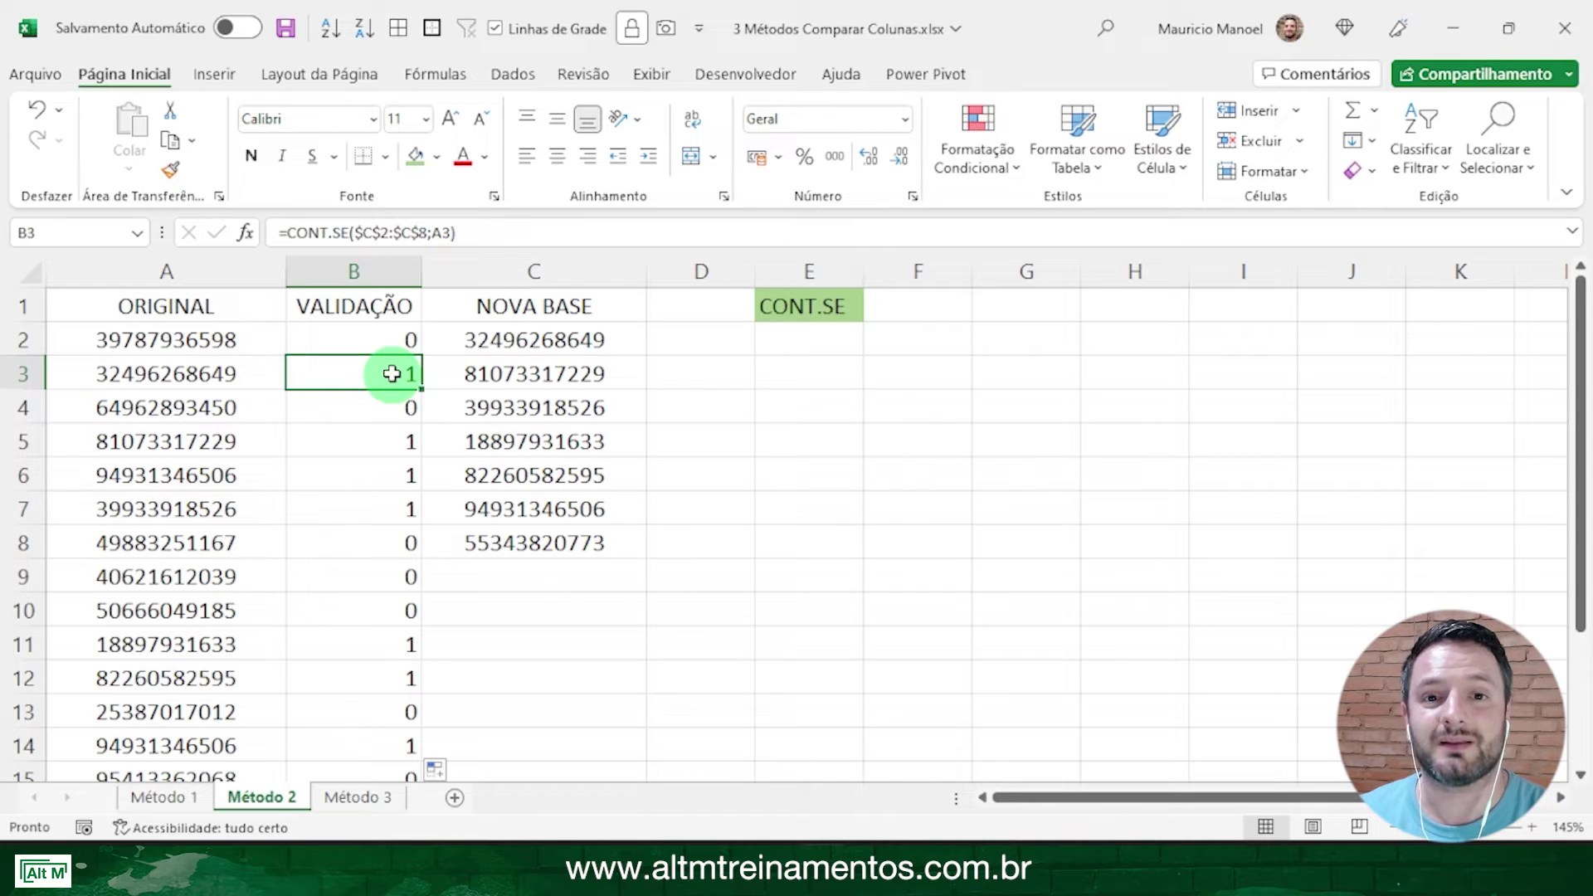
pyautogui.click(165, 794)
pyautogui.click(120, 340)
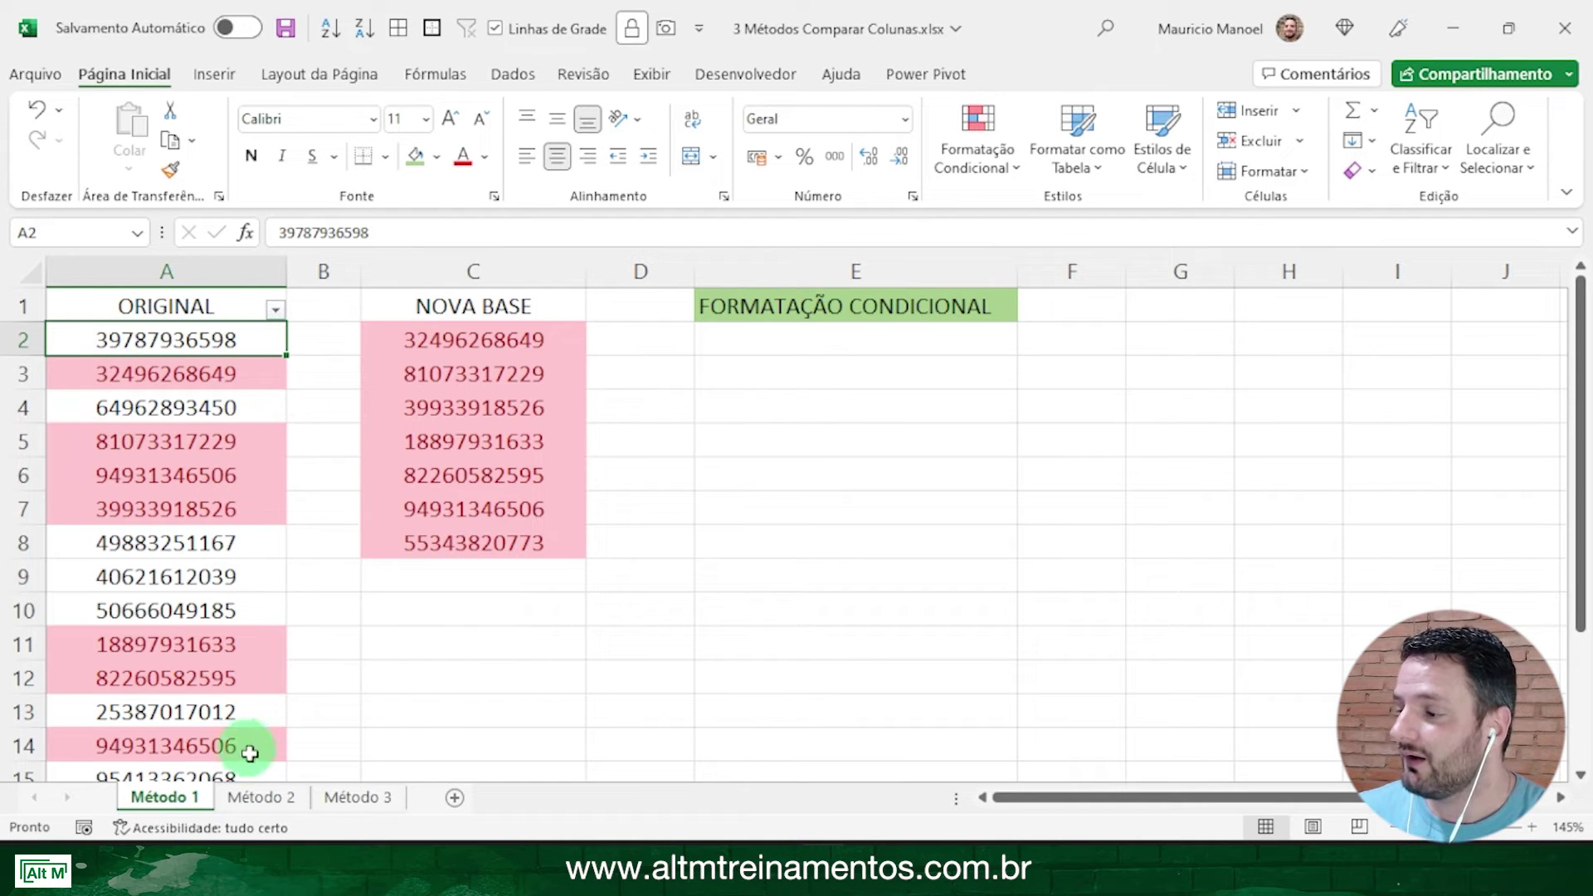
pyautogui.click(259, 798)
pyautogui.click(404, 336)
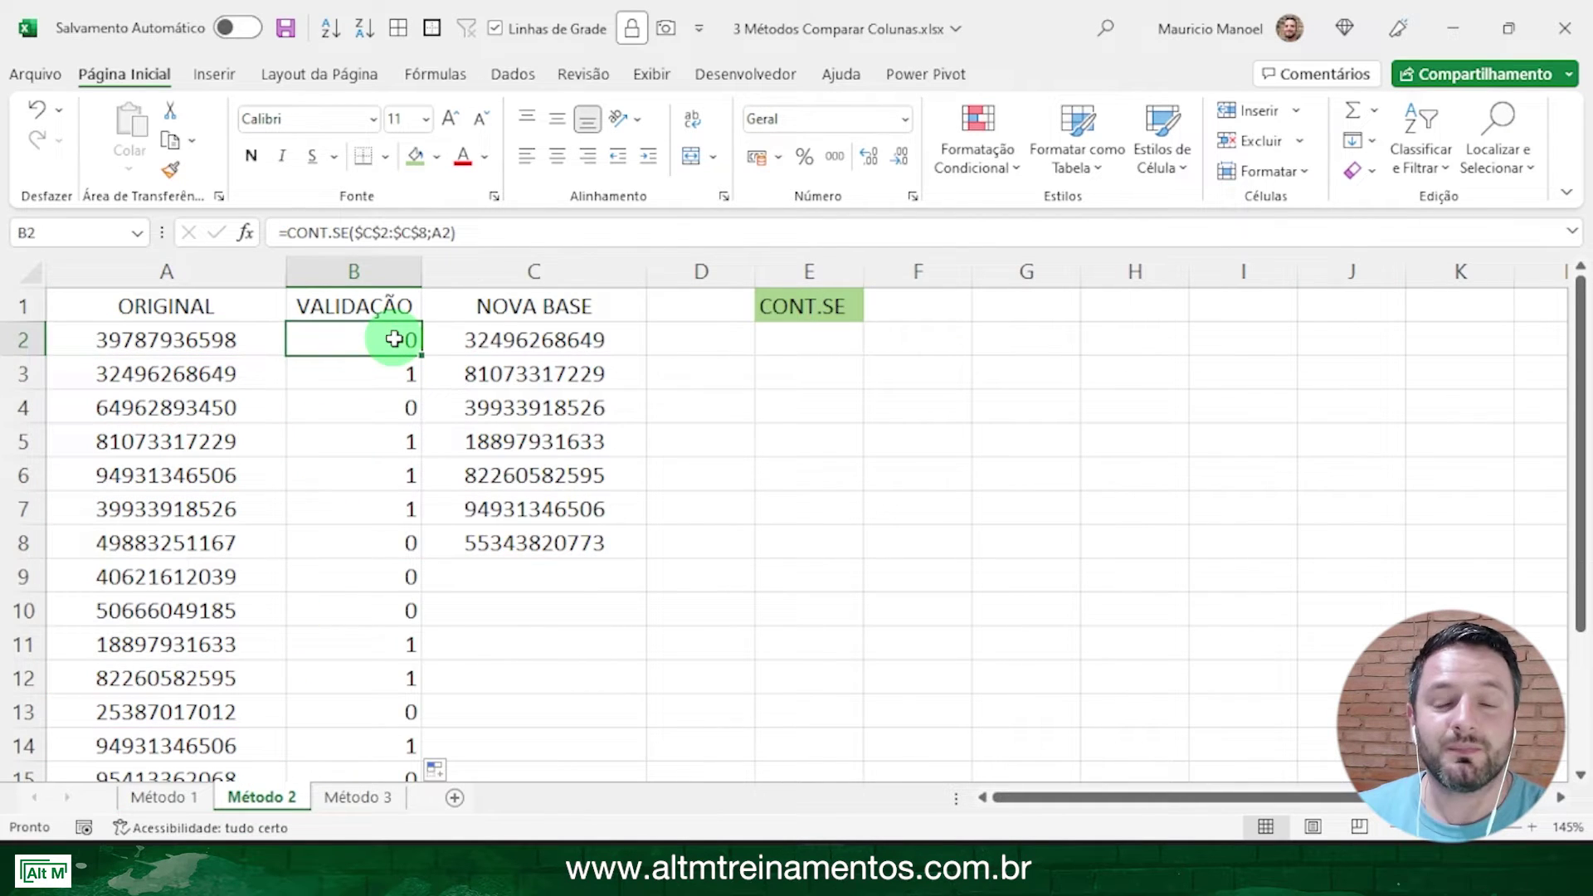
# Step: Add filters to the header row and show only the rows whose VALIDAÇÃO value is 1
pyautogui.click(404, 309)
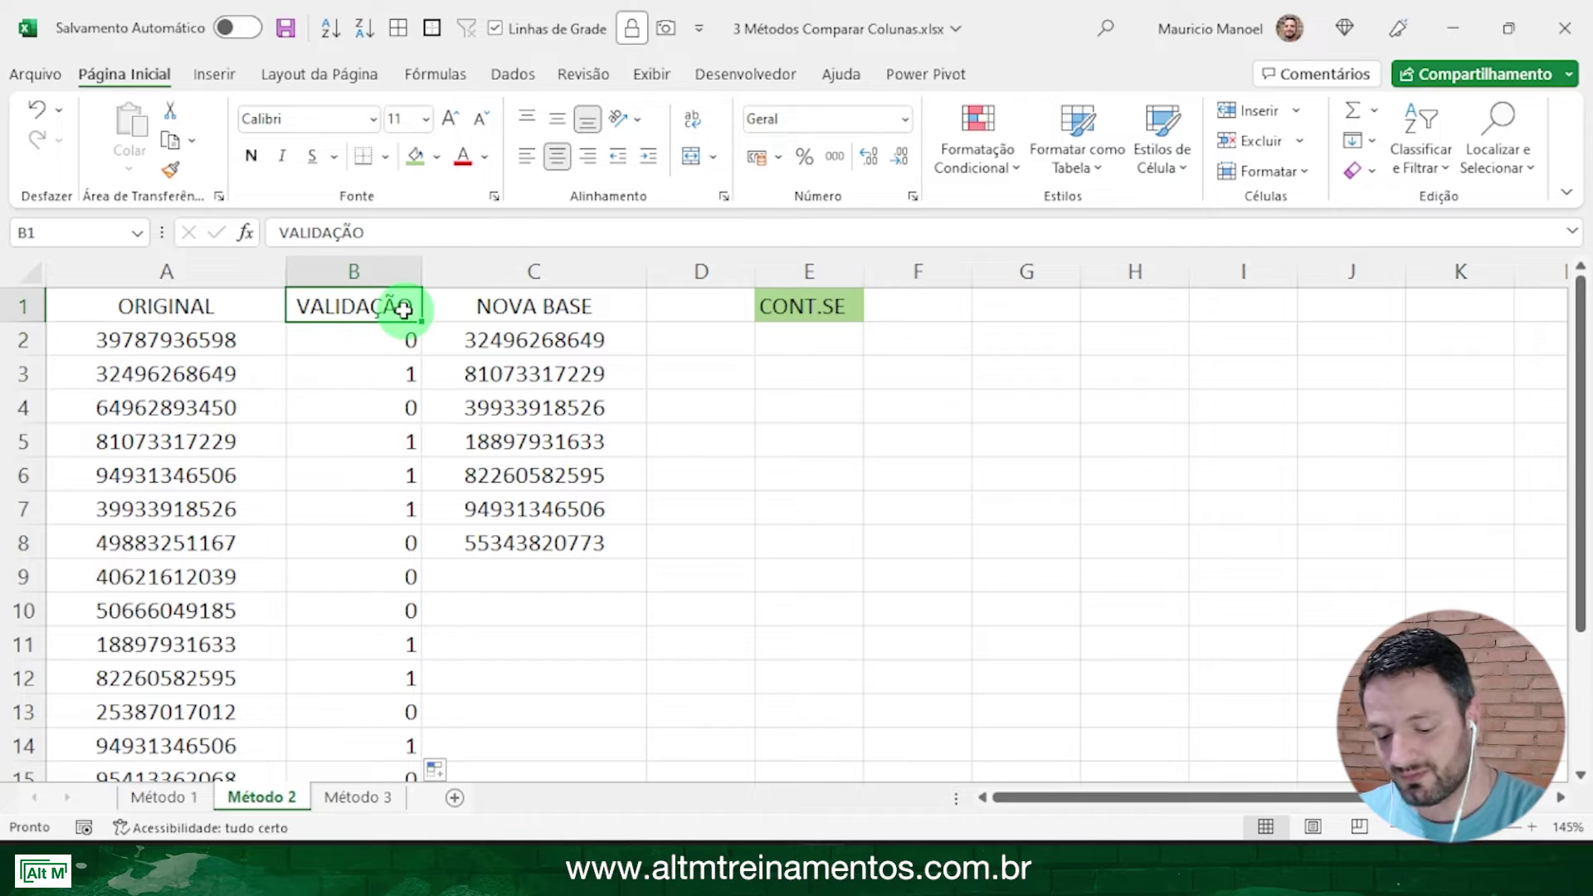
pyautogui.hotkey('ctrl', 'shift', 'l')
pyautogui.click(410, 309)
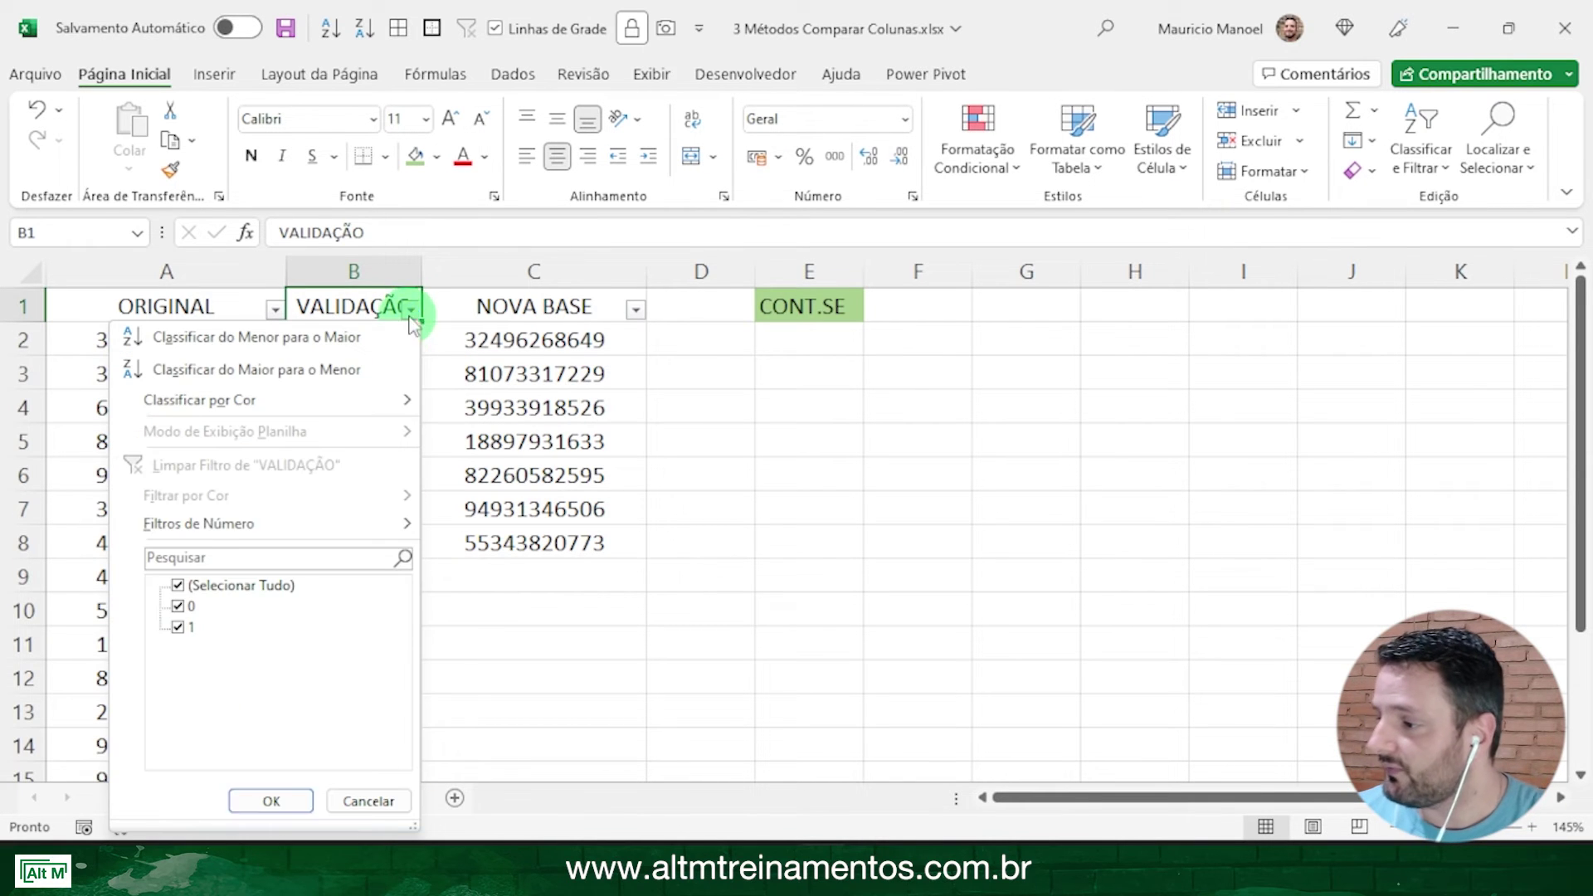
pyautogui.click(211, 586)
pyautogui.click(186, 627)
pyautogui.click(282, 799)
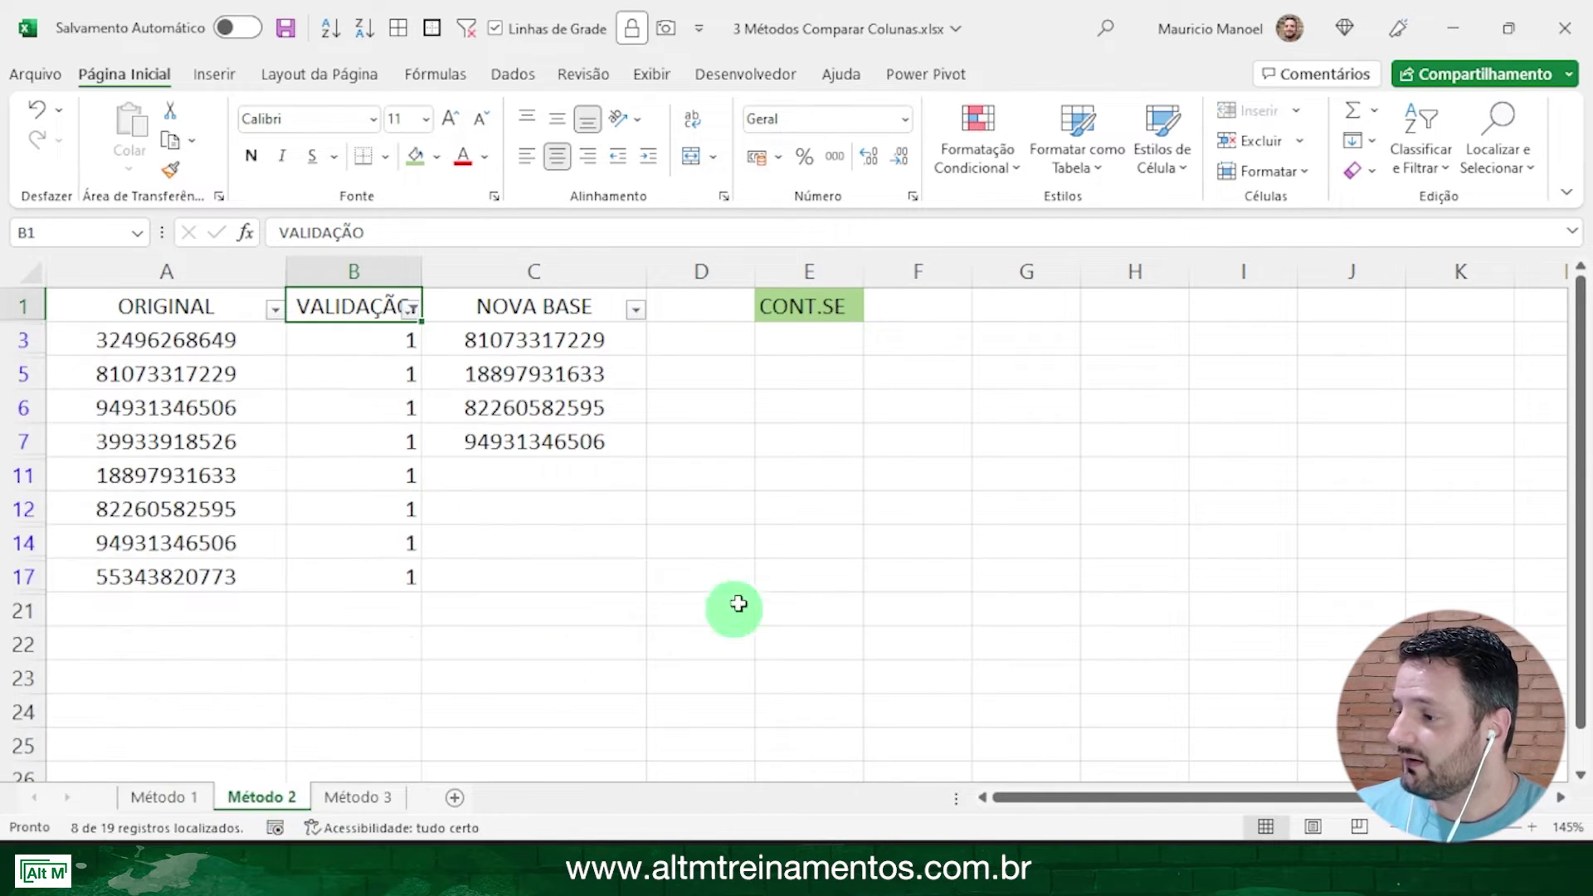
# Step: Select the filtered values in the ORIGINAL column to review the matches with NOVA BASE
pyautogui.click(729, 609)
pyautogui.moveTo(149, 344); pyautogui.dragTo(148, 571)
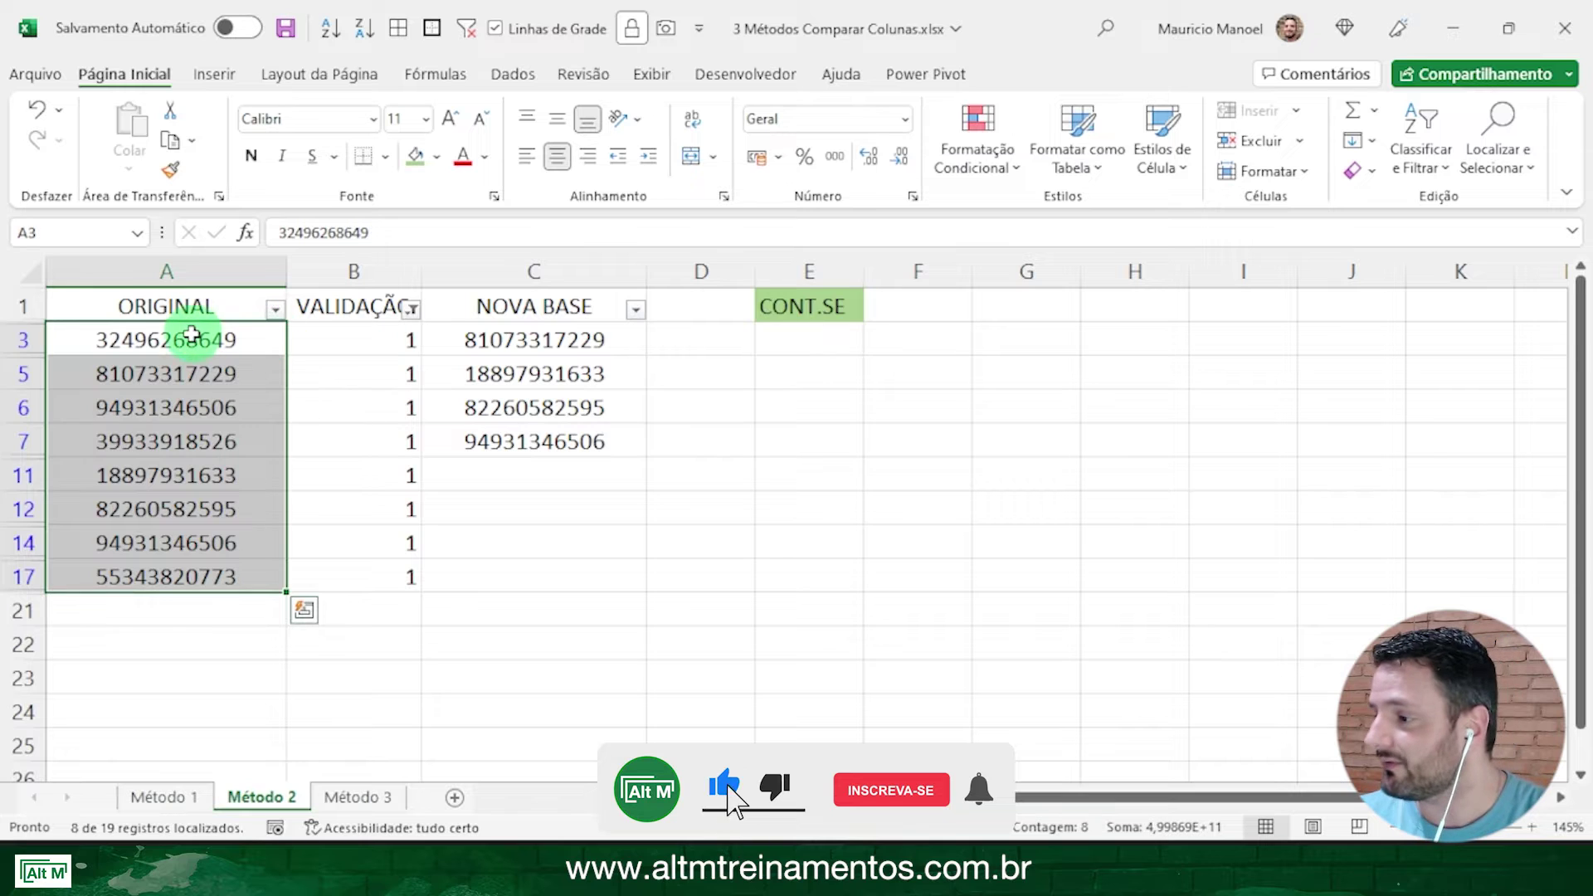
pyautogui.moveTo(195, 341); pyautogui.dragTo(196, 571)
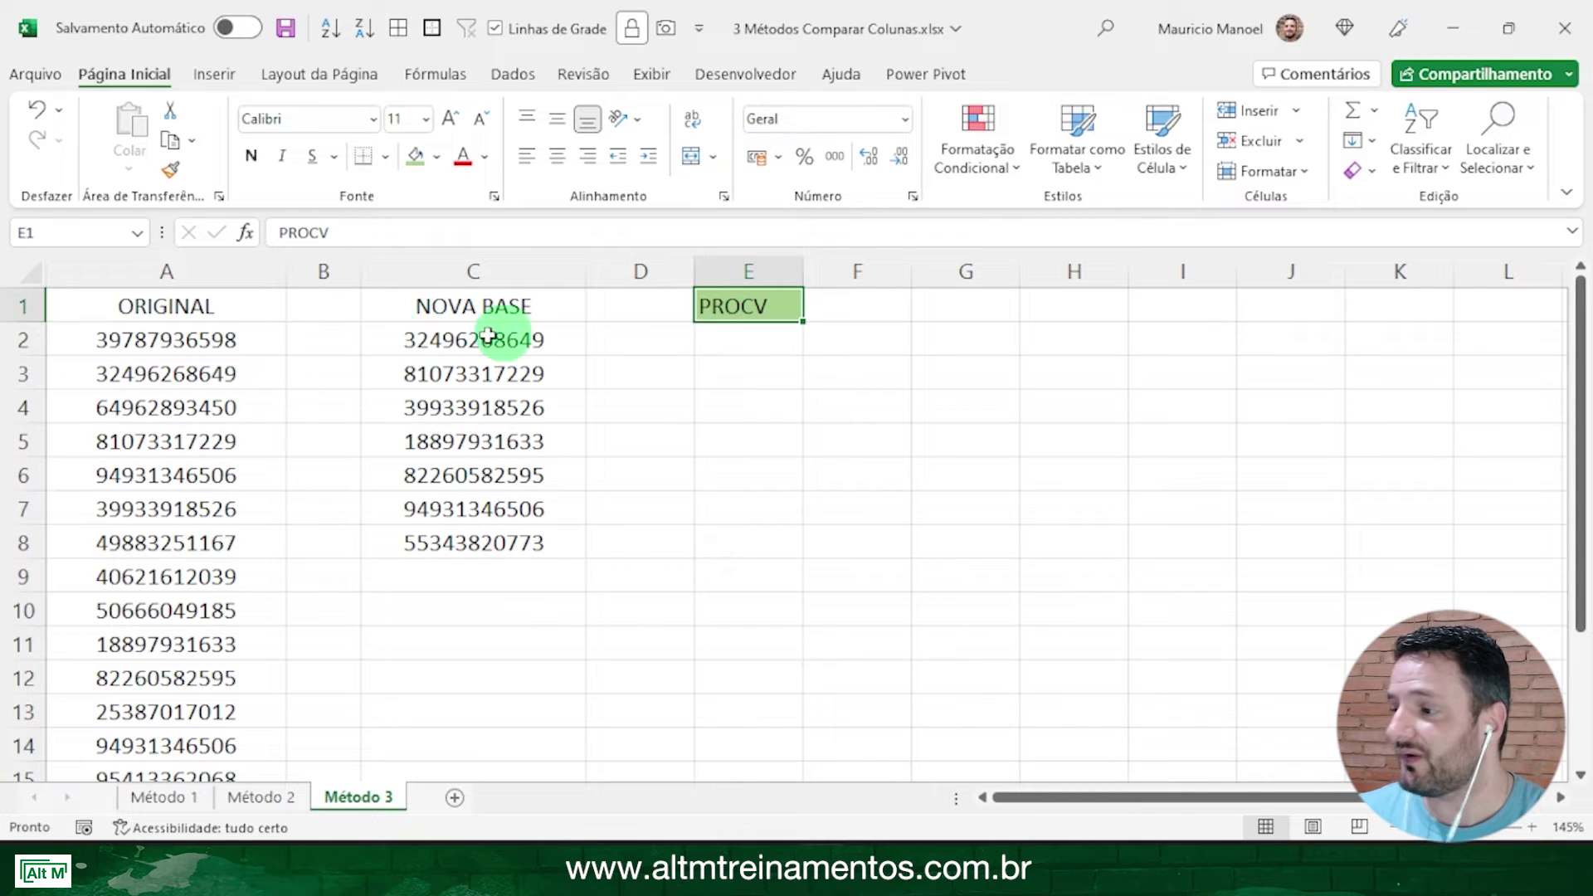
# Step: In cell B2 of the Método 3 sheet, begin a PROCV formula with A2 as the lookup value
pyautogui.click(331, 342)
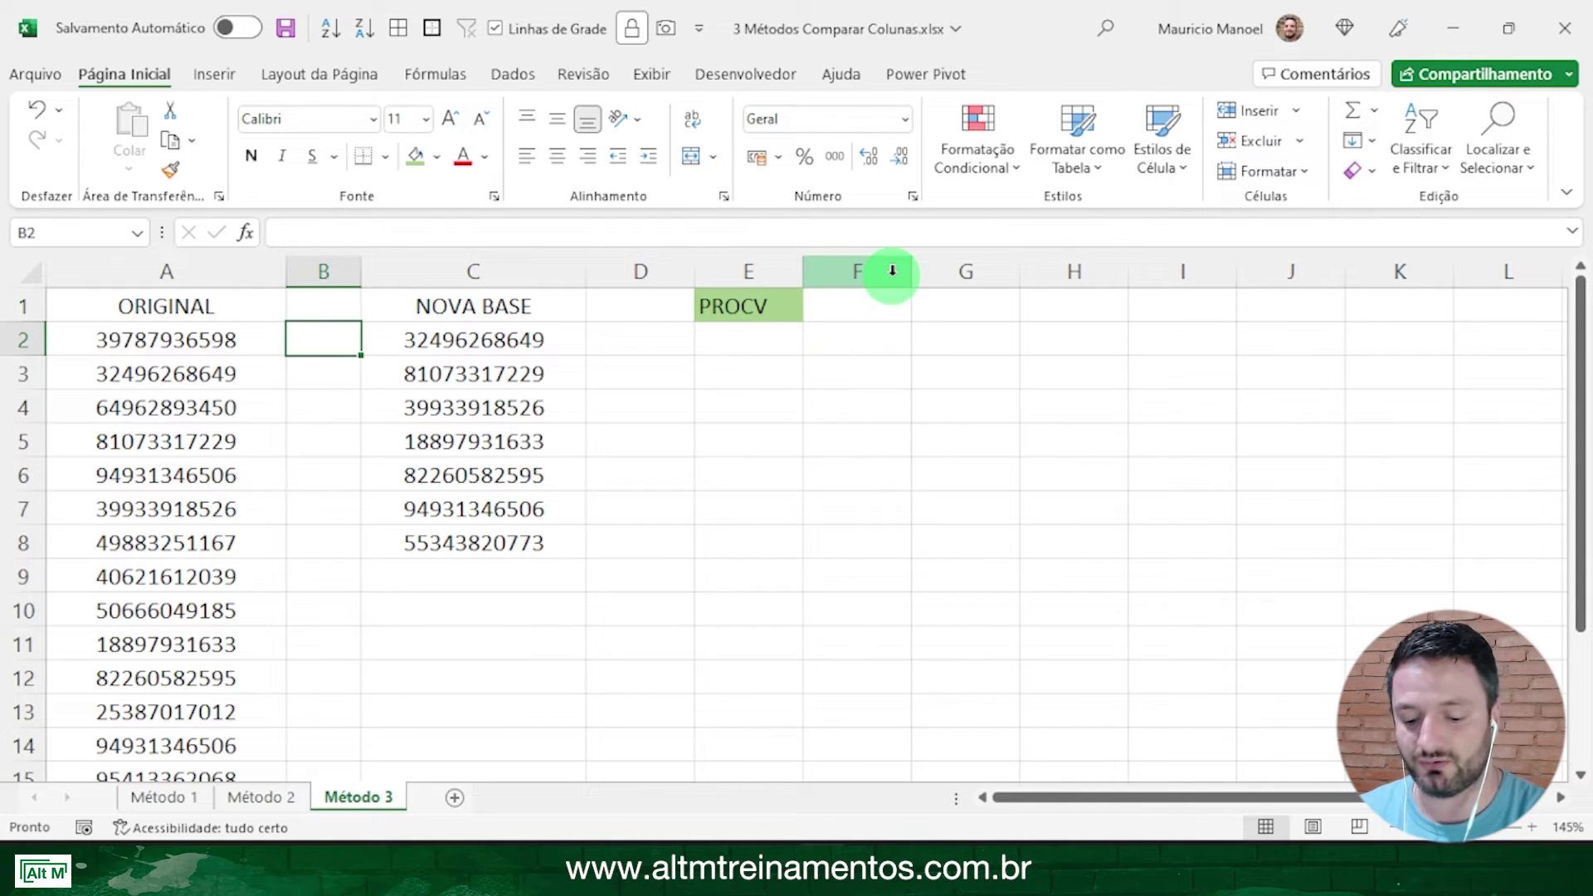
pyautogui.write('=')
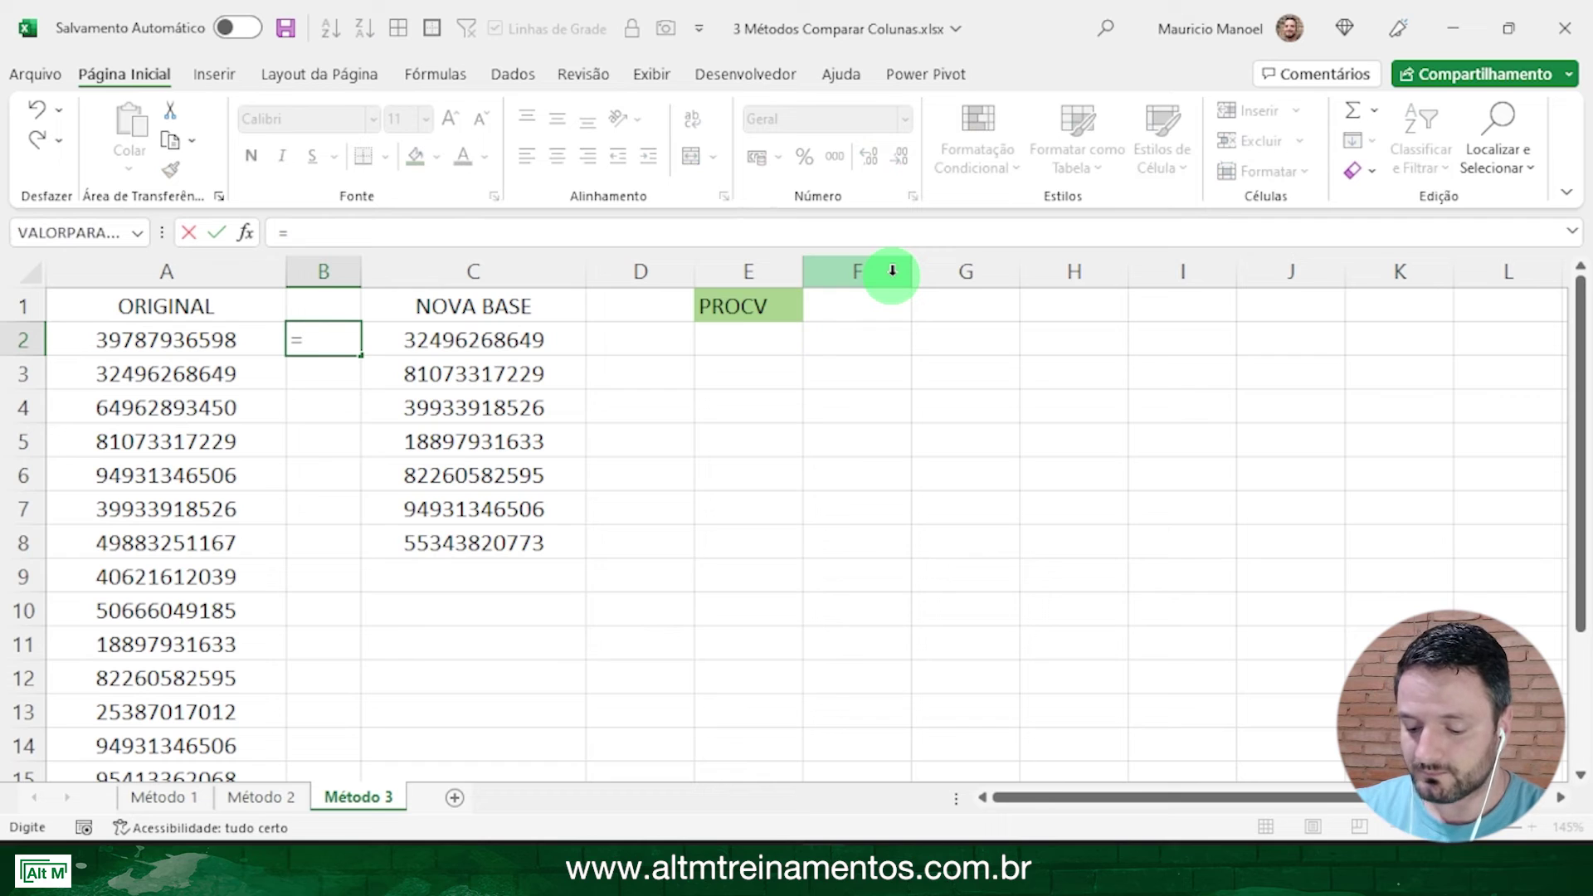
pyautogui.write('PROCV*')
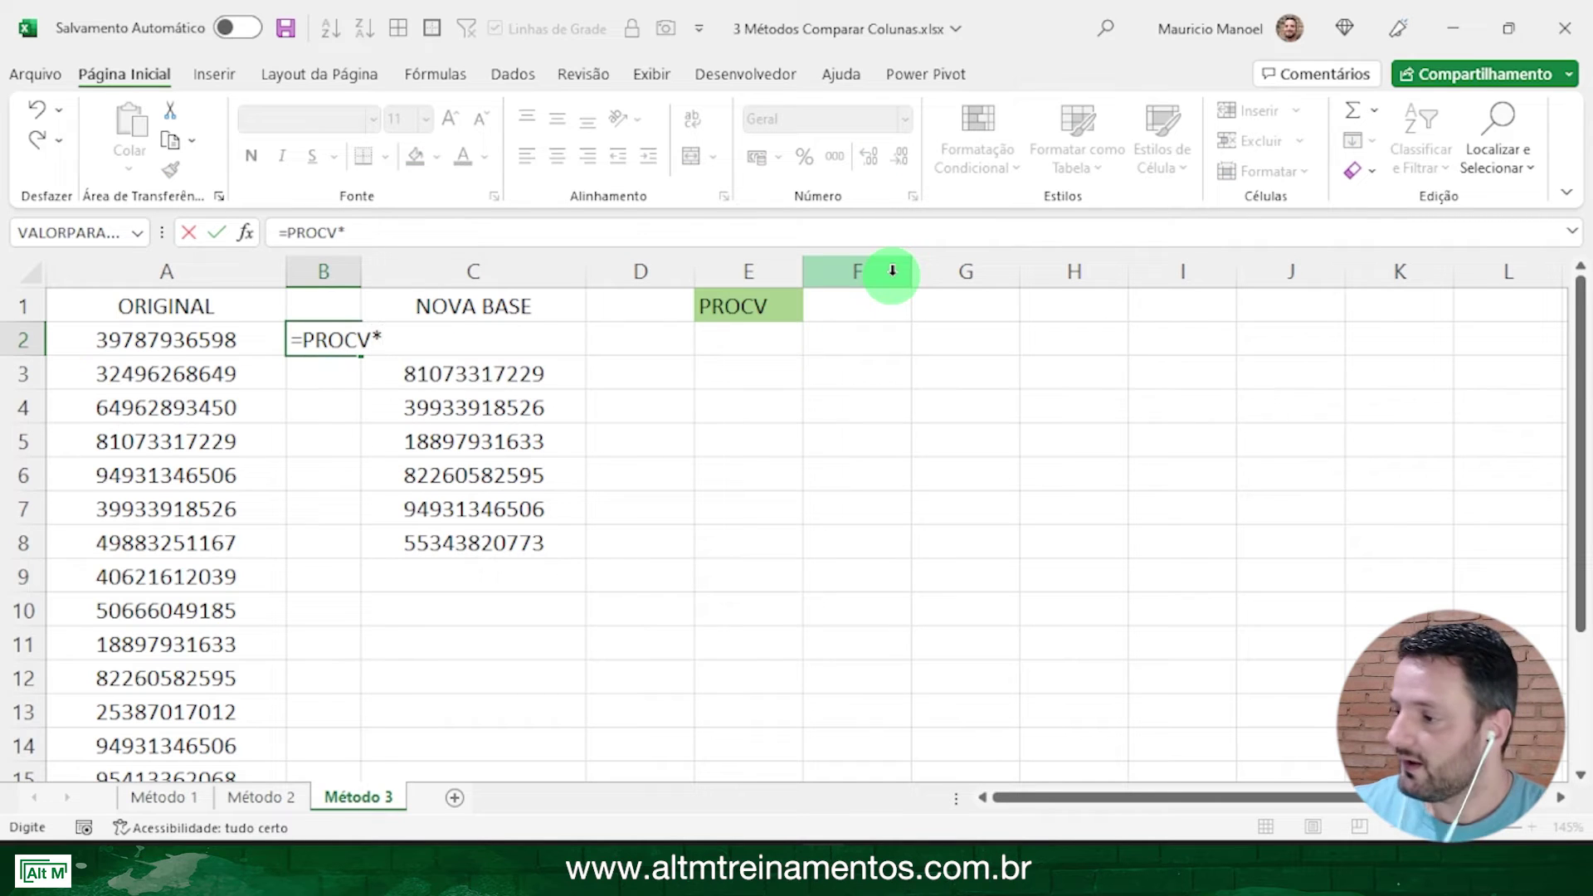
pyautogui.press('BackSpace')
pyautogui.write('(')
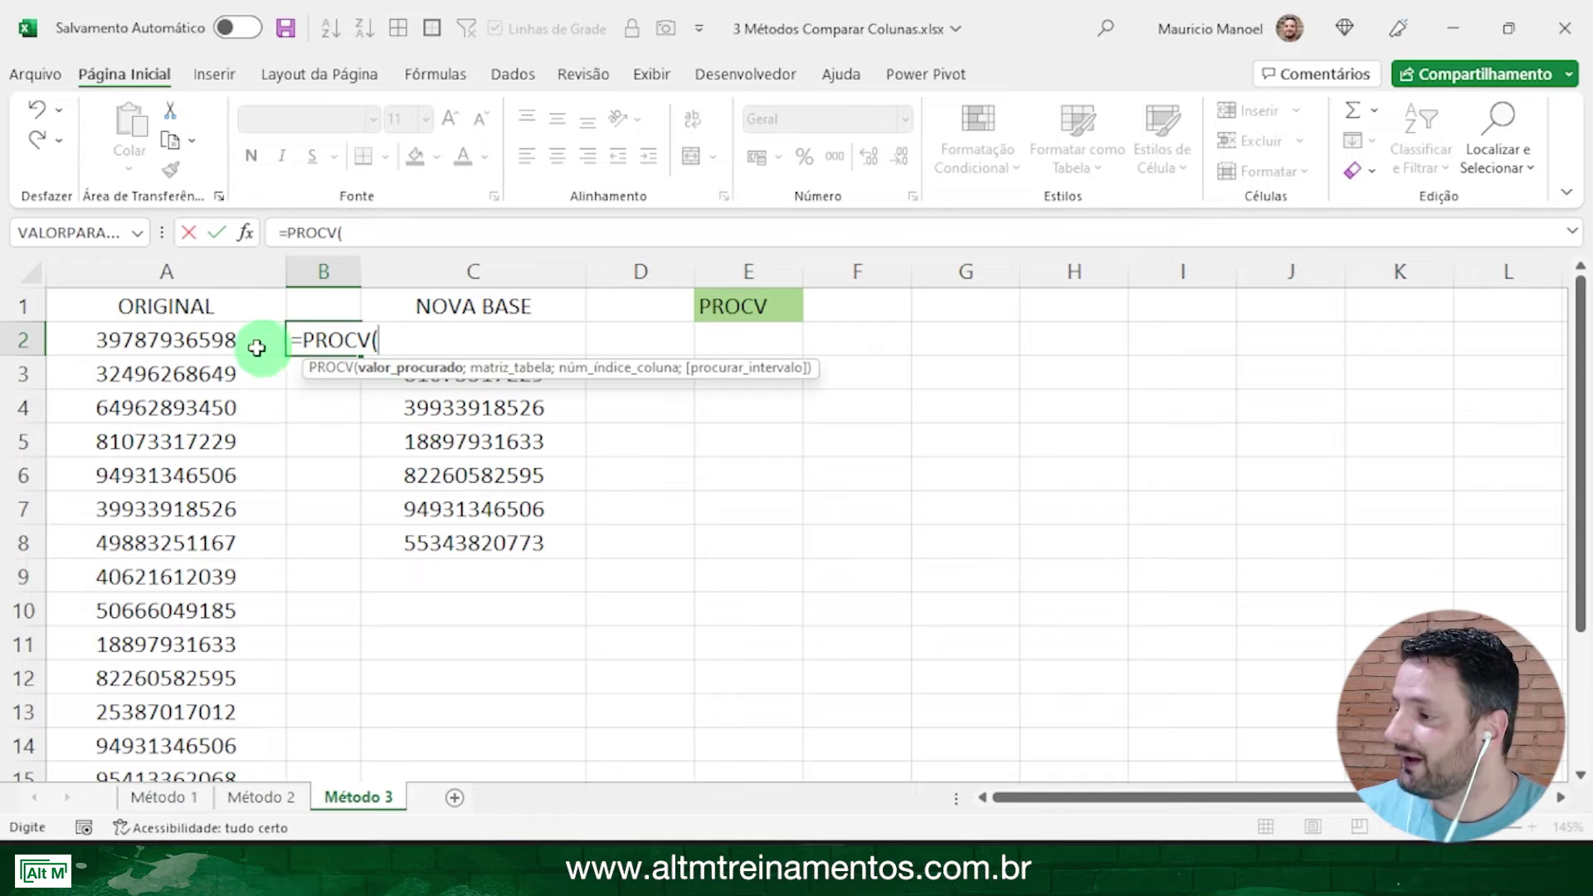
pyautogui.click(207, 340)
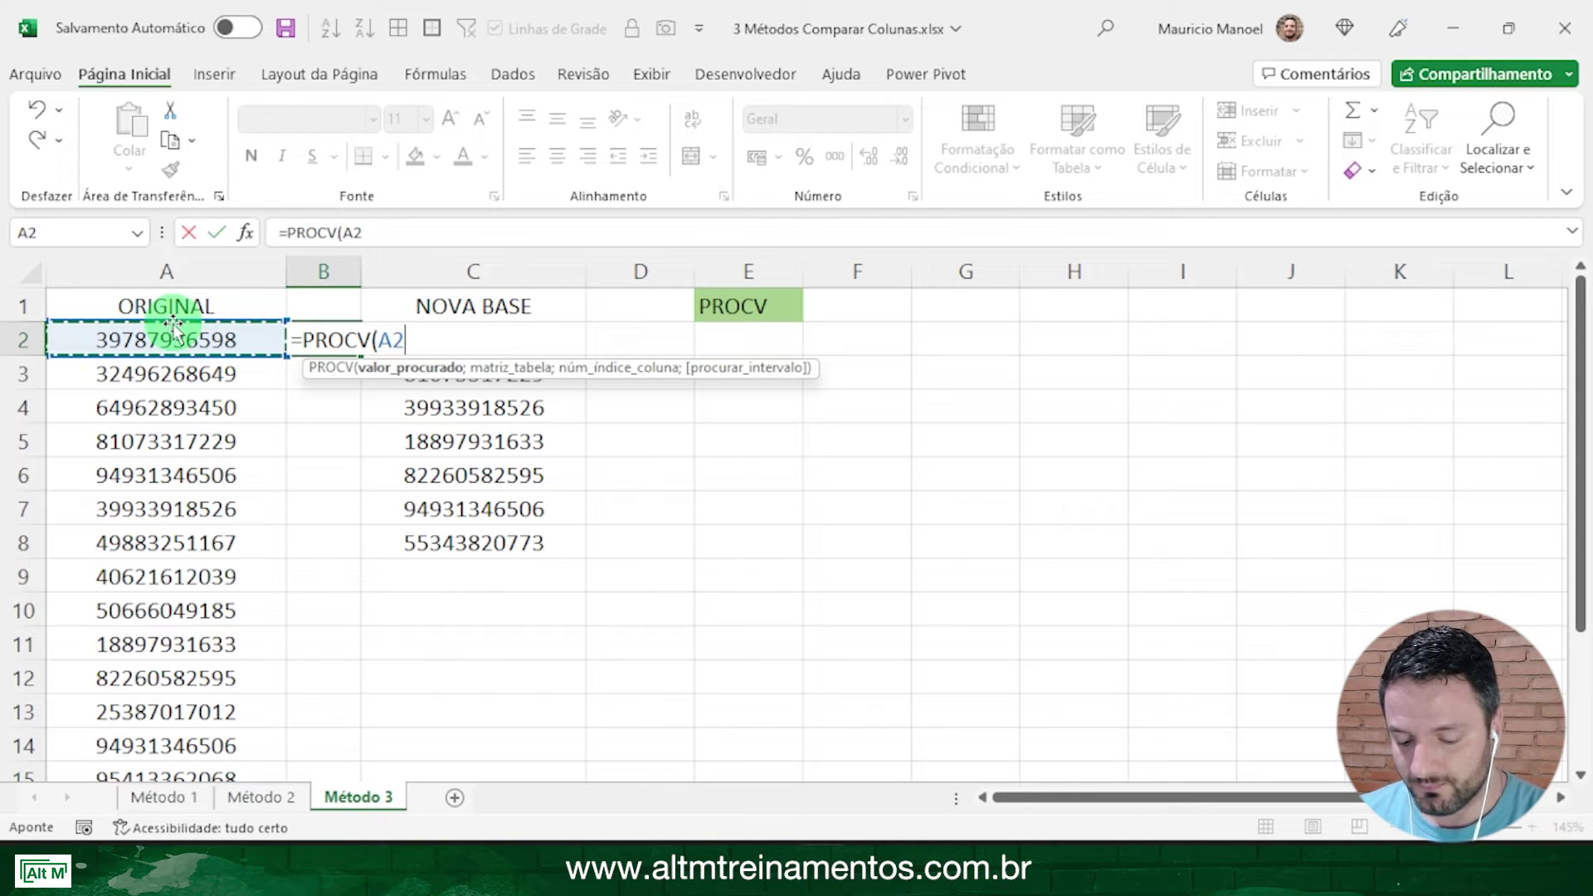
pyautogui.write(';')
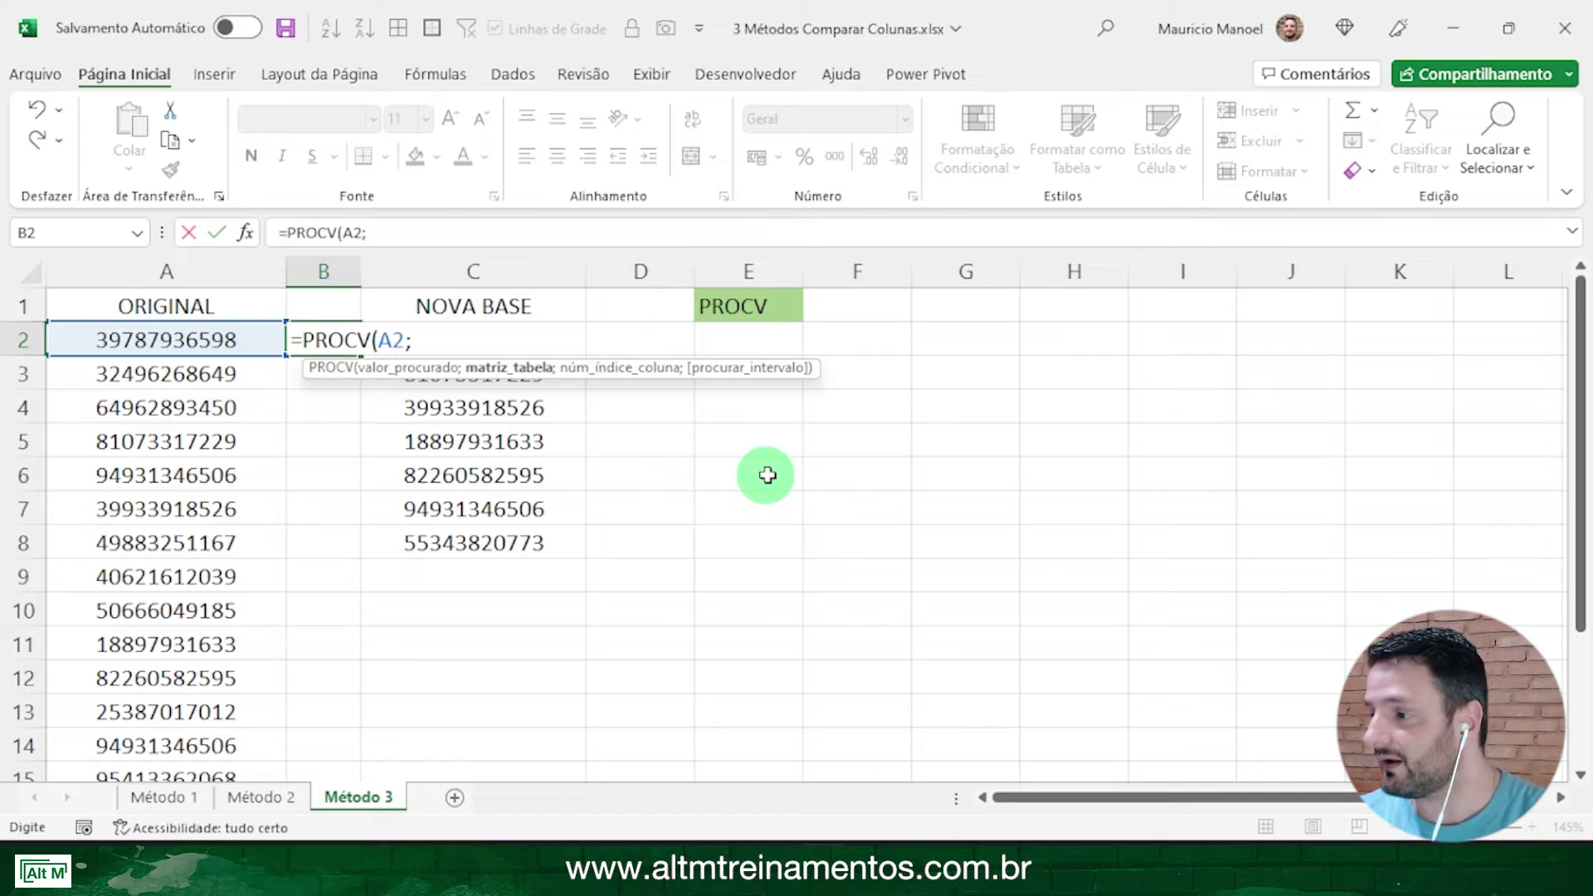
# Step: Use the NOVA BASE values as the PROCV table range, locked as $C$2:$C$8
pyautogui.press('Right')
pyautogui.hotkey('shift', 'Down')
pyautogui.hotkey('shift', 'Down')
pyautogui.hotkey('shift', 'Down')
pyautogui.hotkey('shift', 'Down')
pyautogui.hotkey('shift', 'Down')
pyautogui.hotkey('shift', 'Down')
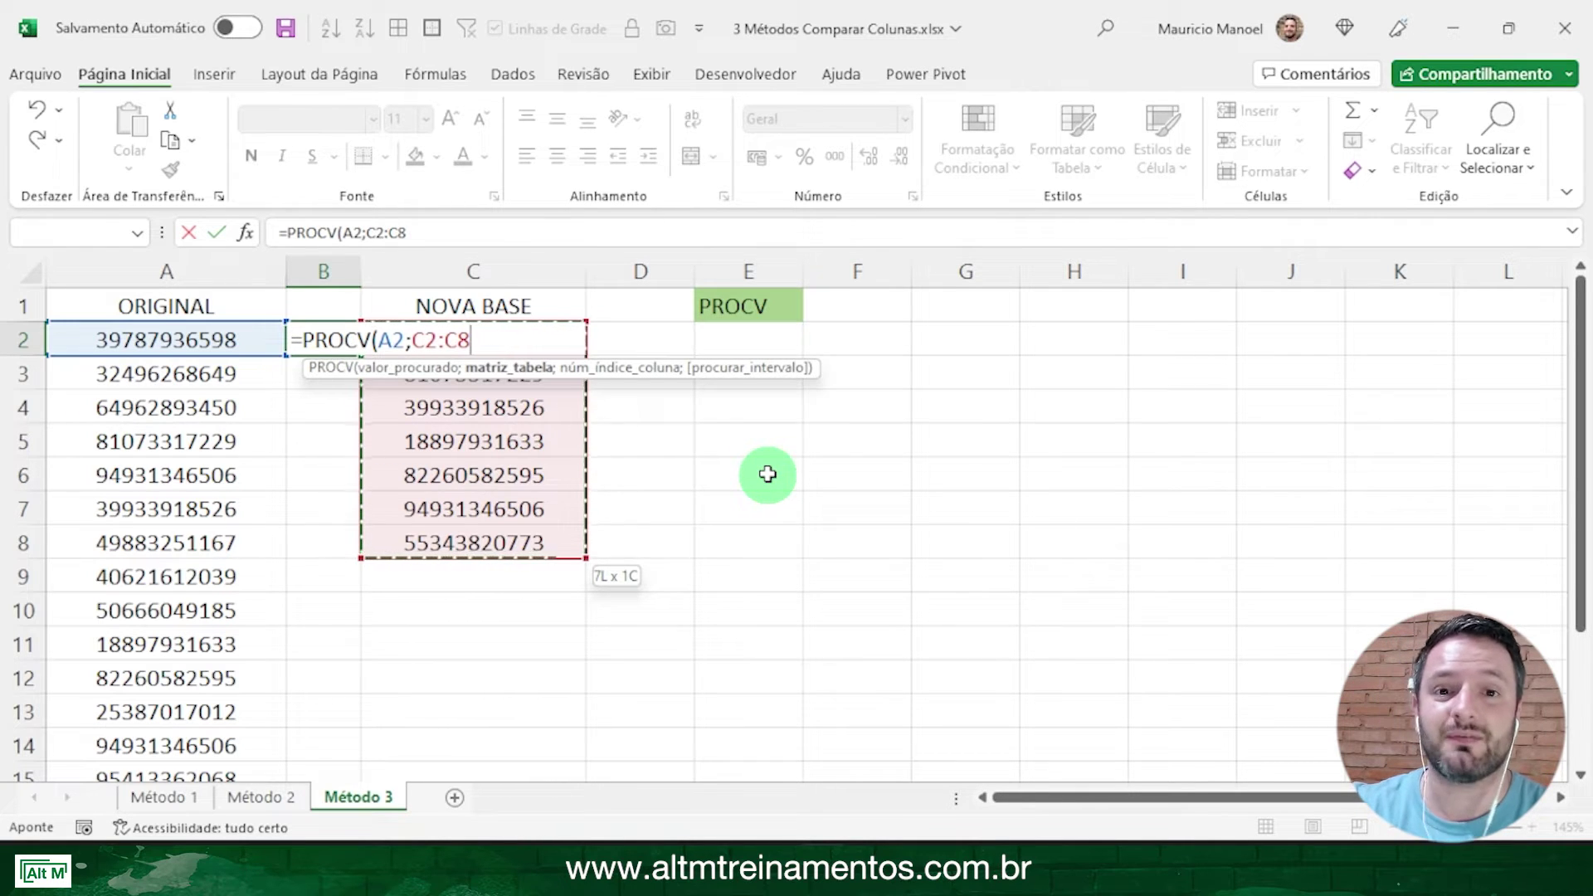
pyautogui.press('F4')
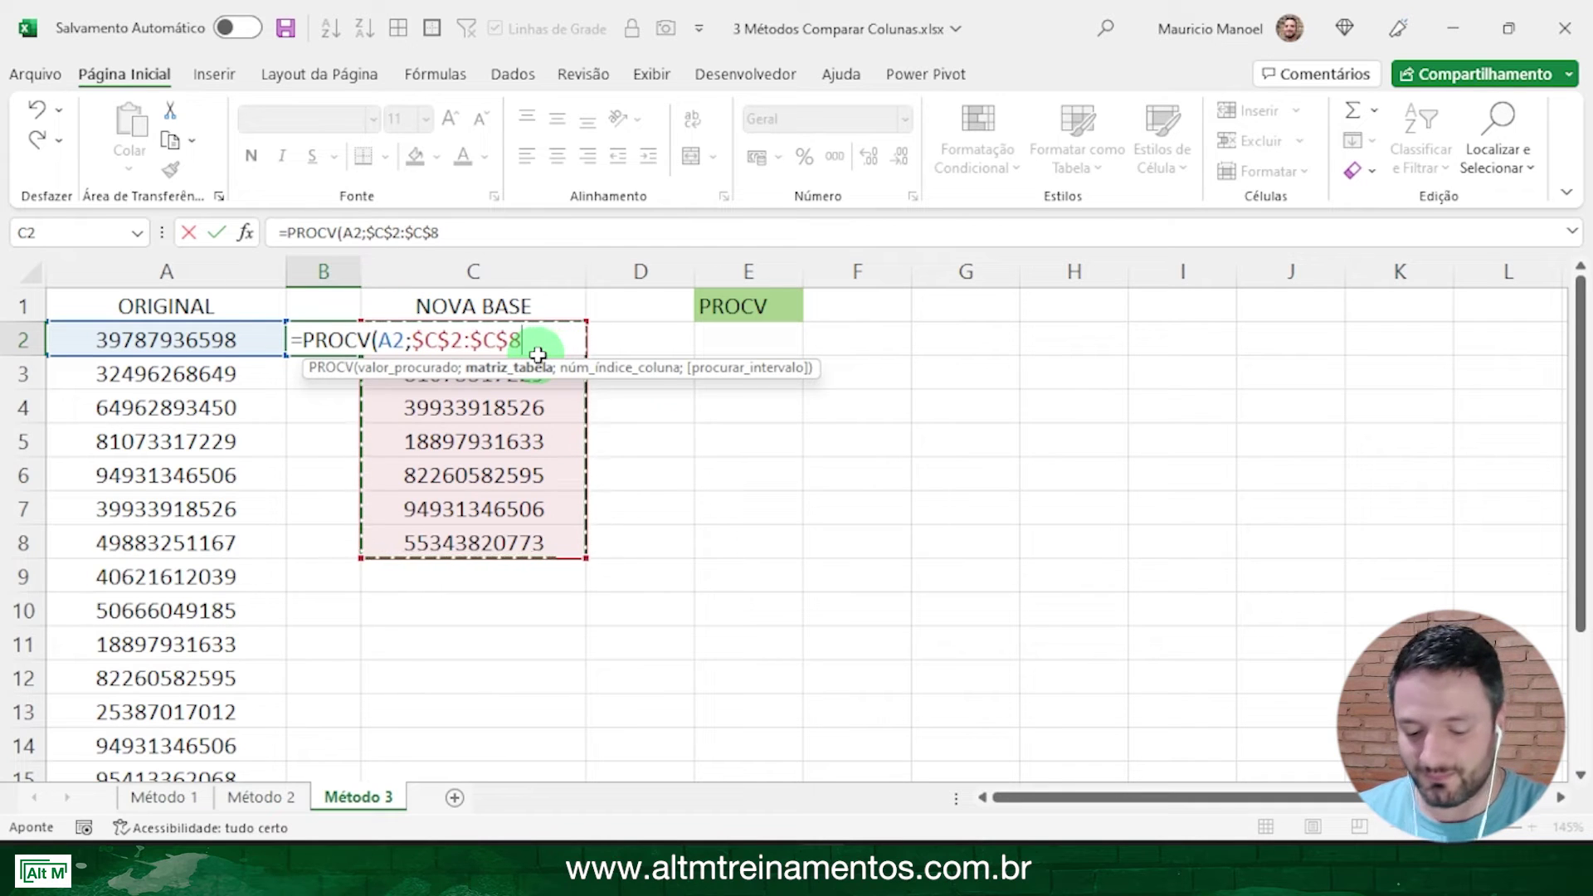
# Step: Complete the PROCV formula in B2 with column index 1 and 0 for an exact match
pyautogui.write(';')
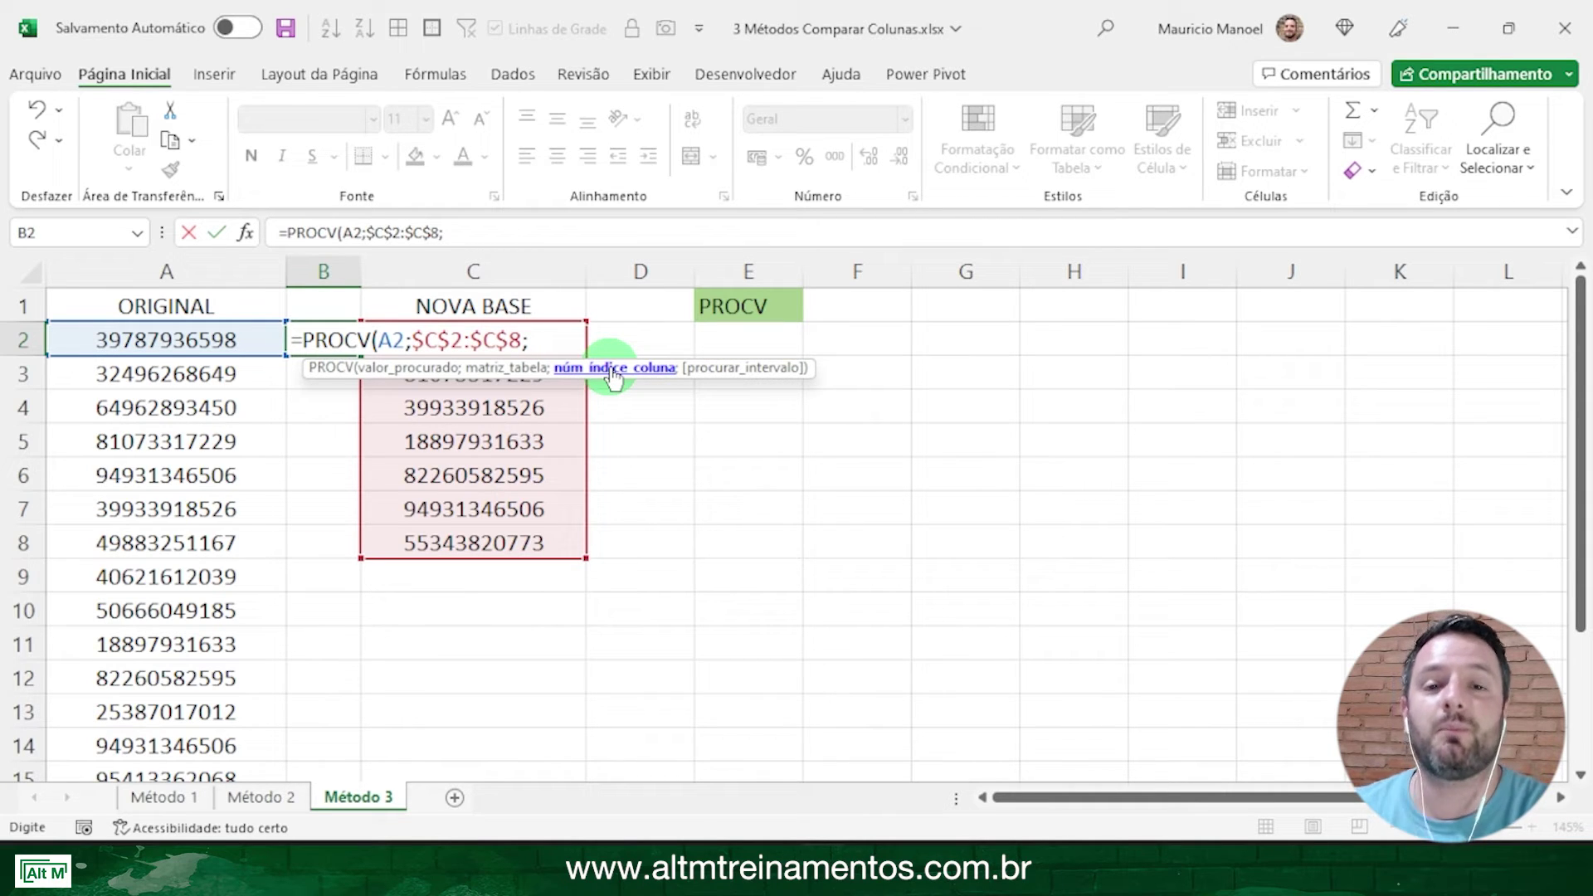
pyautogui.write('1')
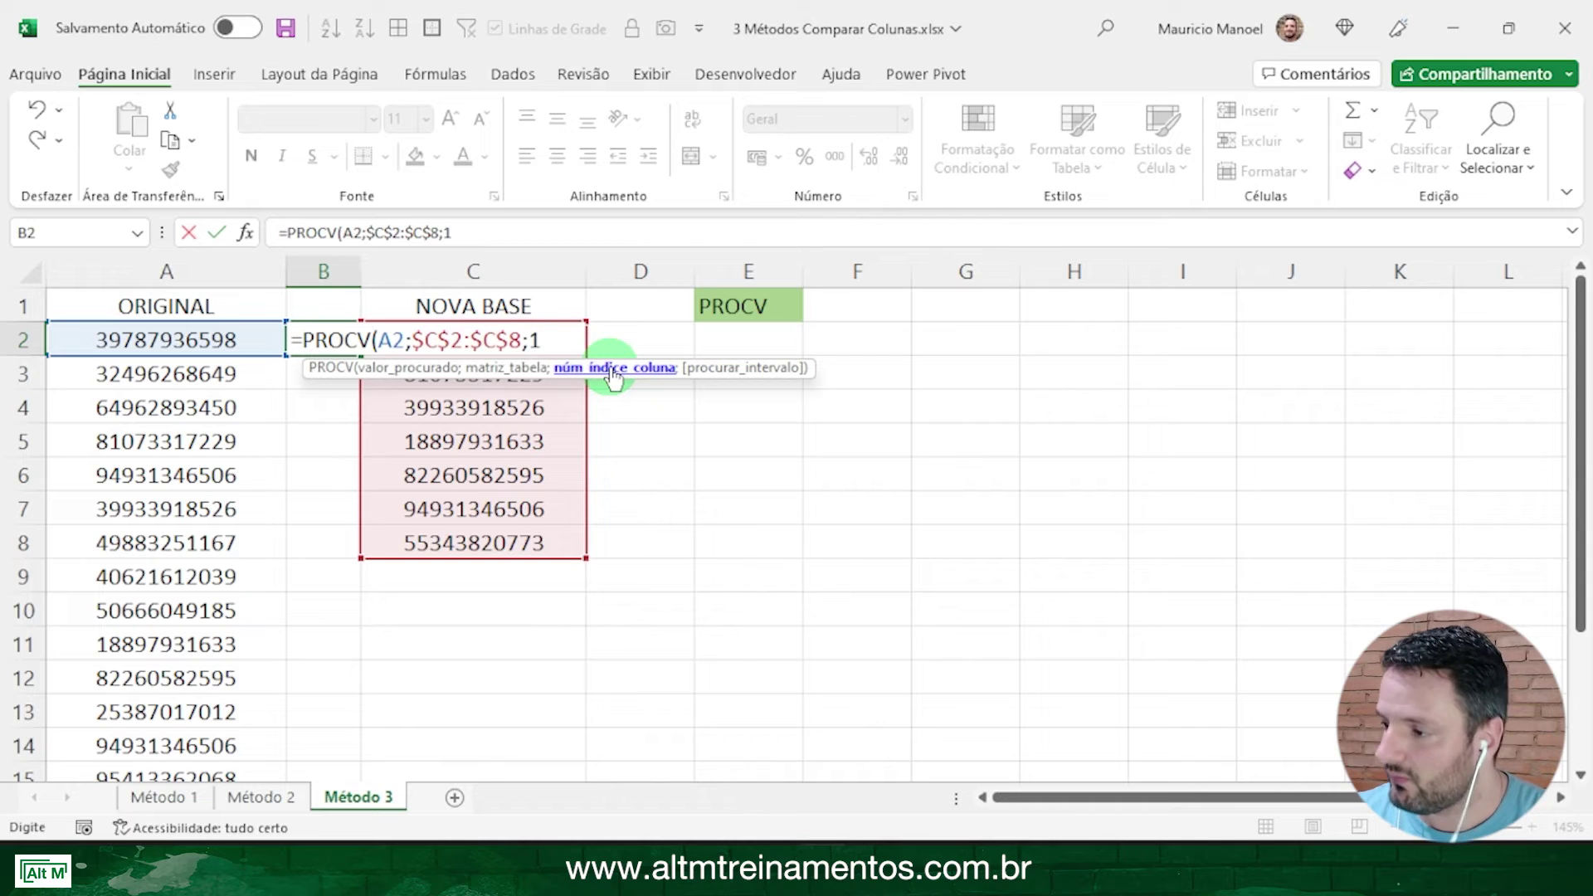
pyautogui.write(';0')
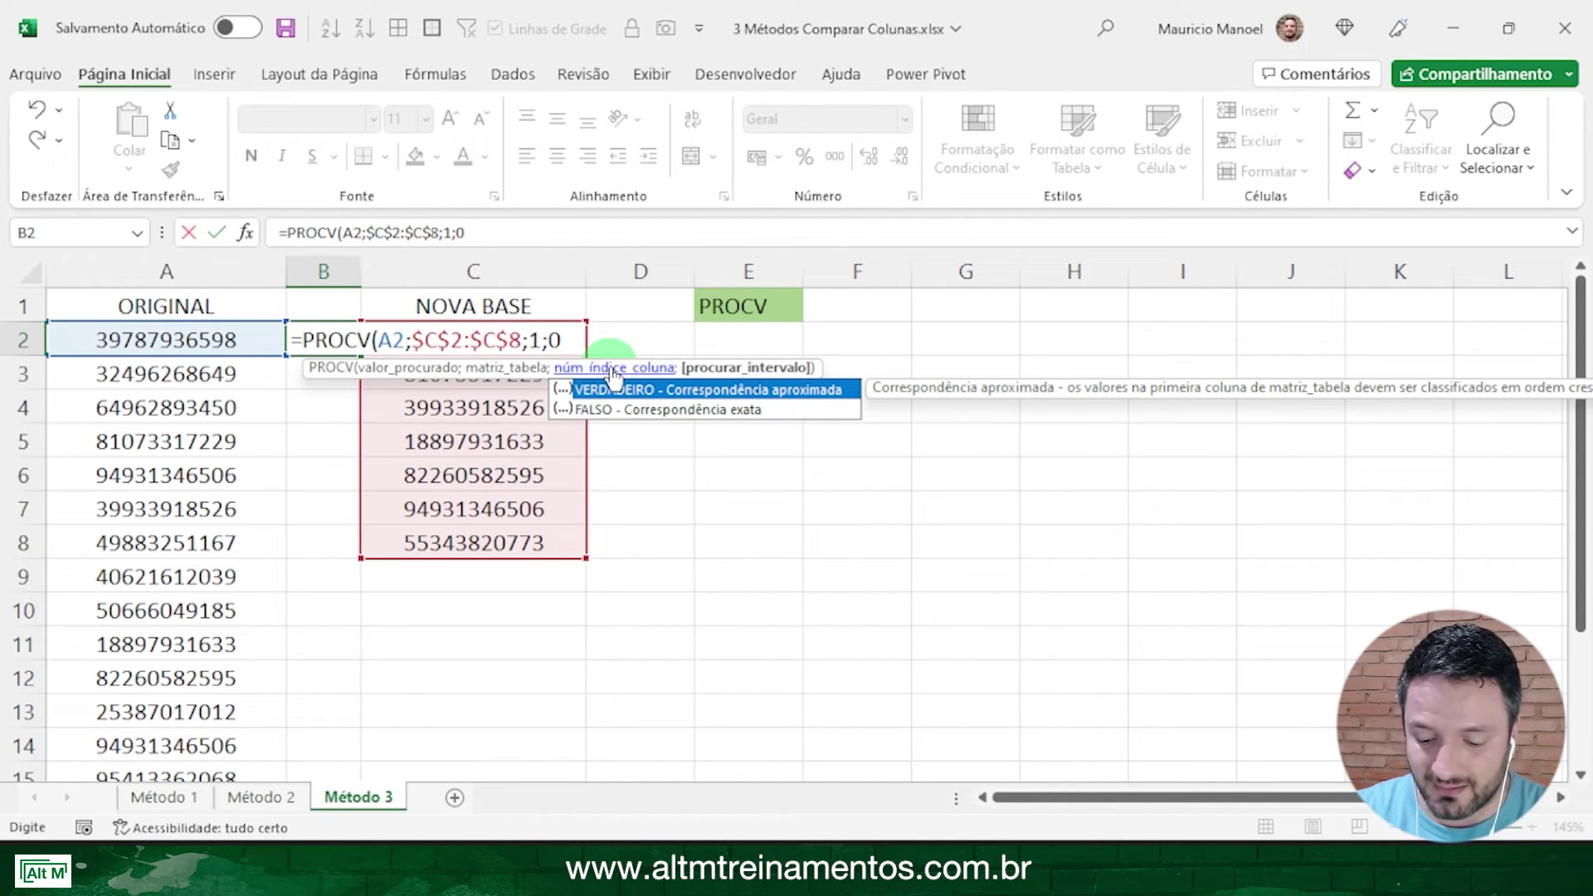
pyautogui.write(')')
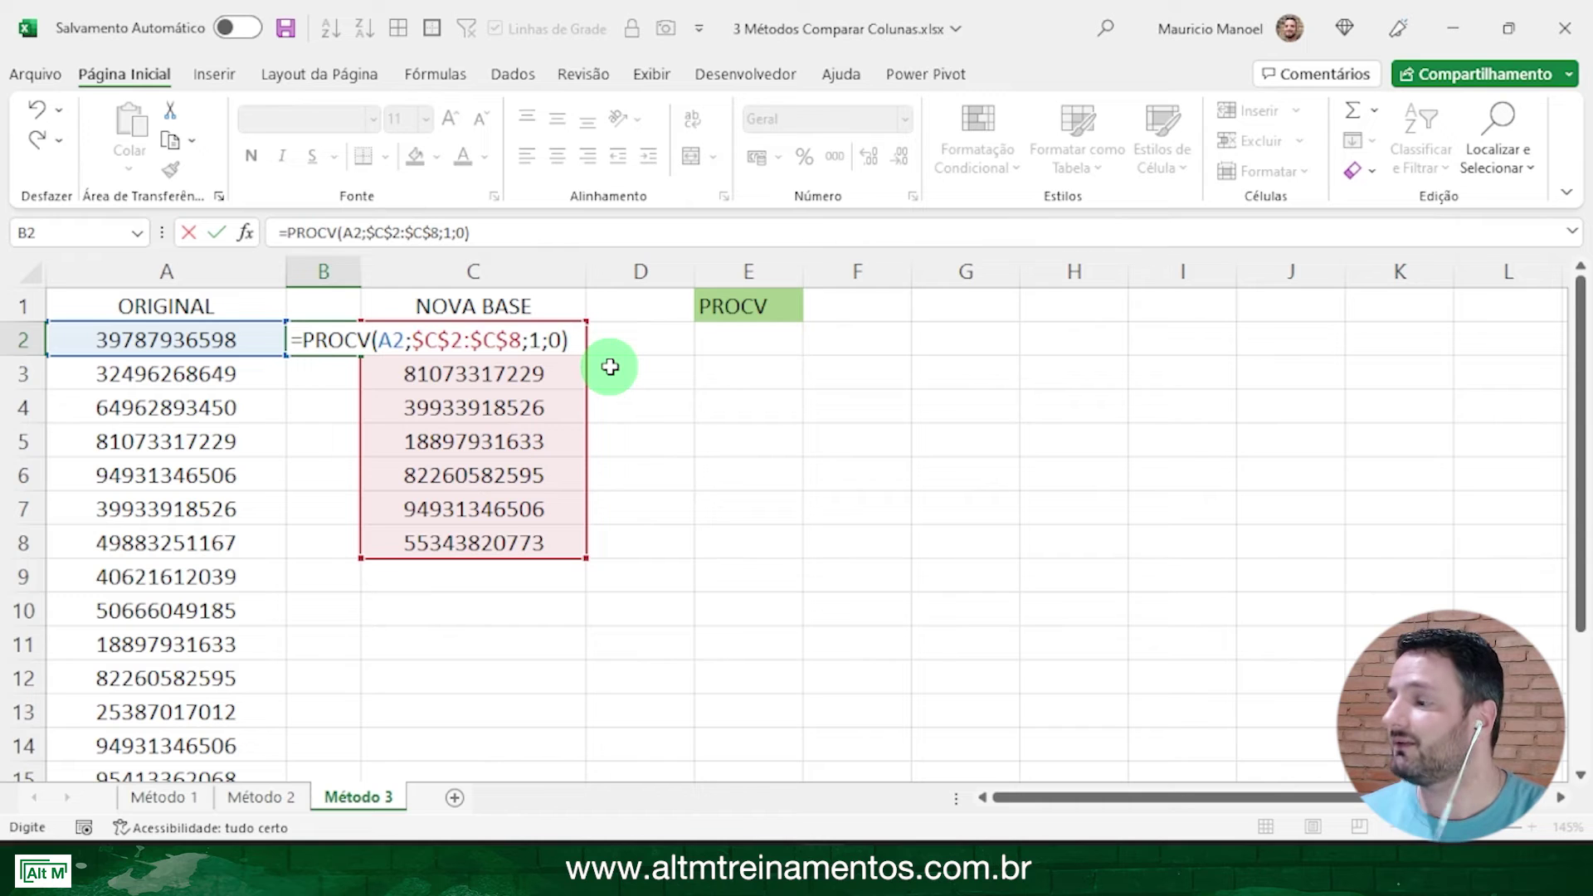
pyautogui.press('Return')
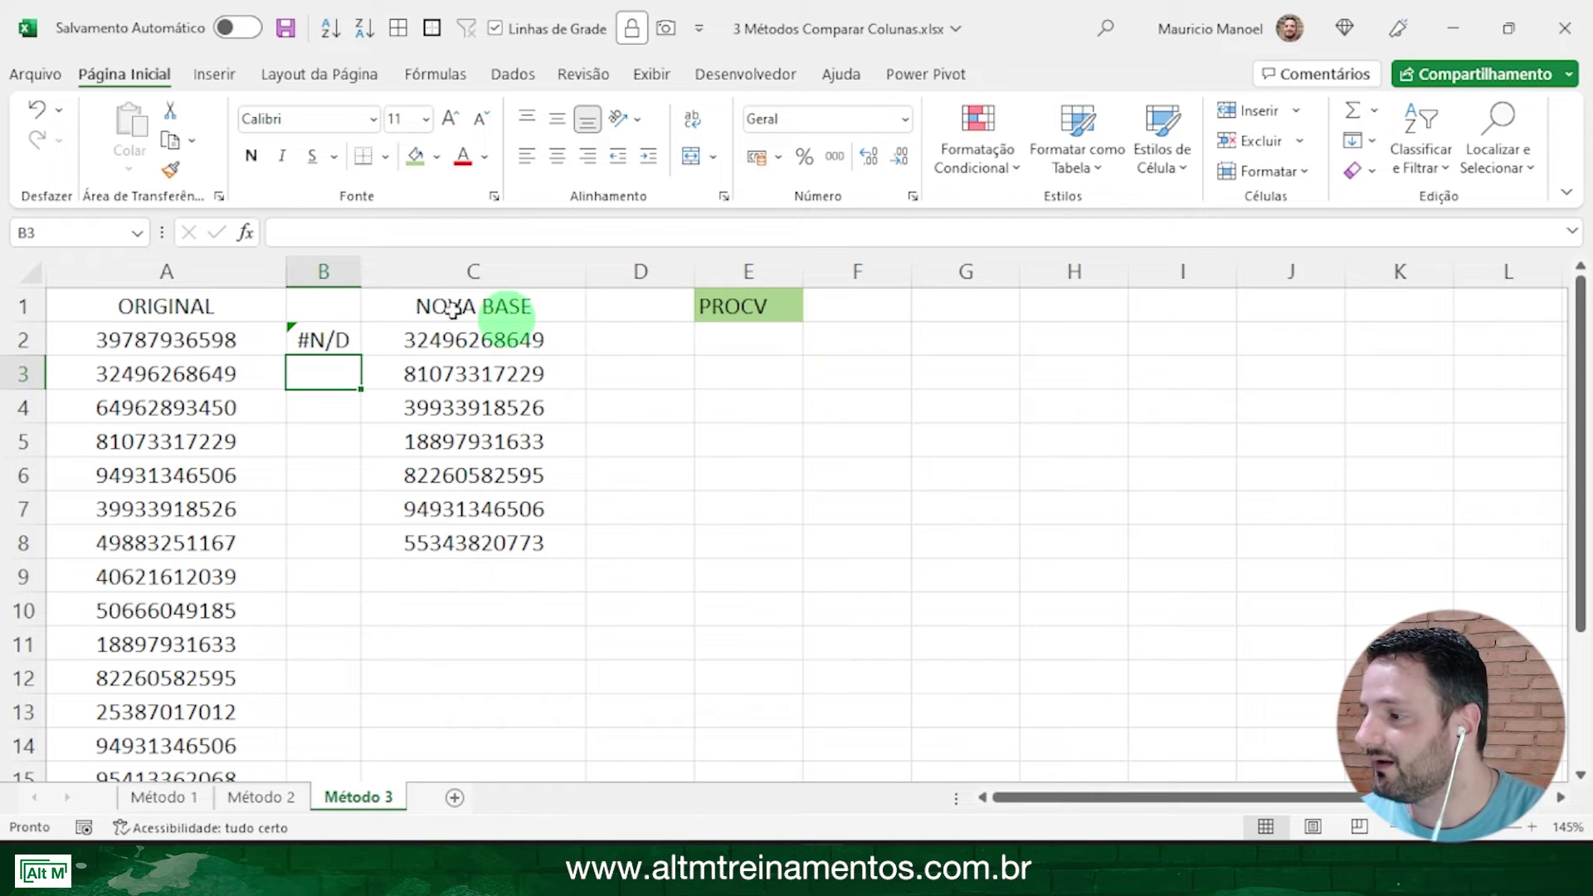
# Step: Widen column B to fit the long numbers and fill the PROCV formula from B2 down to B20
pyautogui.moveTo(360, 269); pyautogui.dragTo(487, 266)
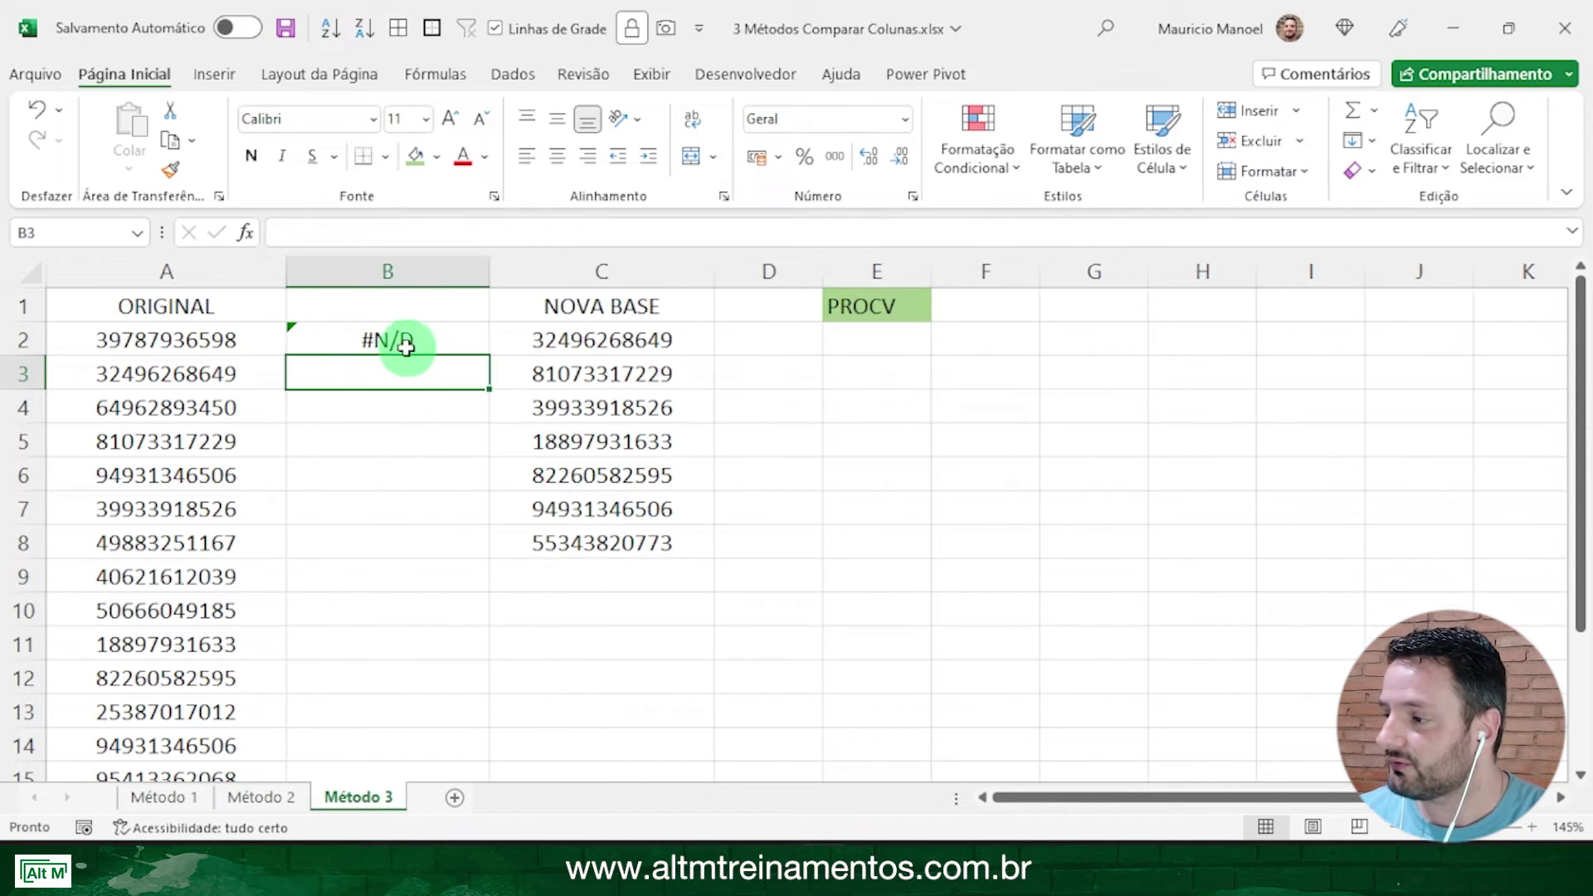
pyautogui.click(431, 342)
pyautogui.doubleClick(488, 355)
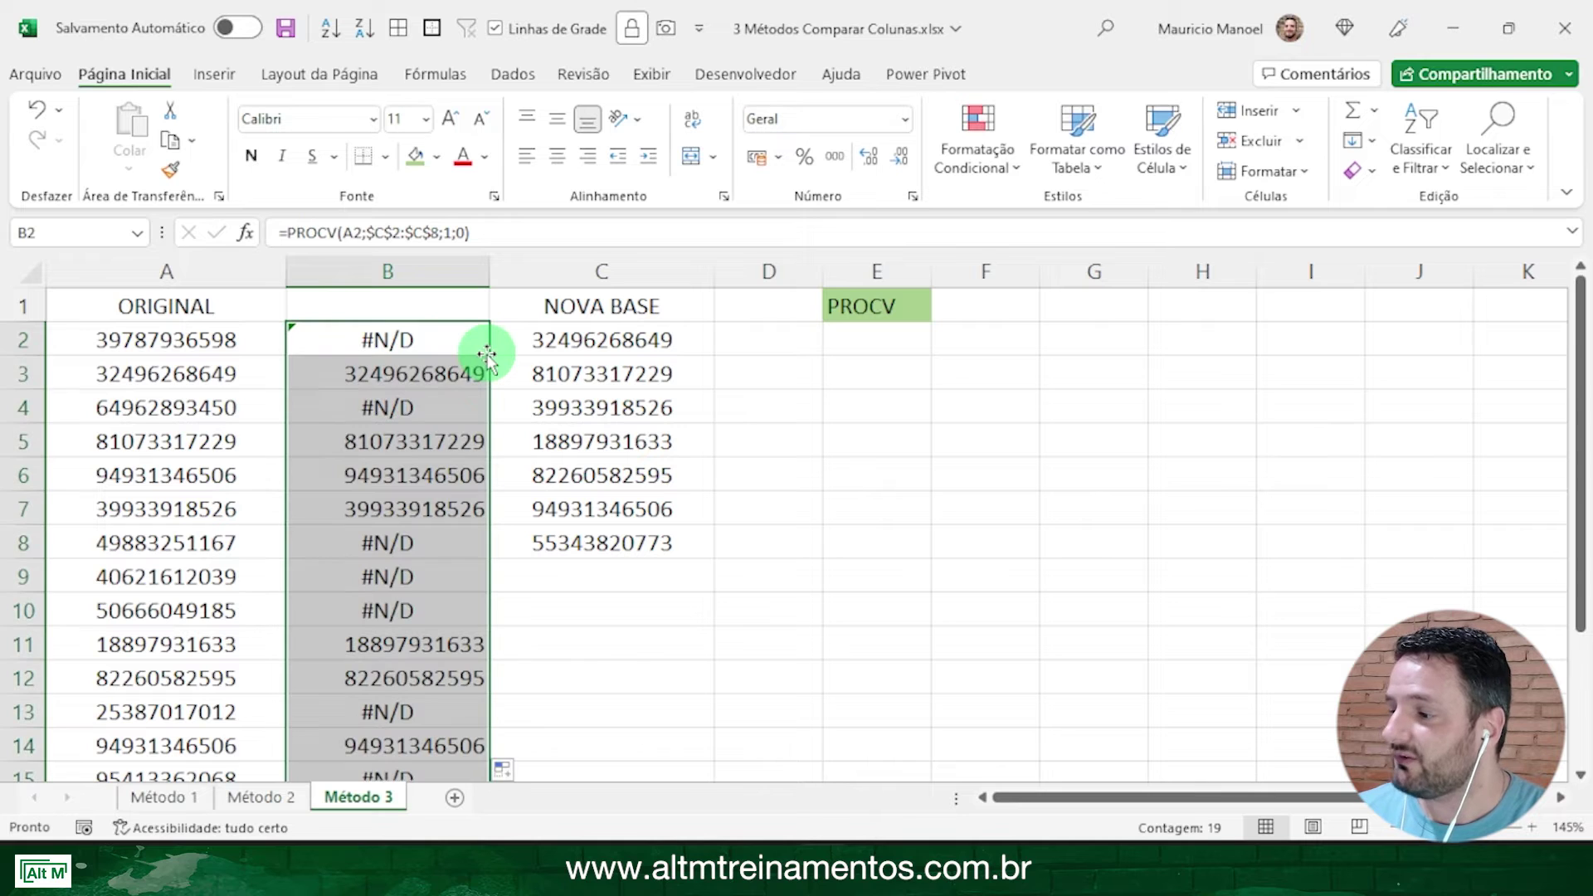
pyautogui.scroll(-1, 324, 471)
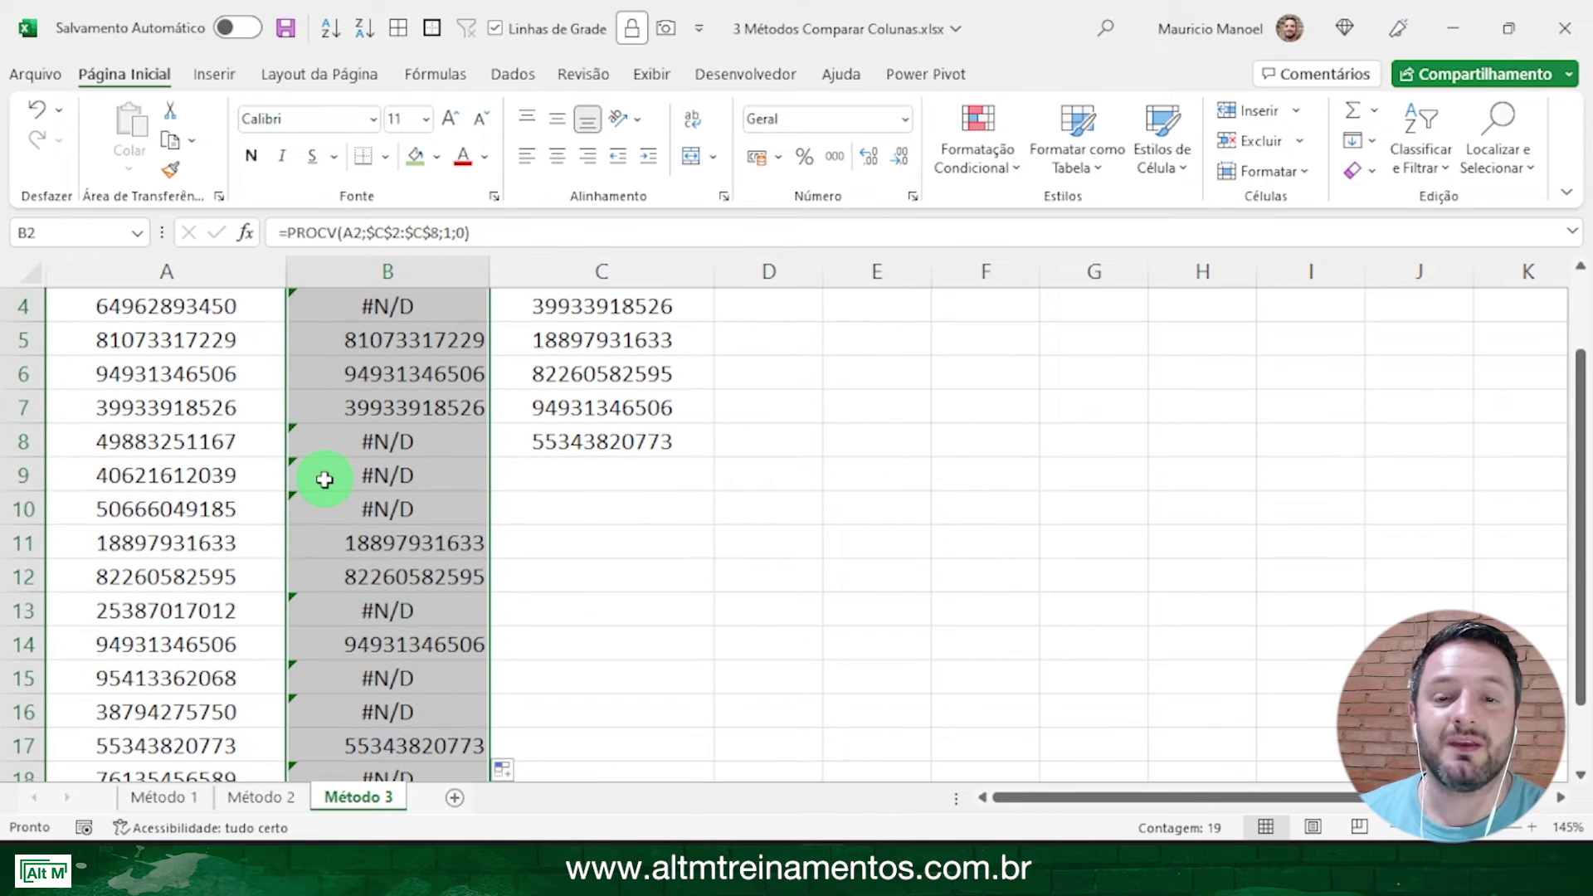
pyautogui.scroll(-3, 324, 473)
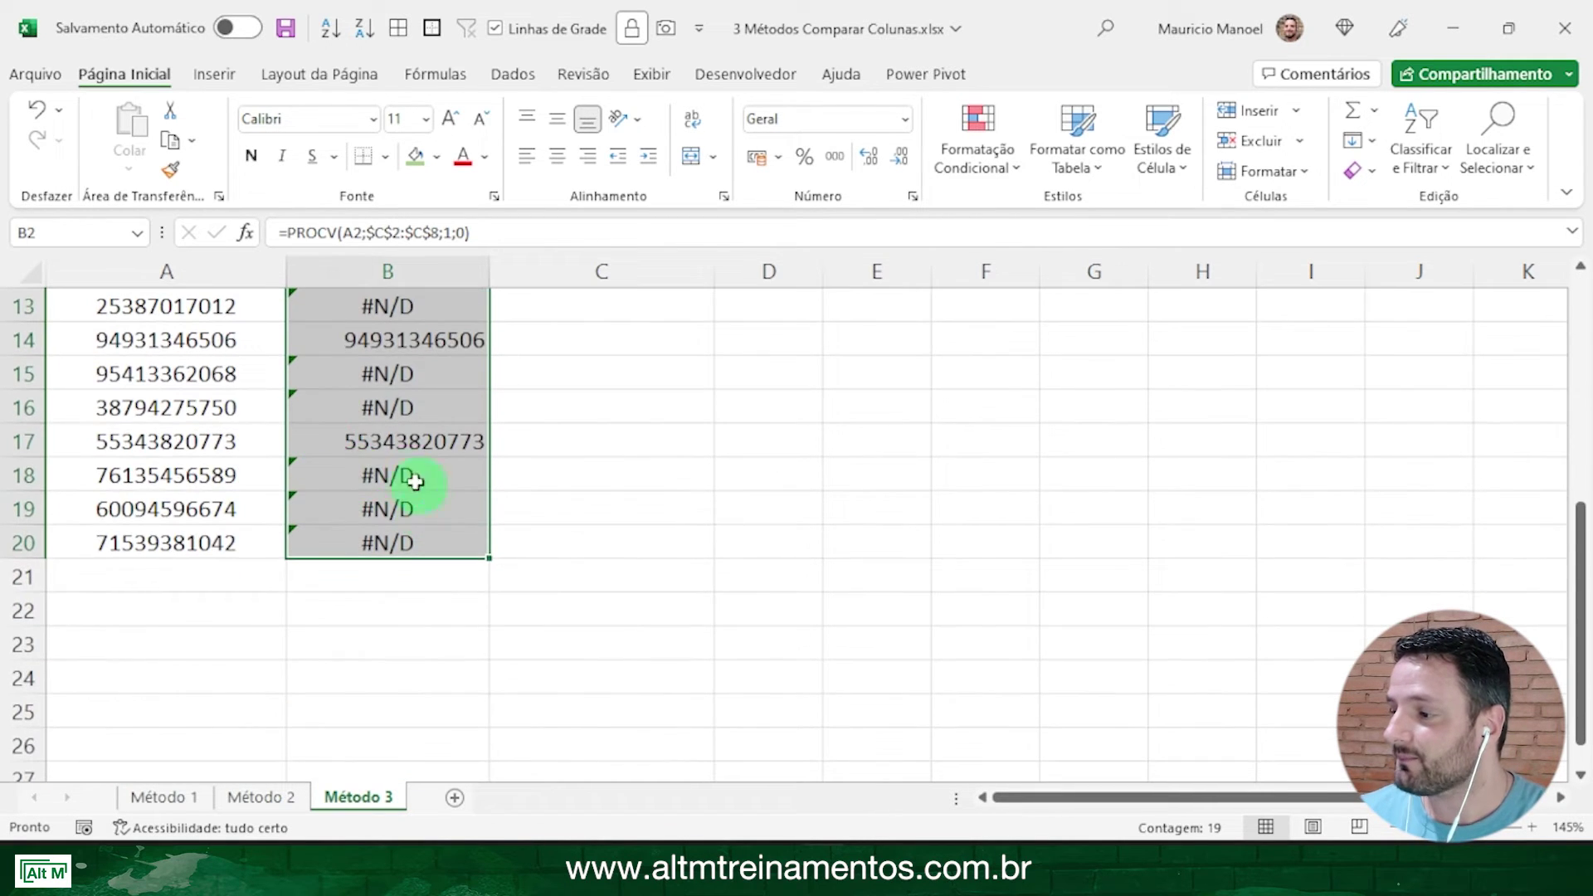
# Step: Check the PROCV result in row 17 against its ORIGINAL value and the matching entry in the NOVA BASE column
pyautogui.click(236, 436)
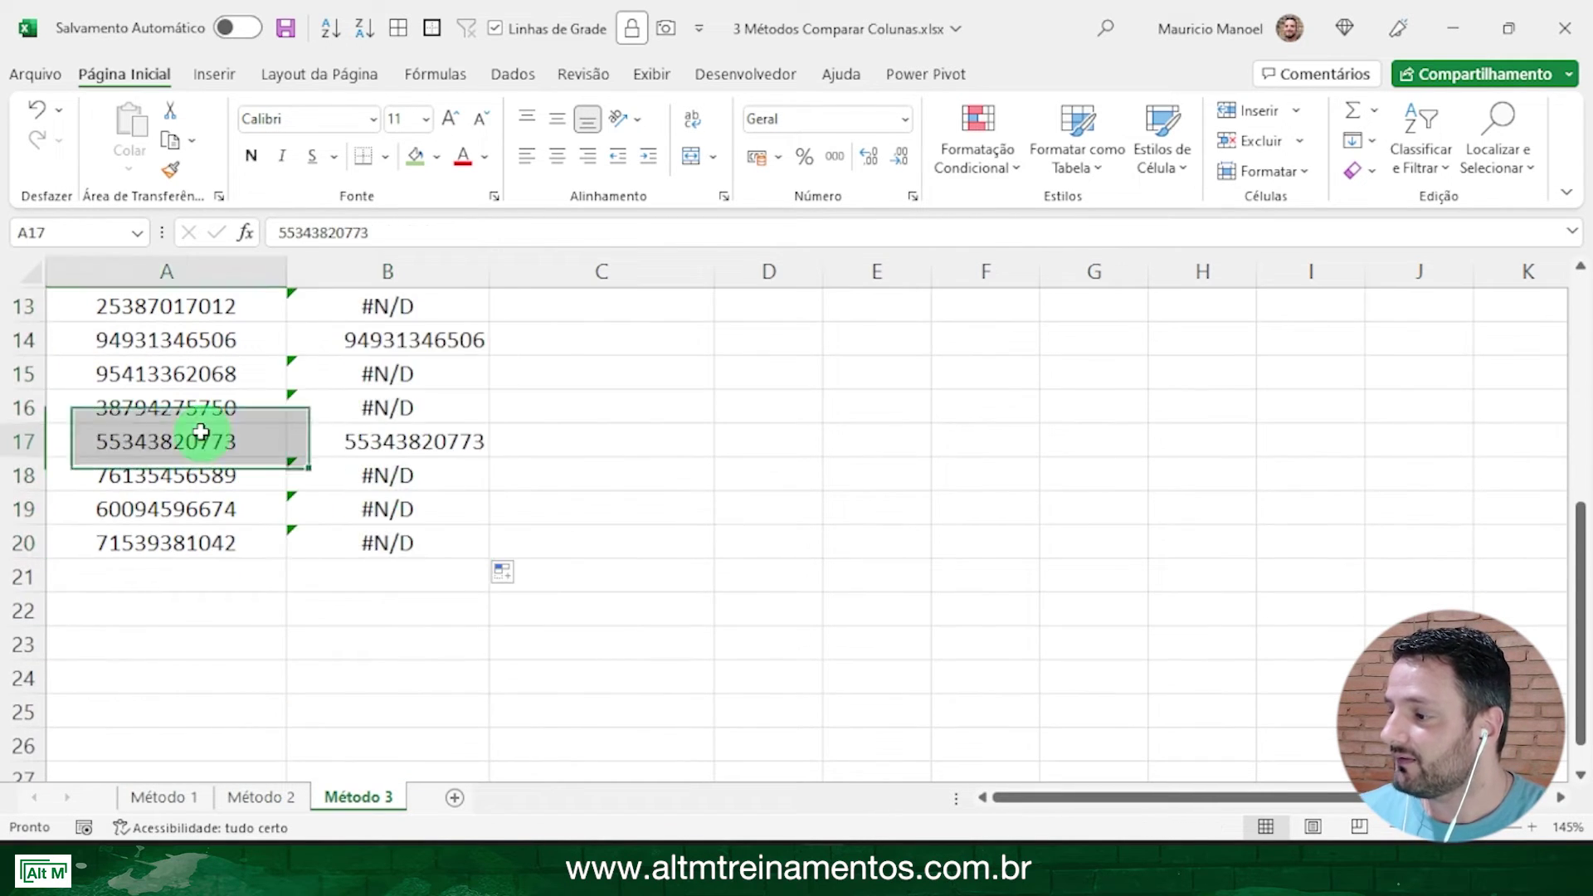
pyautogui.click(415, 437)
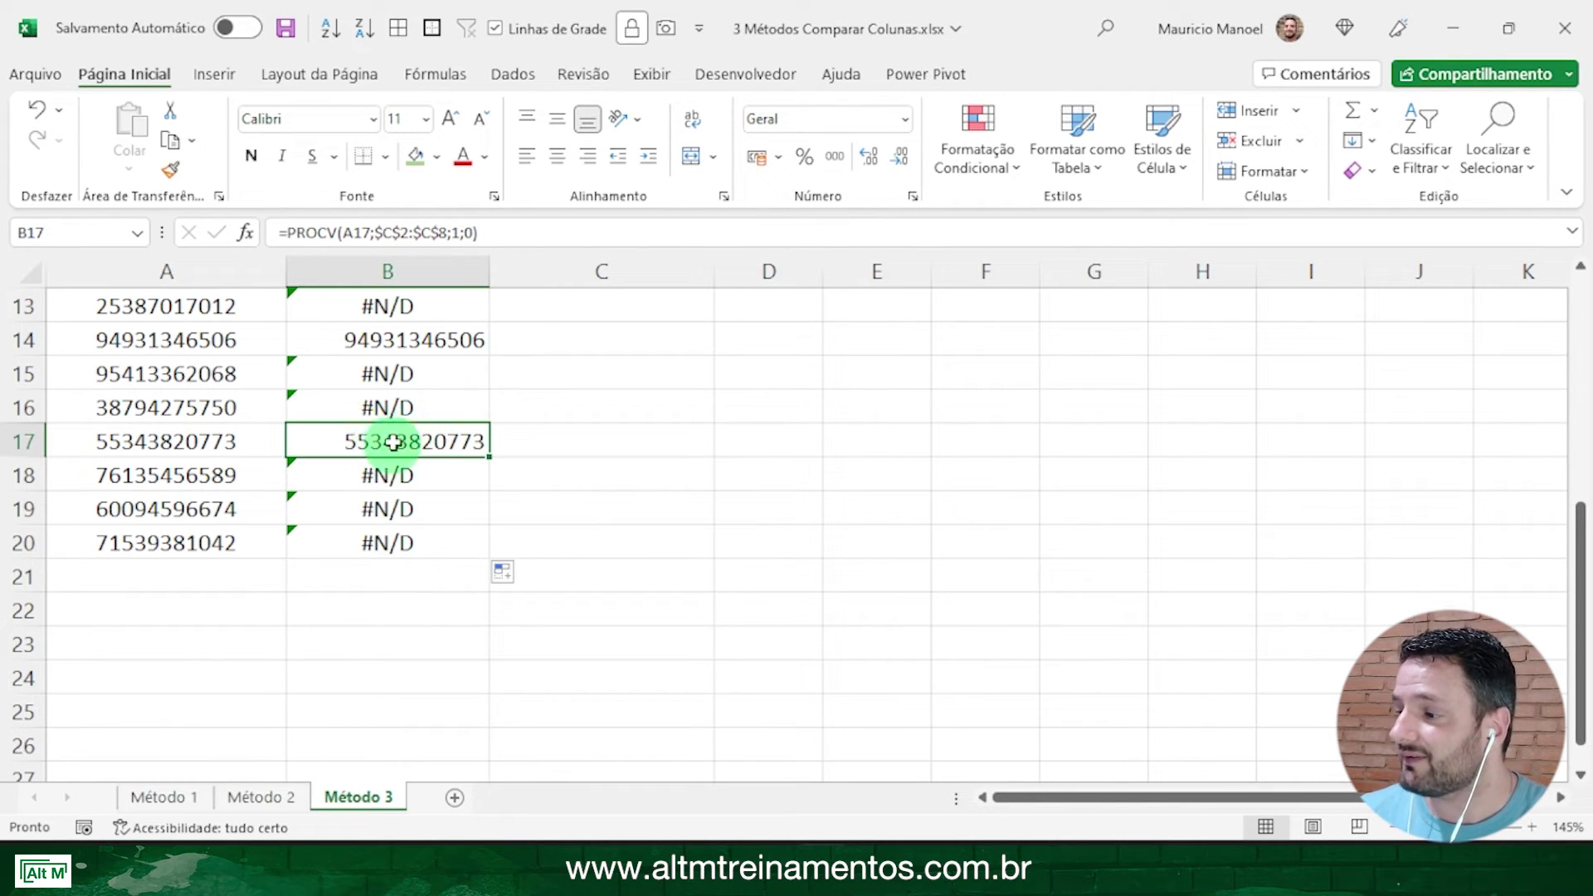
pyautogui.scroll(4, 670, 407)
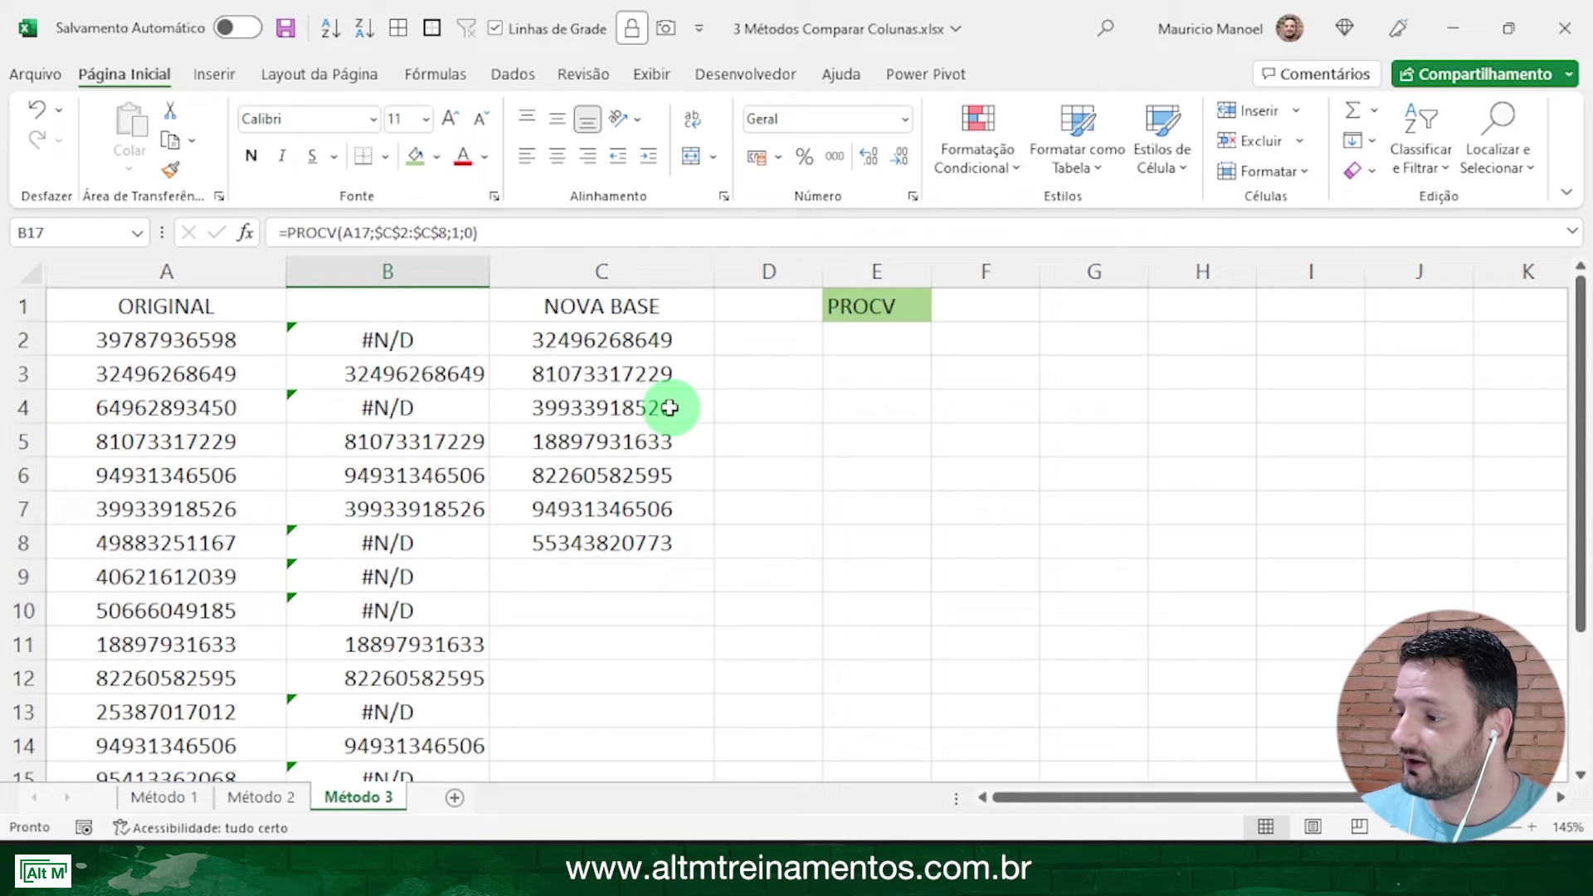
pyautogui.click(599, 538)
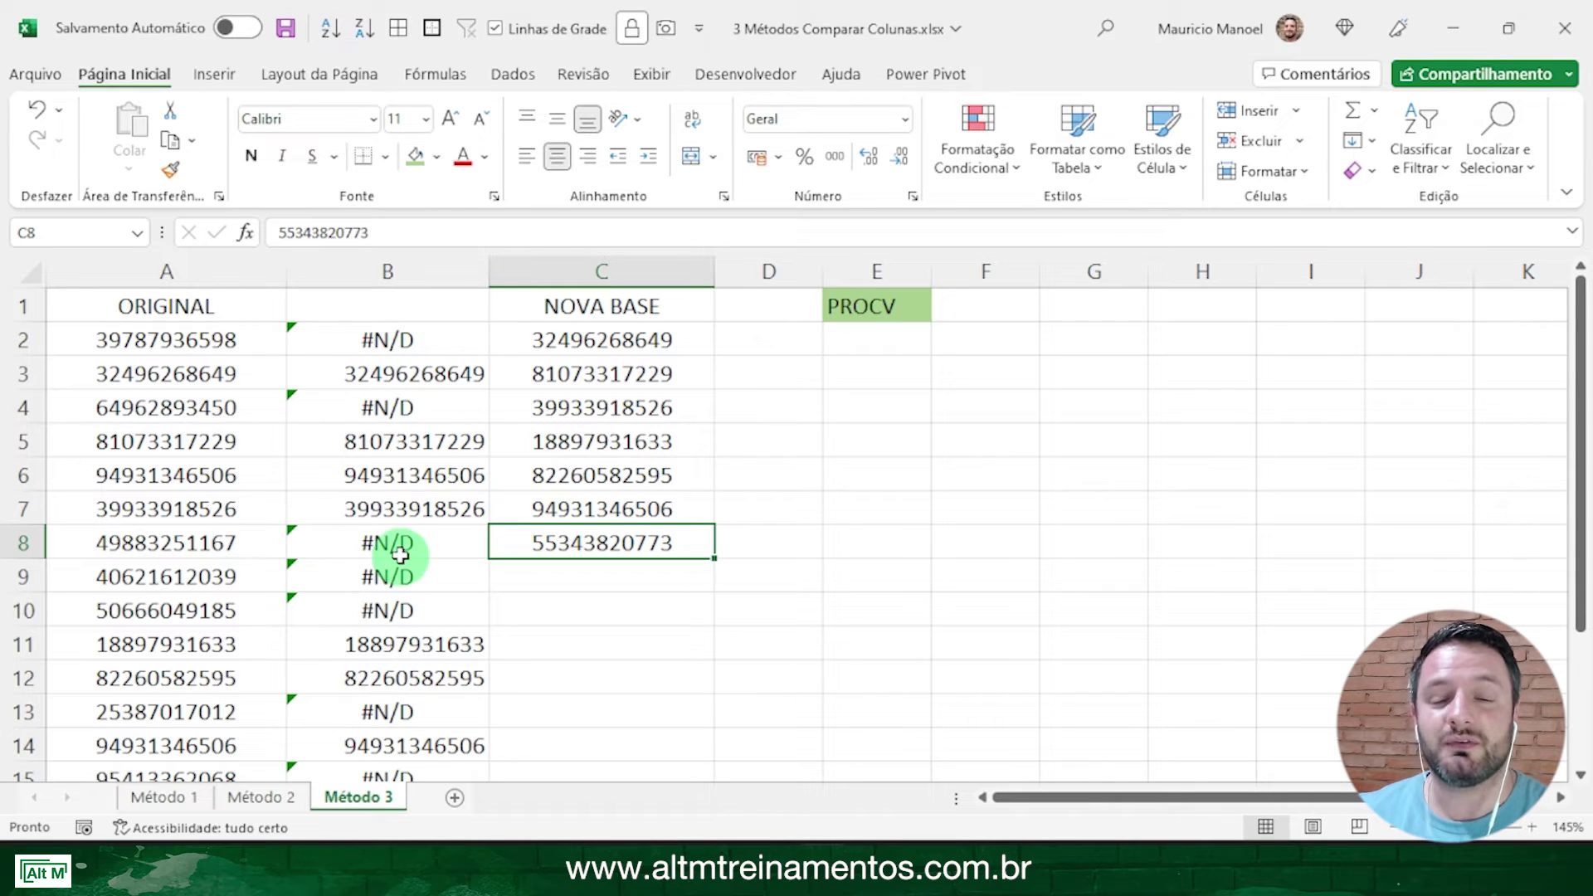
# Step: Edit the formula in B2 to nest the existing PROCV inside a SEERRO function as its value argument
pyautogui.click(355, 339)
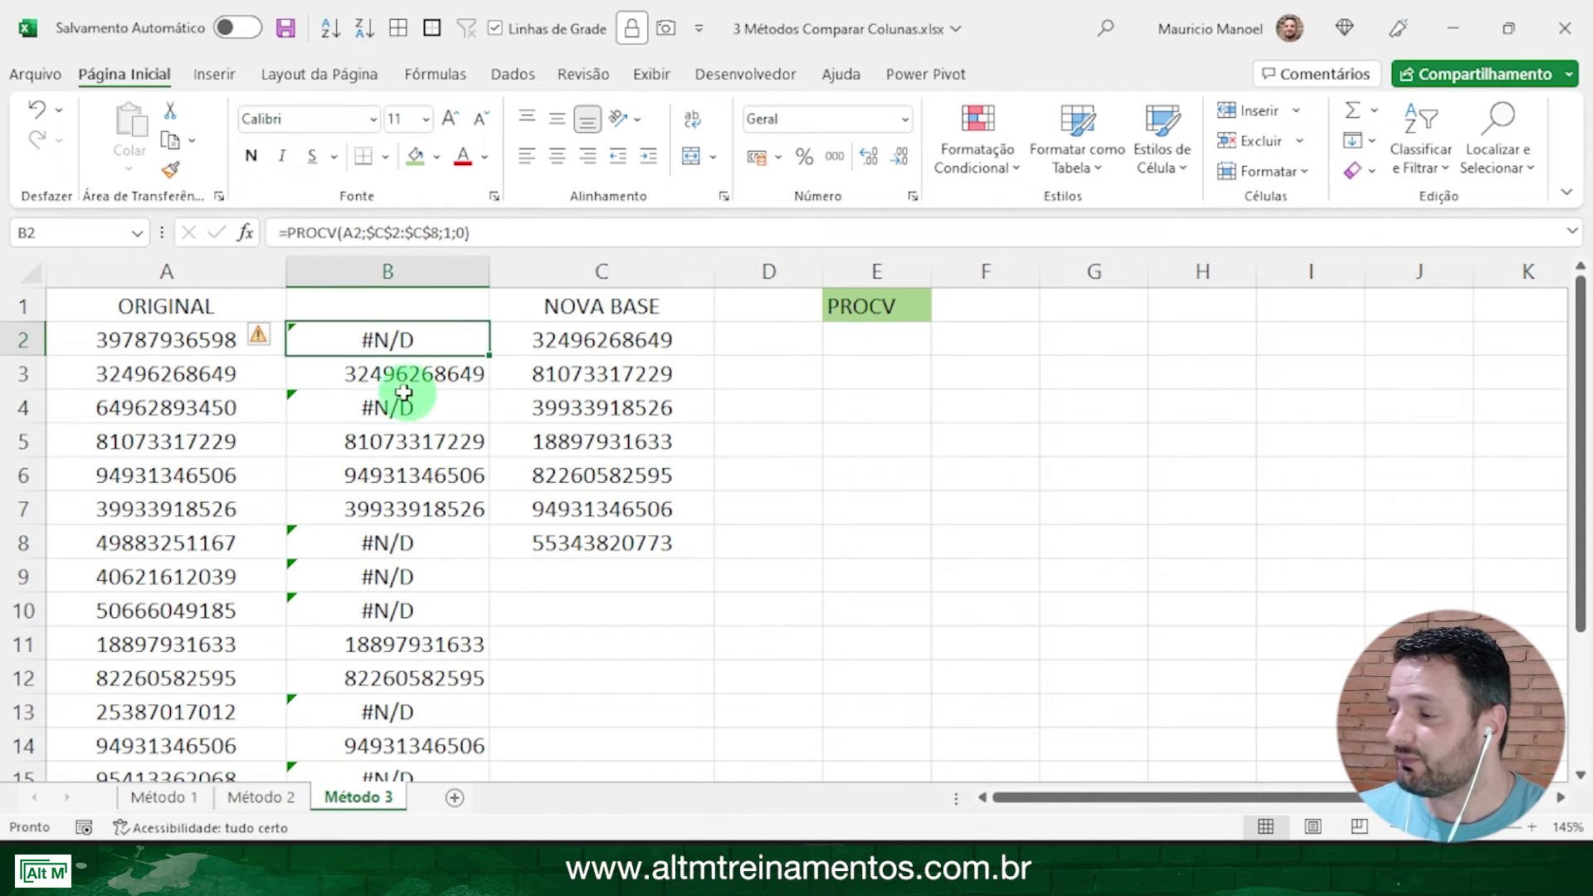
pyautogui.keyDown('ctrl'); pyautogui.scroll(4, 397, 399); pyautogui.keyUp('ctrl')
pyautogui.scroll(1, 397, 399)
pyautogui.moveTo(893, 455); pyautogui.dragTo(16, 469)
pyautogui.click(556, 373)
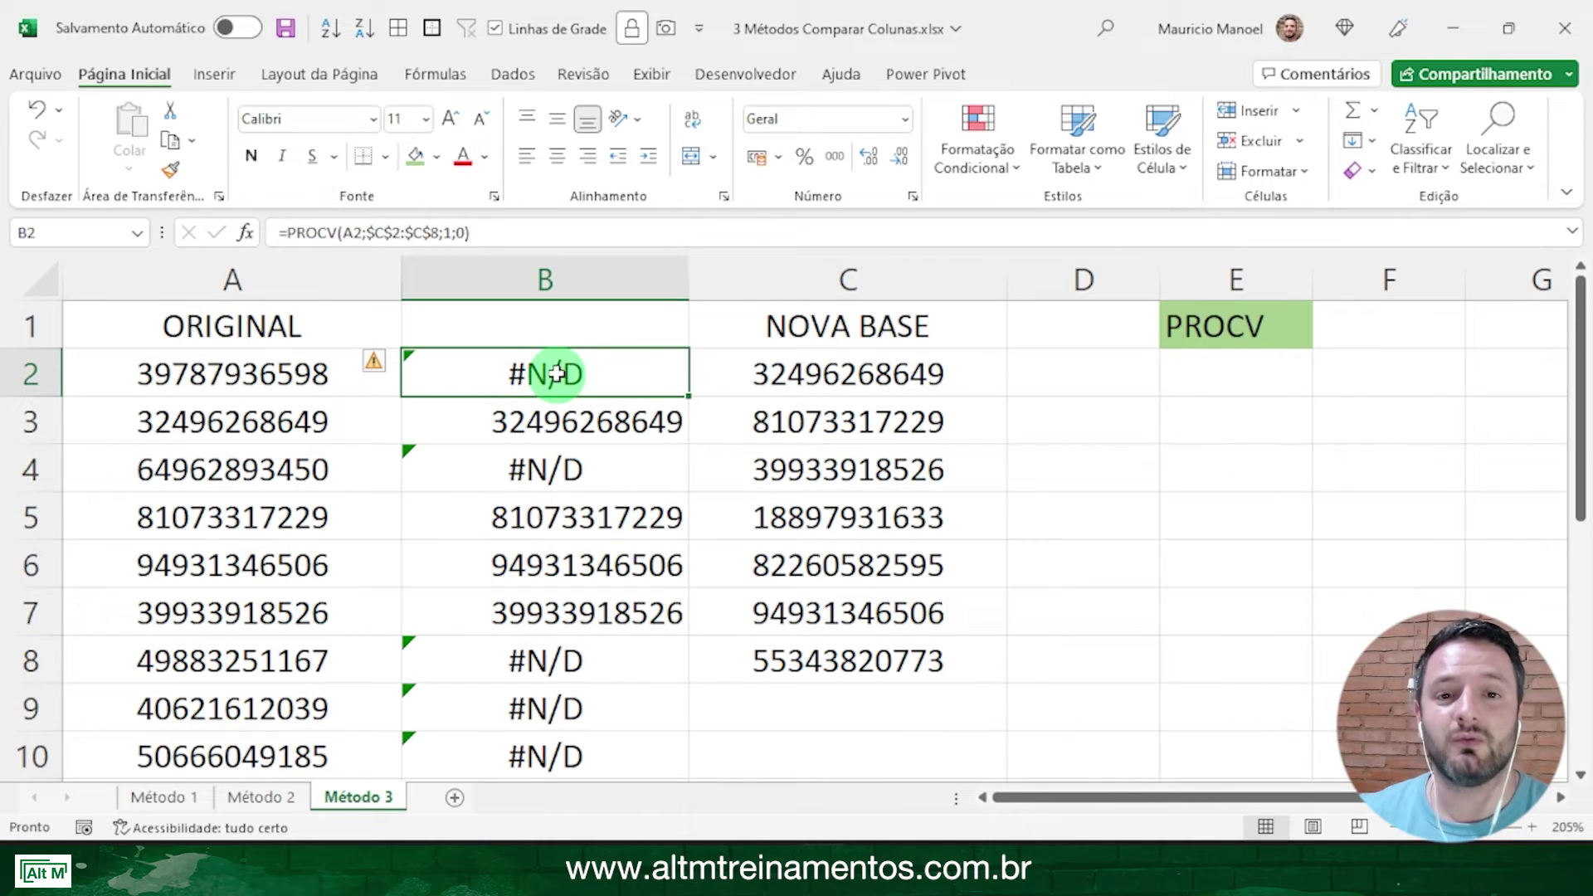
pyautogui.doubleClick(531, 373)
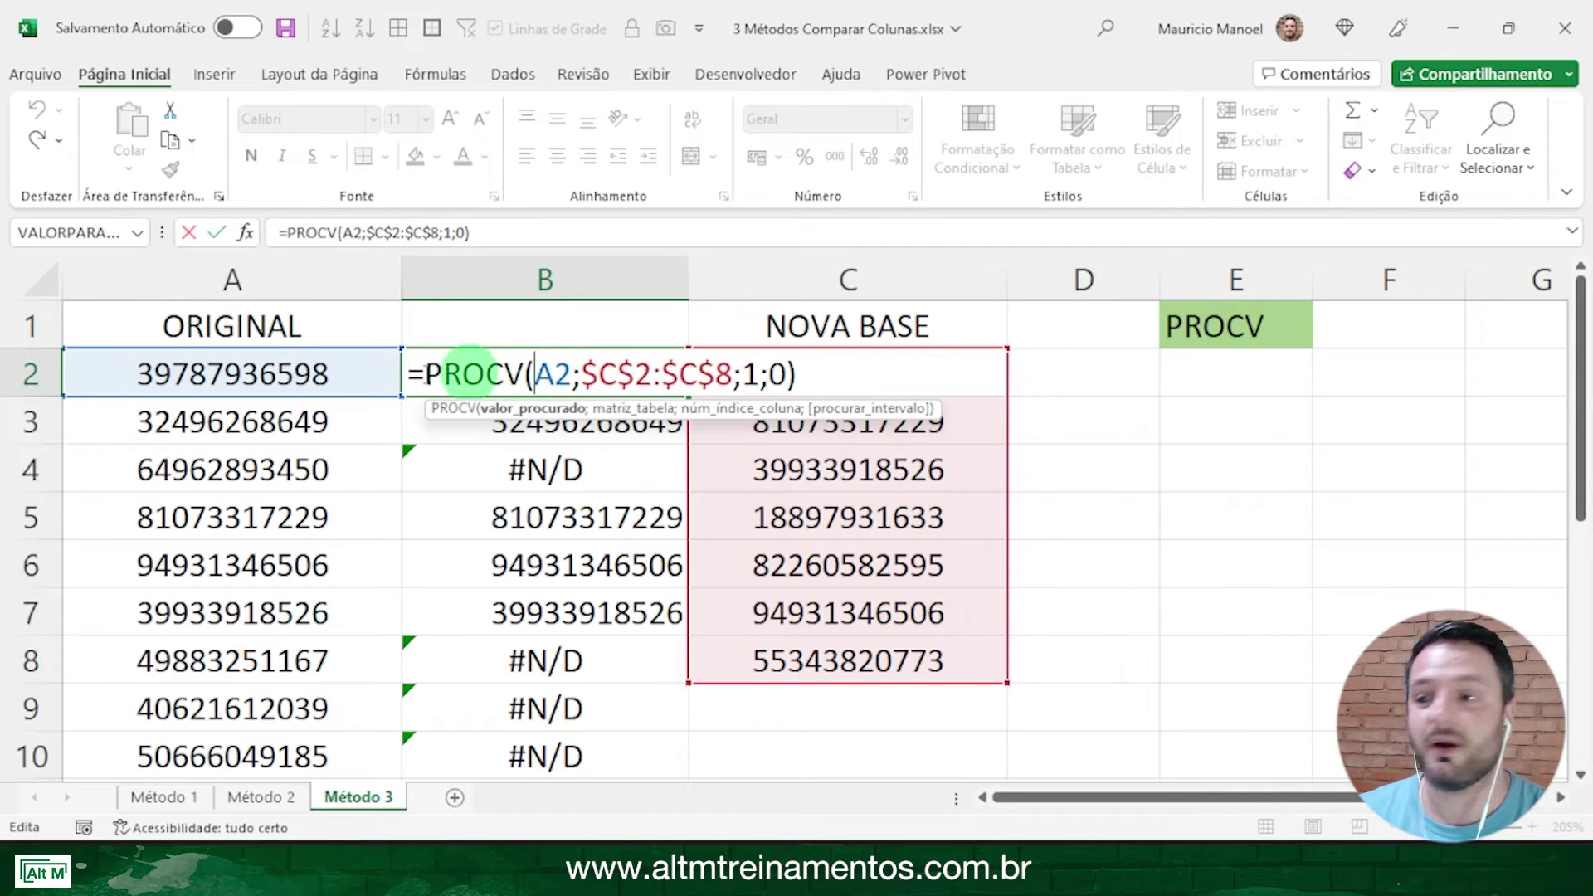
pyautogui.click(423, 373)
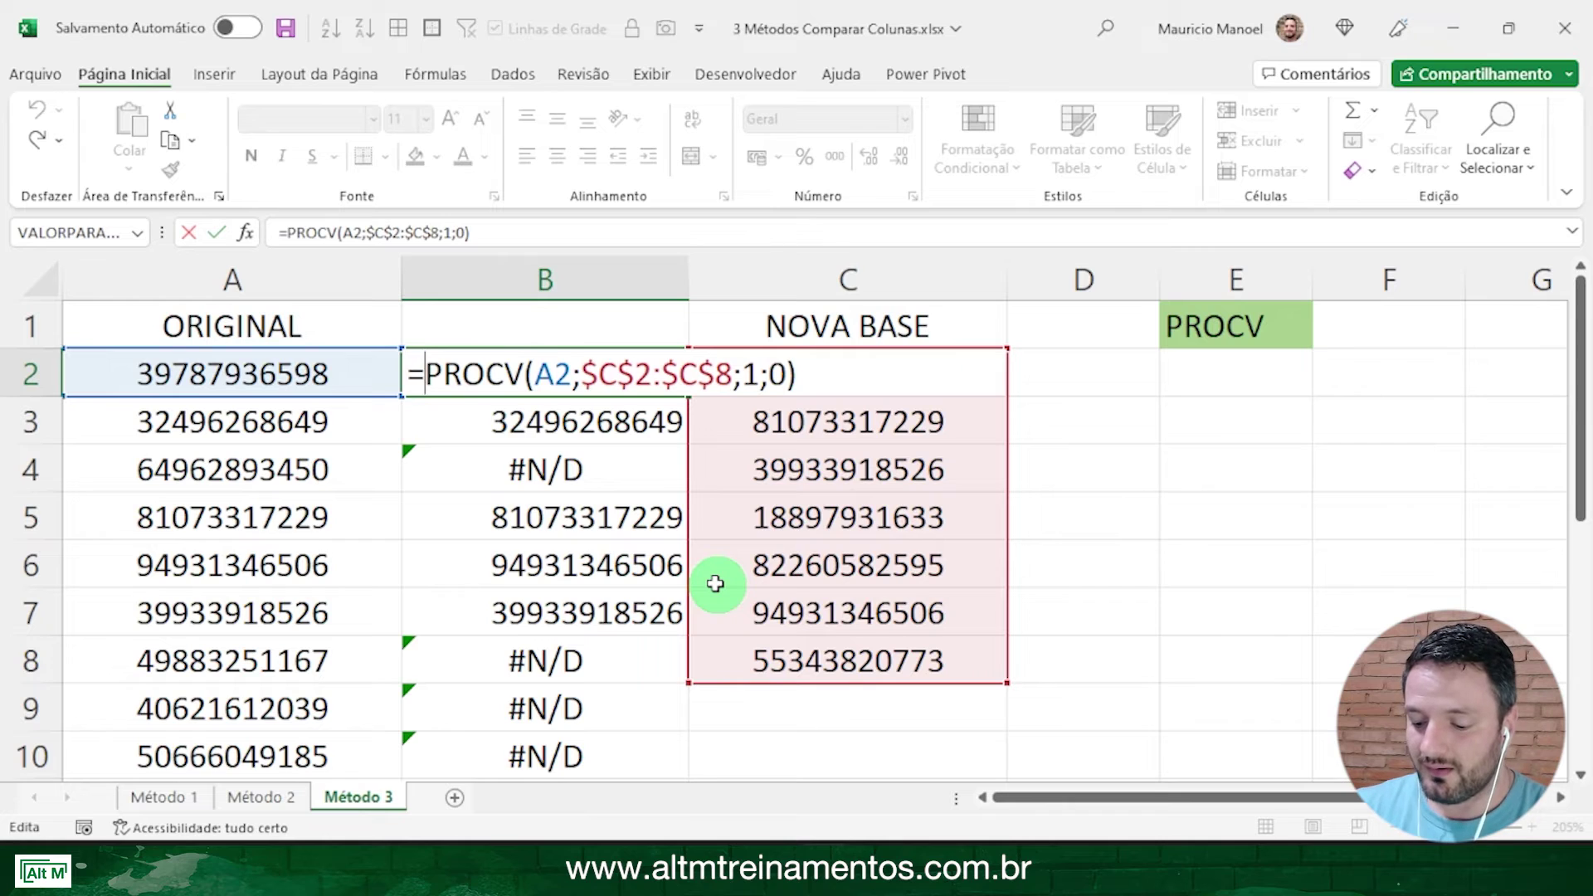
pyautogui.write('SEER')
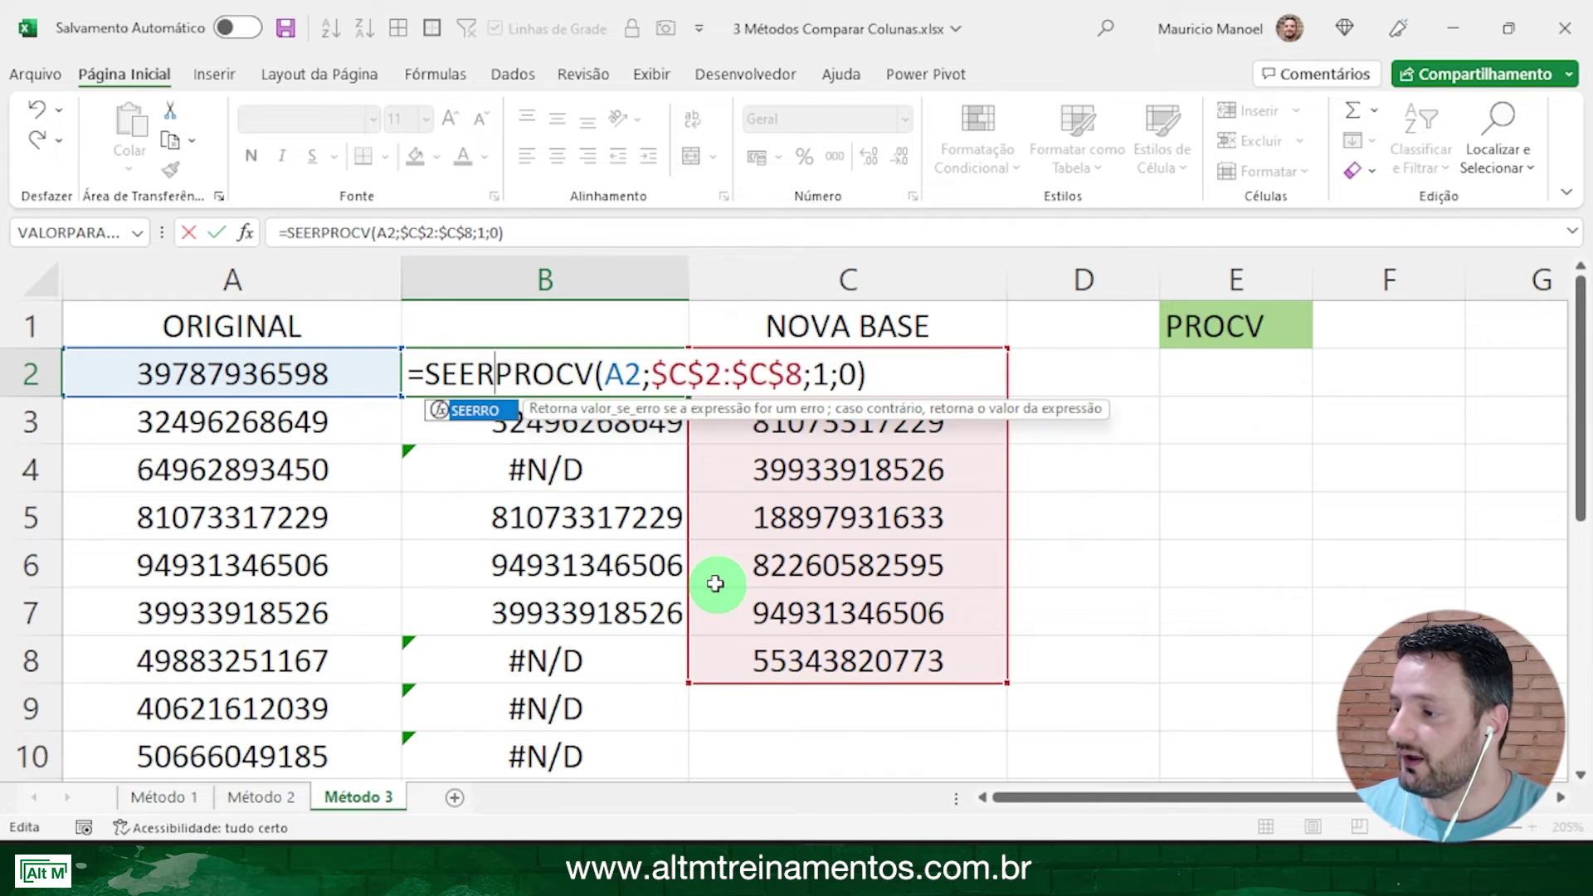
pyautogui.press('Tab')
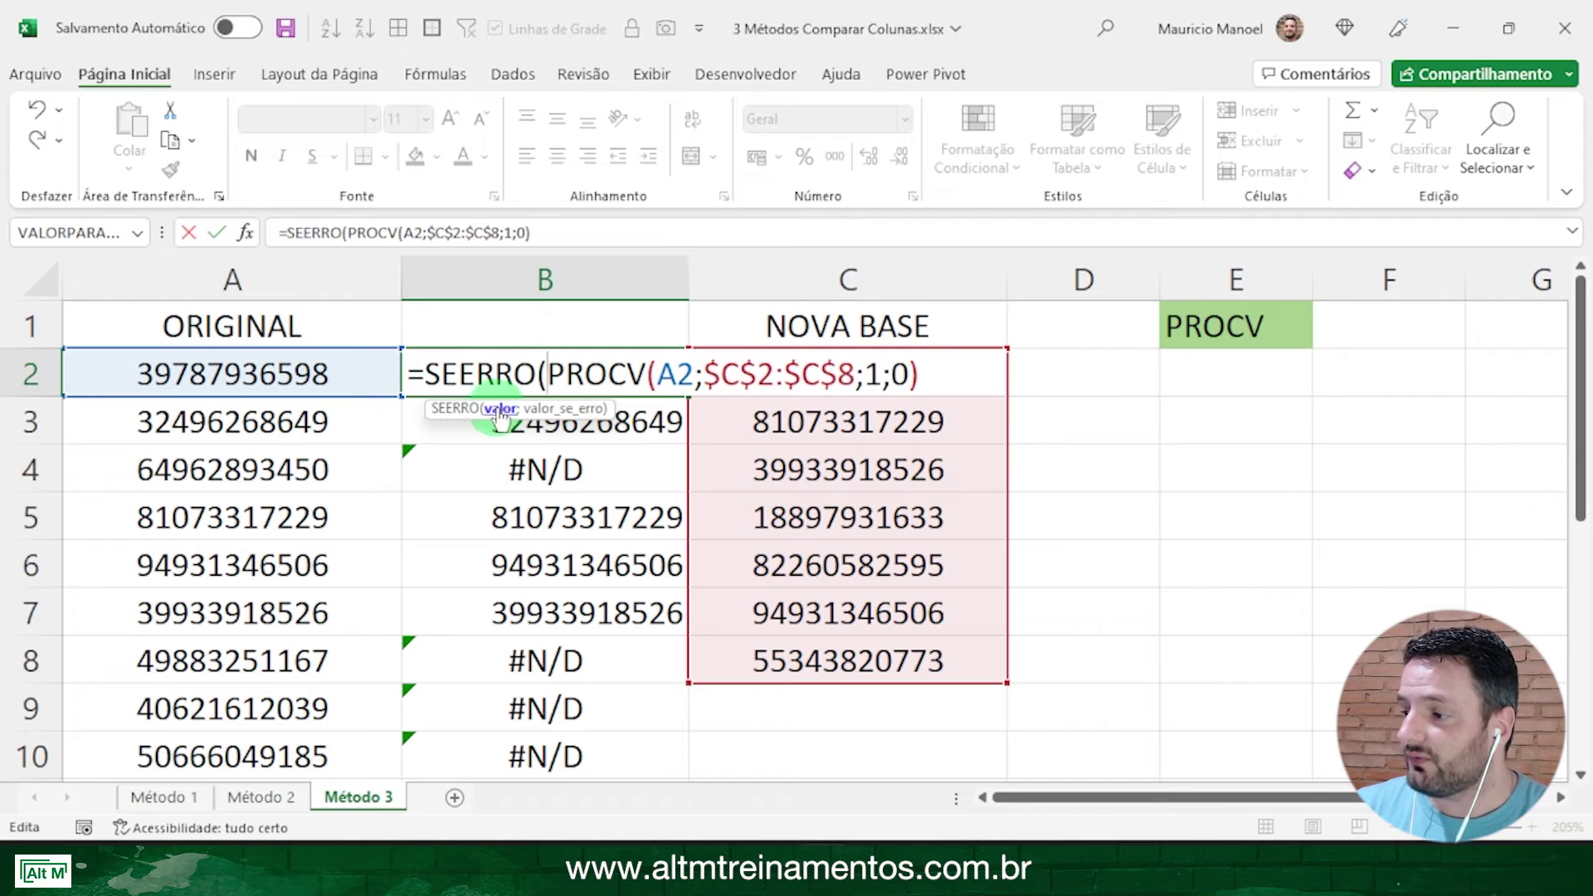
# Step: After the nested PROCV in B2, begin SEERRO's error-value argument with a semicolon and an opening quotation mark
pyautogui.moveTo(541, 374); pyautogui.dragTo(931, 365)
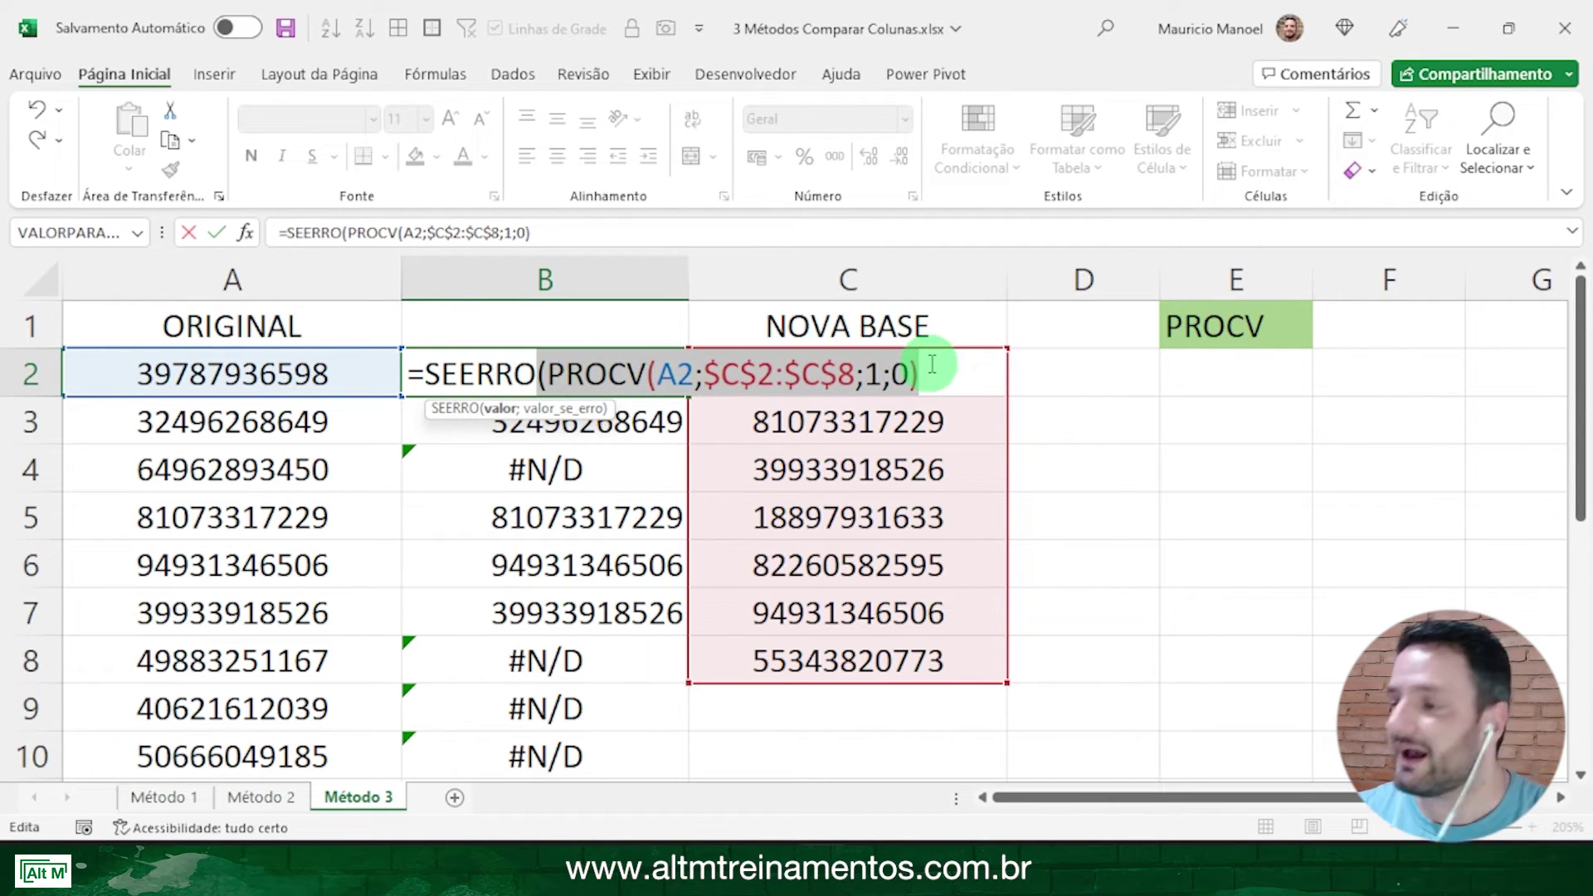
pyautogui.click(936, 367)
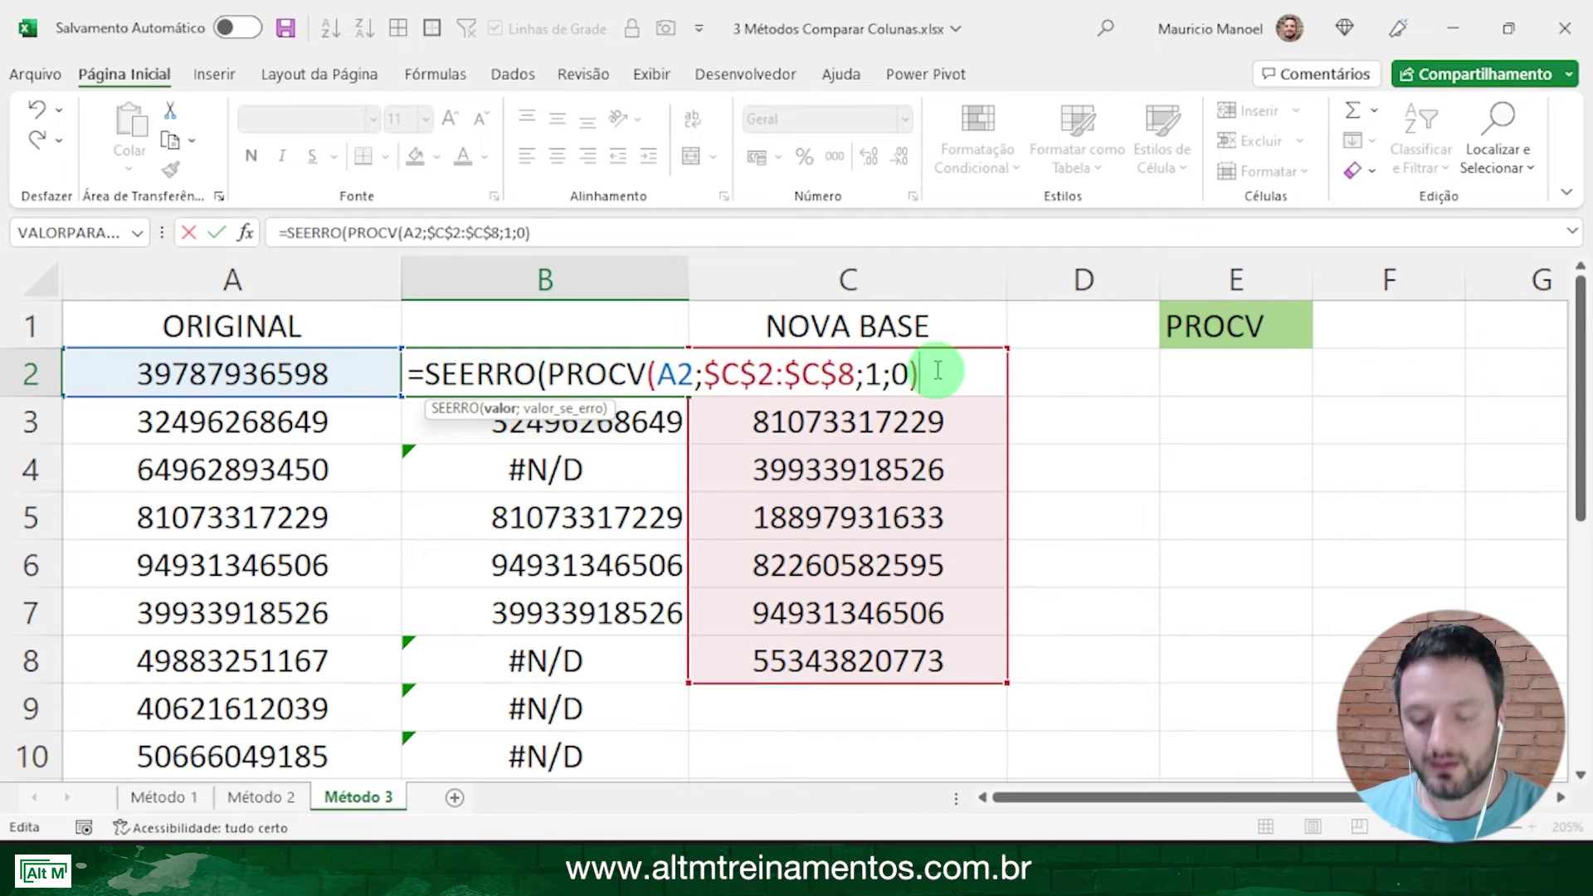
pyautogui.write(';')
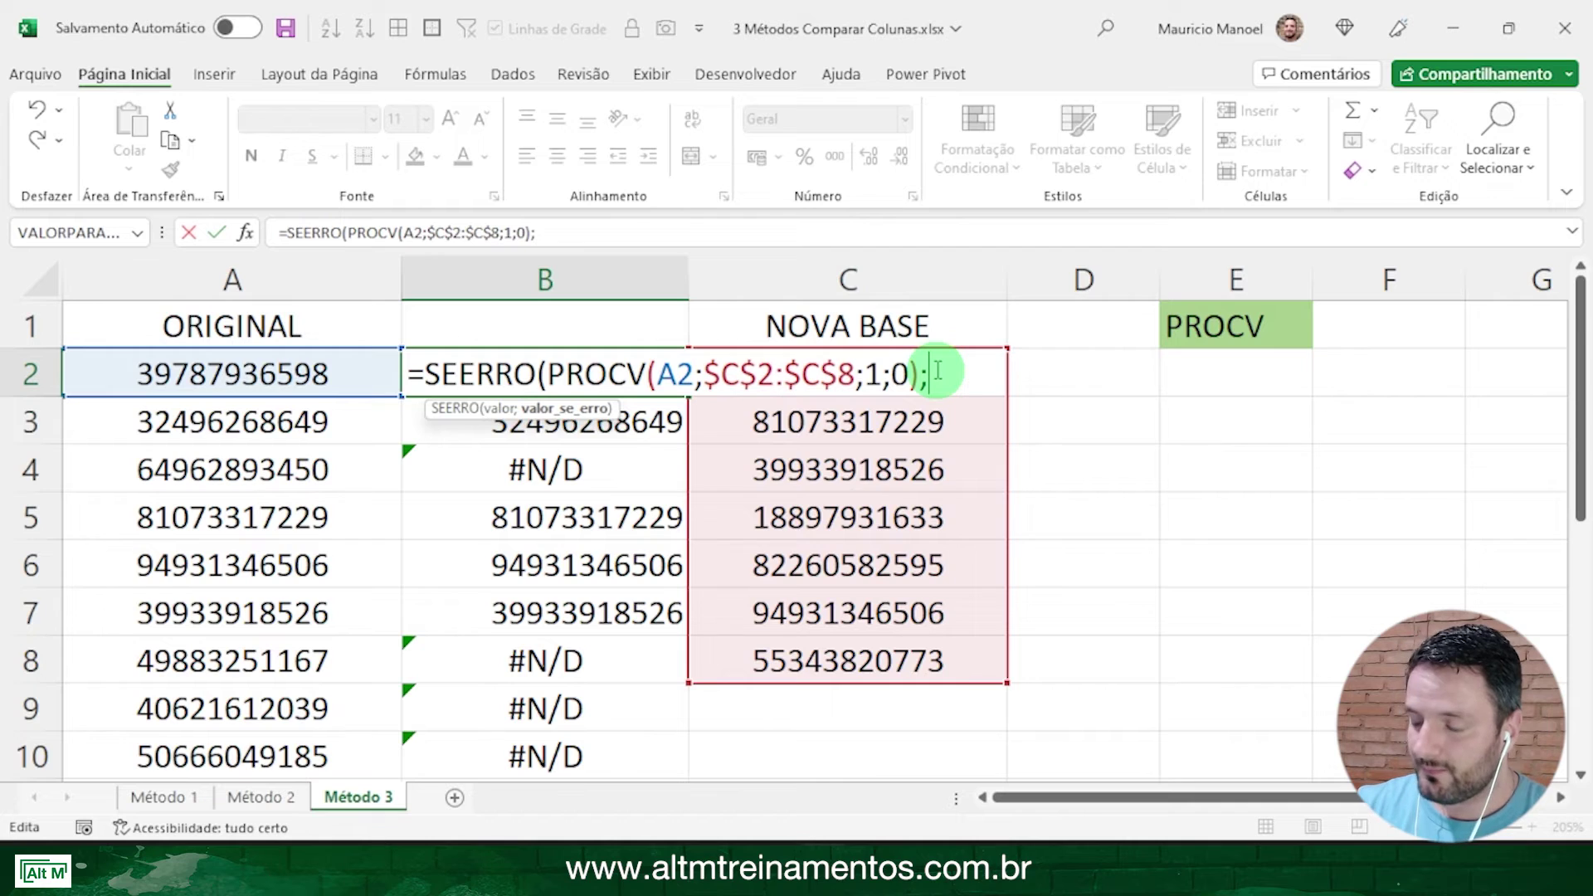
pyautogui.write('"')
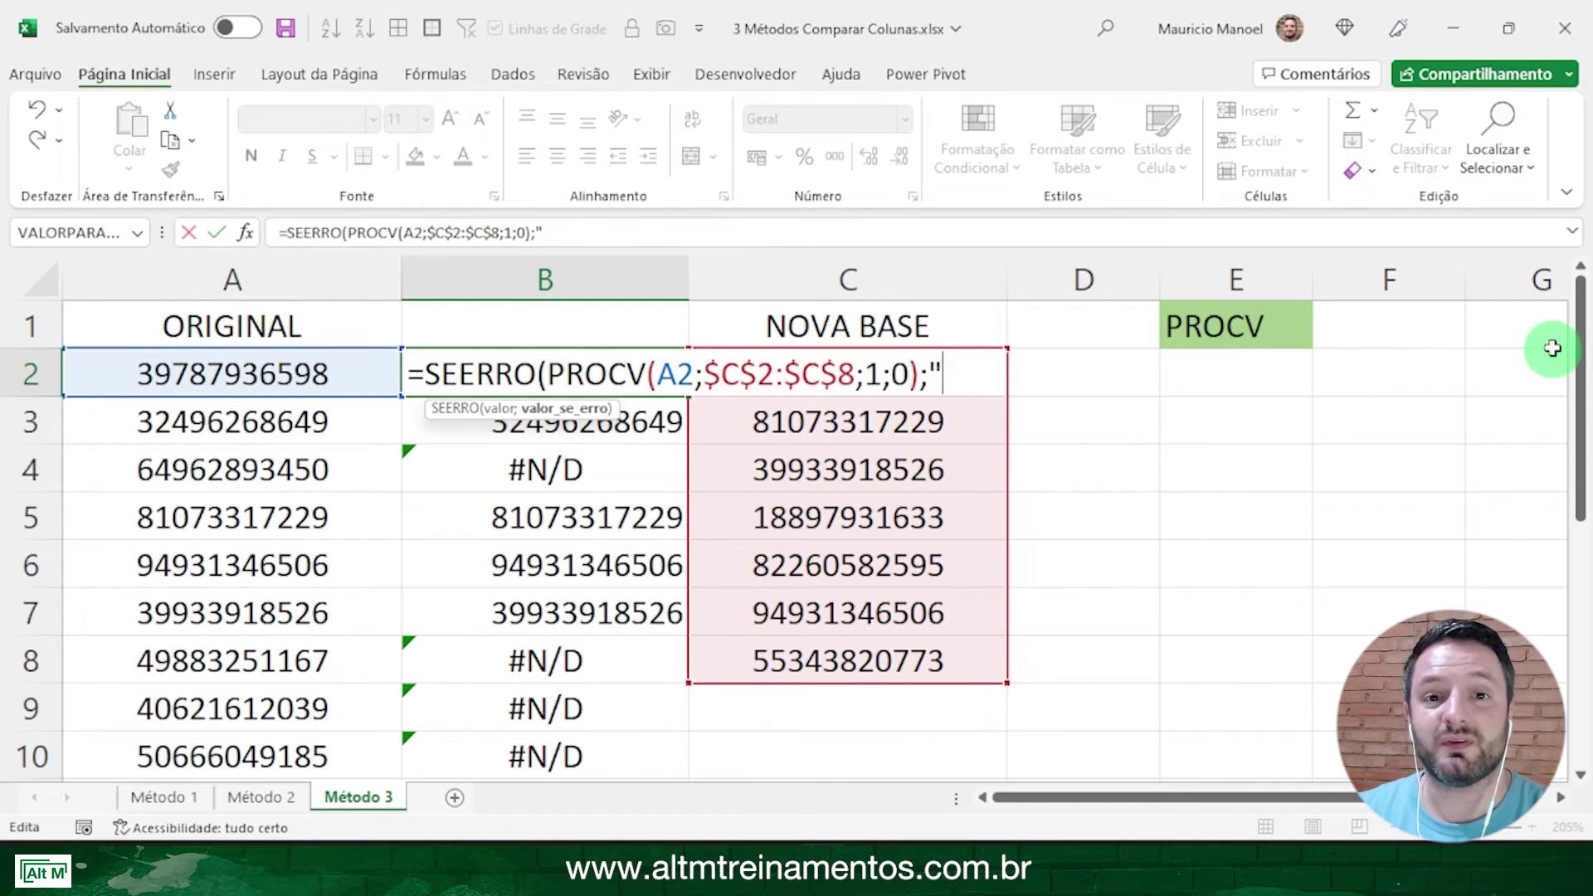
pyautogui.write('c')
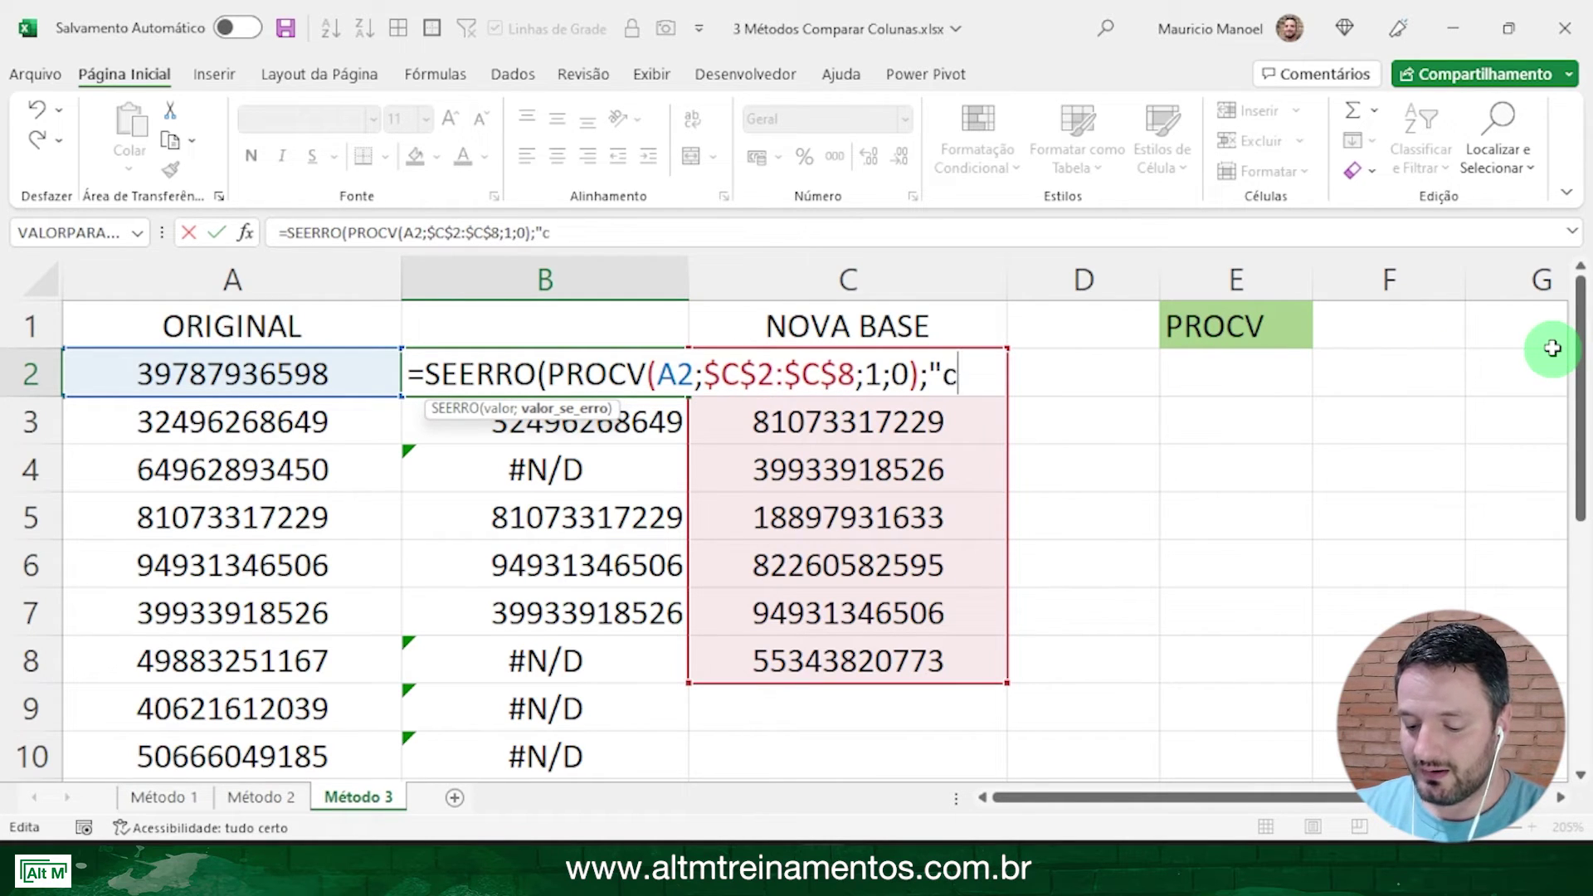
pyautogui.press('BackSpace')
pyautogui.write('vaLOR N')
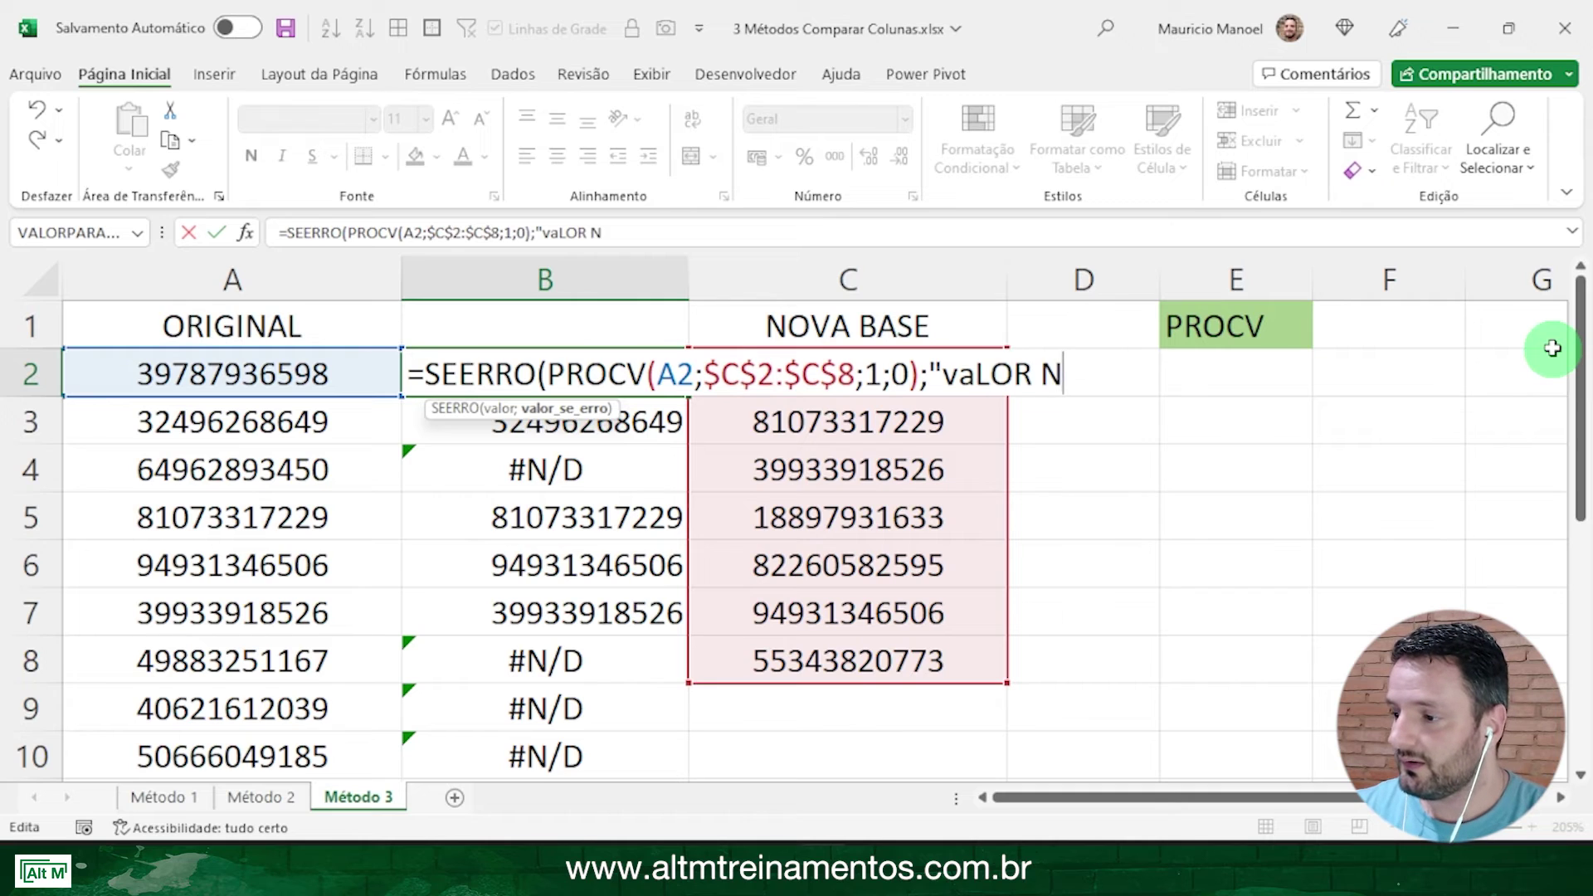
pyautogui.press('BackSpace')
pyautogui.press('BackSpace')
pyautogui.press('BackSpace')
pyautogui.press('BackSpace')
pyautogui.press('BackSpace')
pyautogui.press('BackSpace')
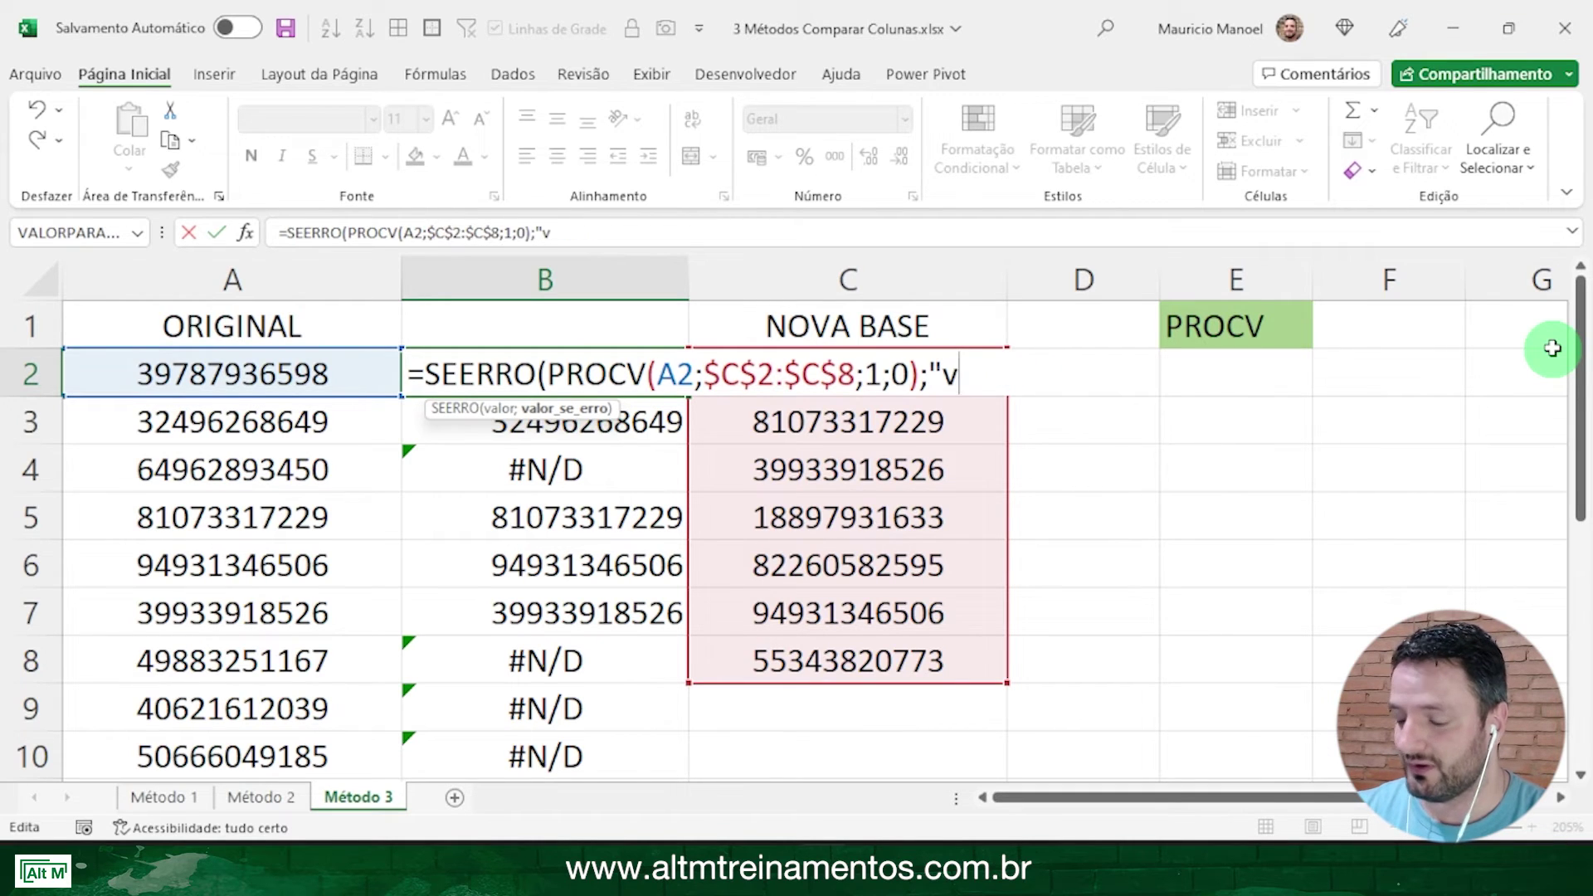
pyautogui.press('BackSpace')
# Step: Enter "Valor não encontrado na nova base" as SEERRO's error text in B2 and close the function's parenthesis
pyautogui.write('Valor nã')
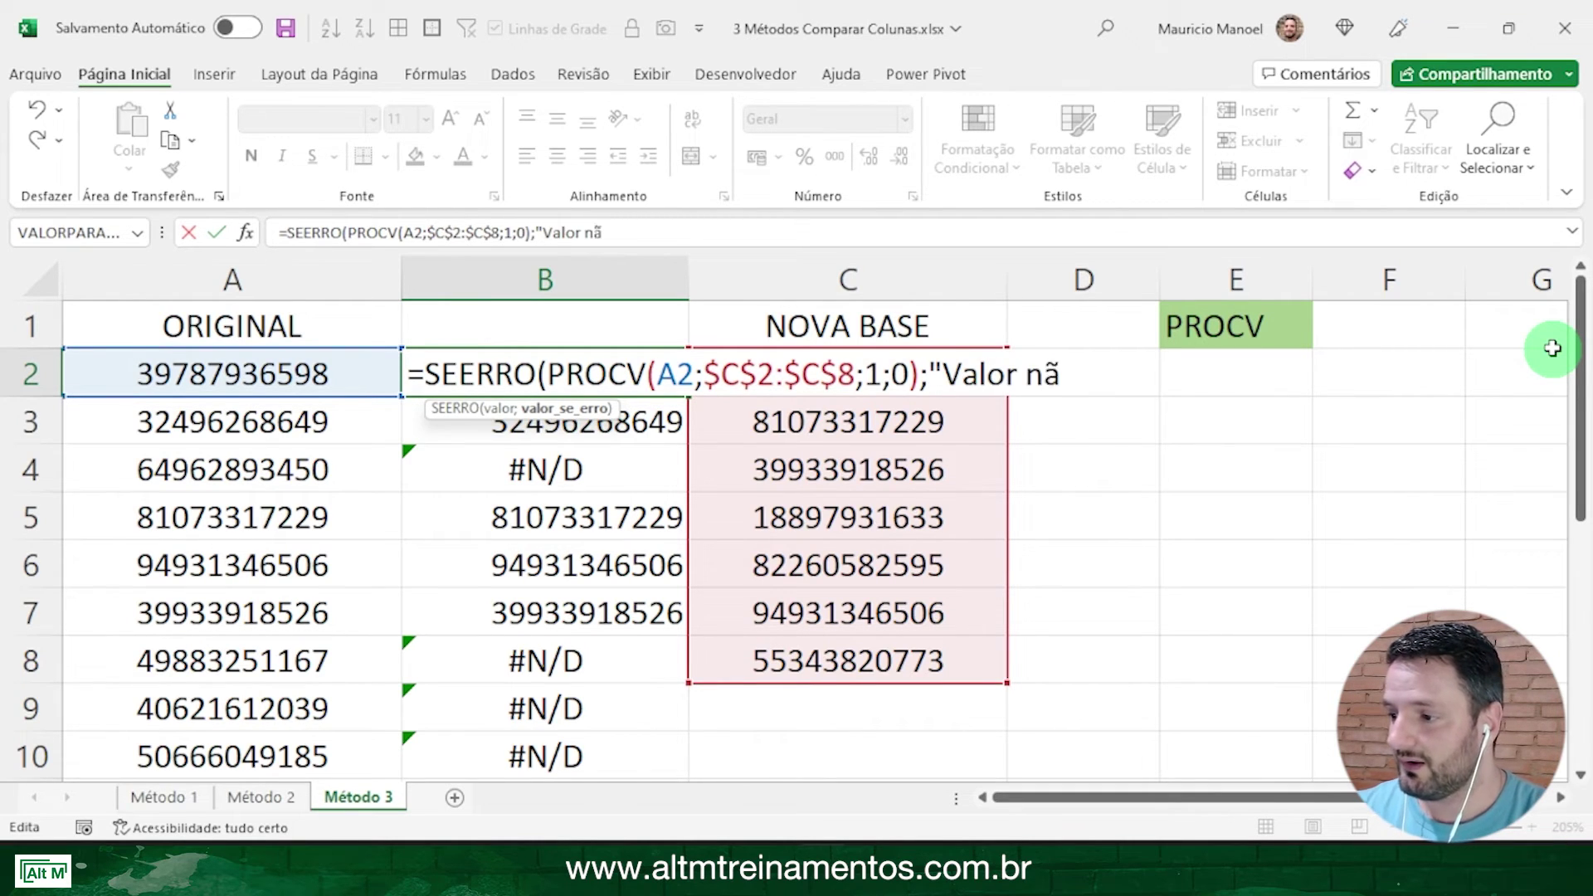
pyautogui.write('o encontrado na')
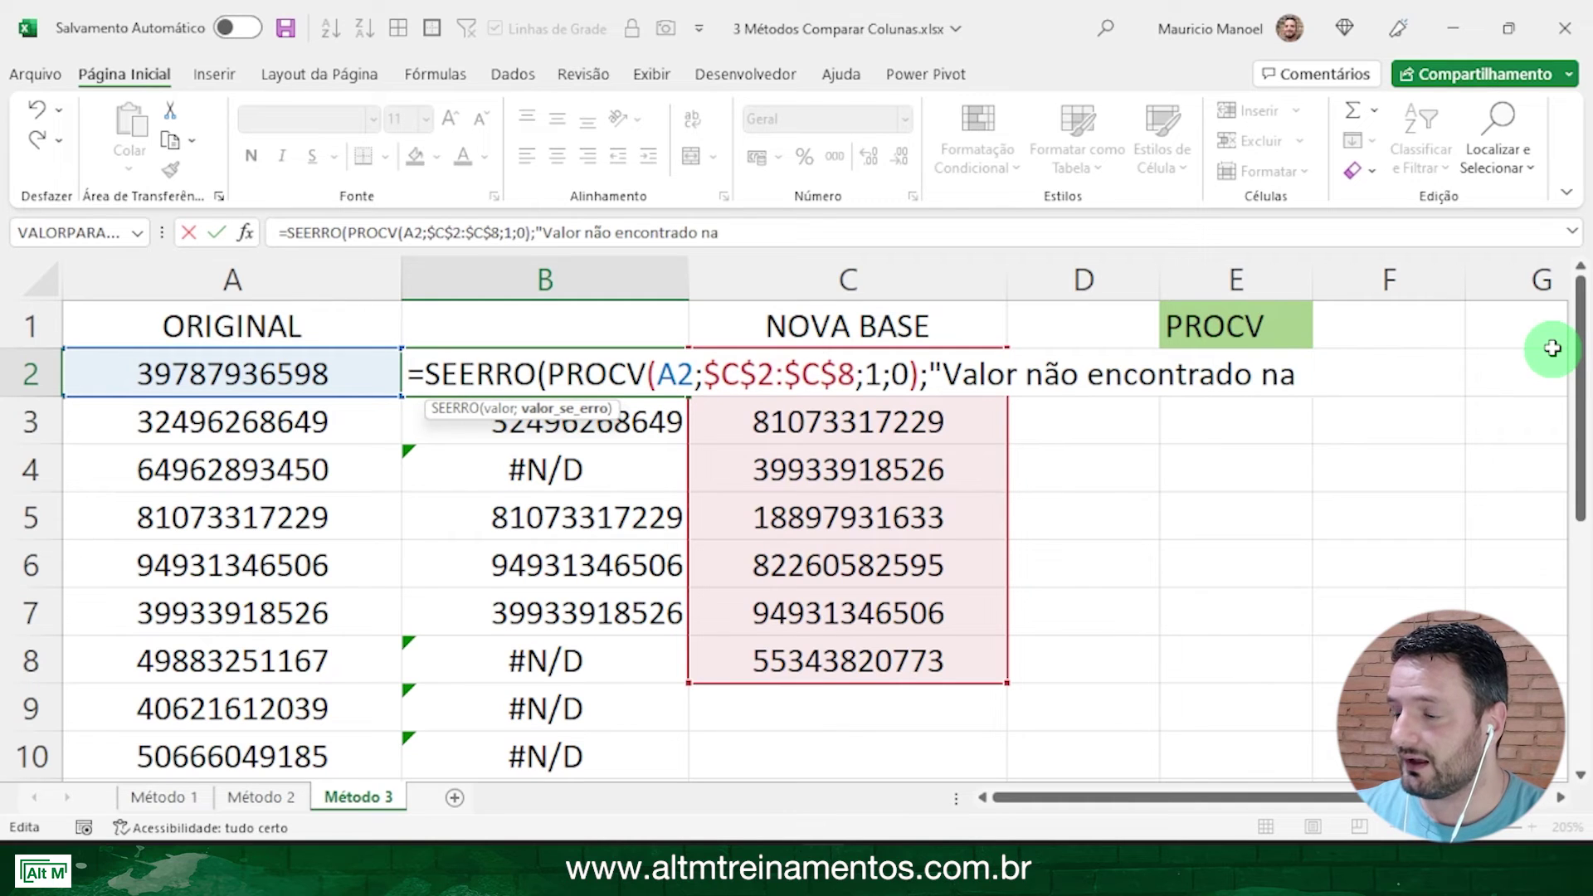
pyautogui.write(' nova ba')
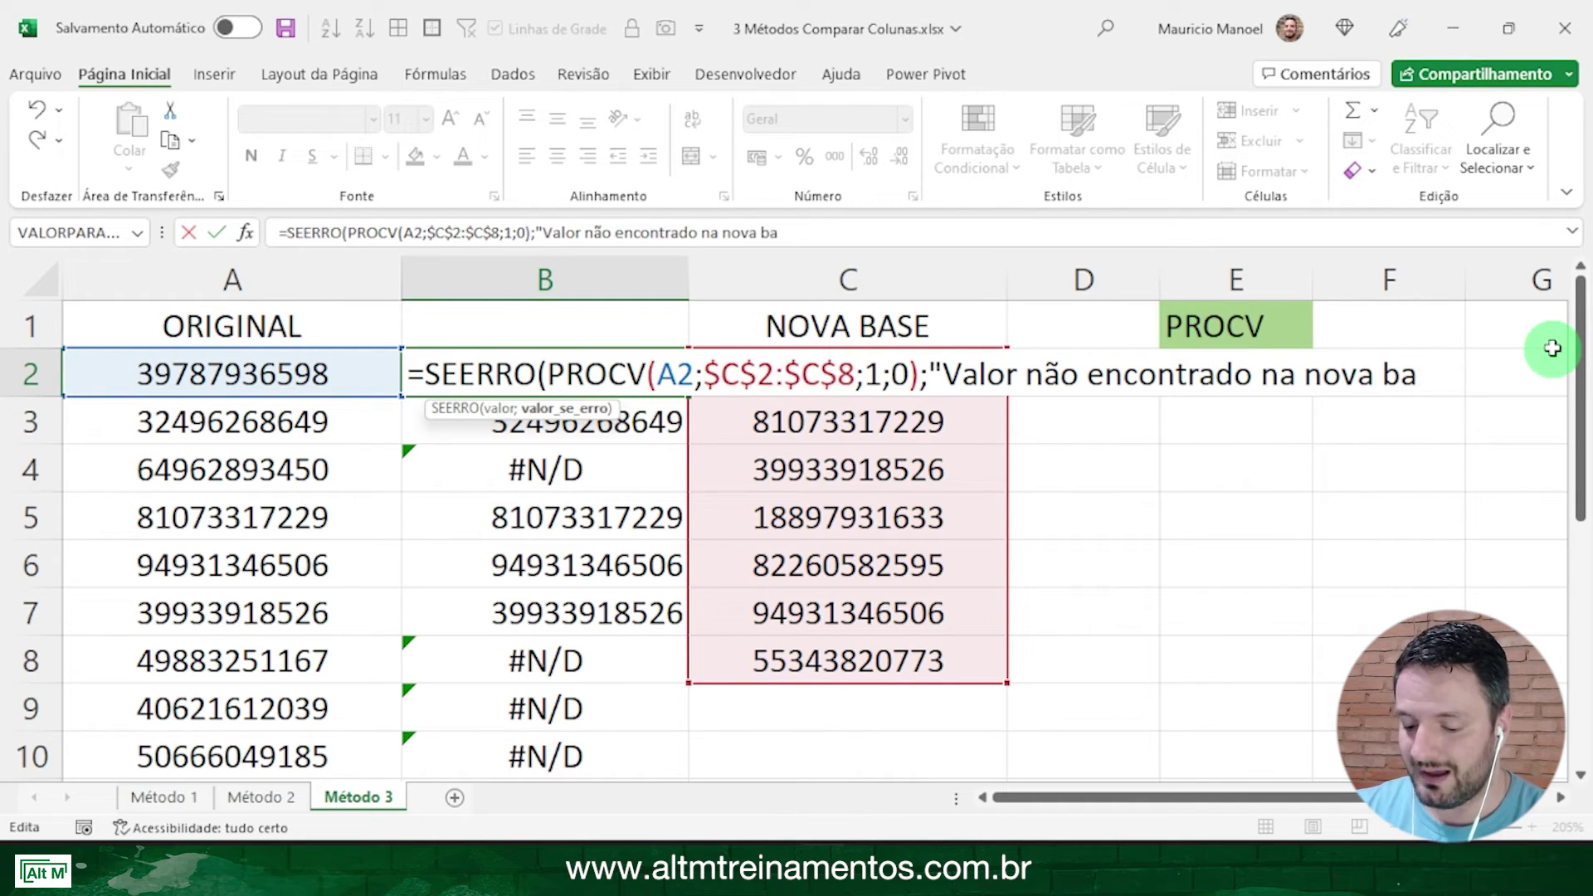
pyautogui.write('se?')
pyautogui.press('BackSpace')
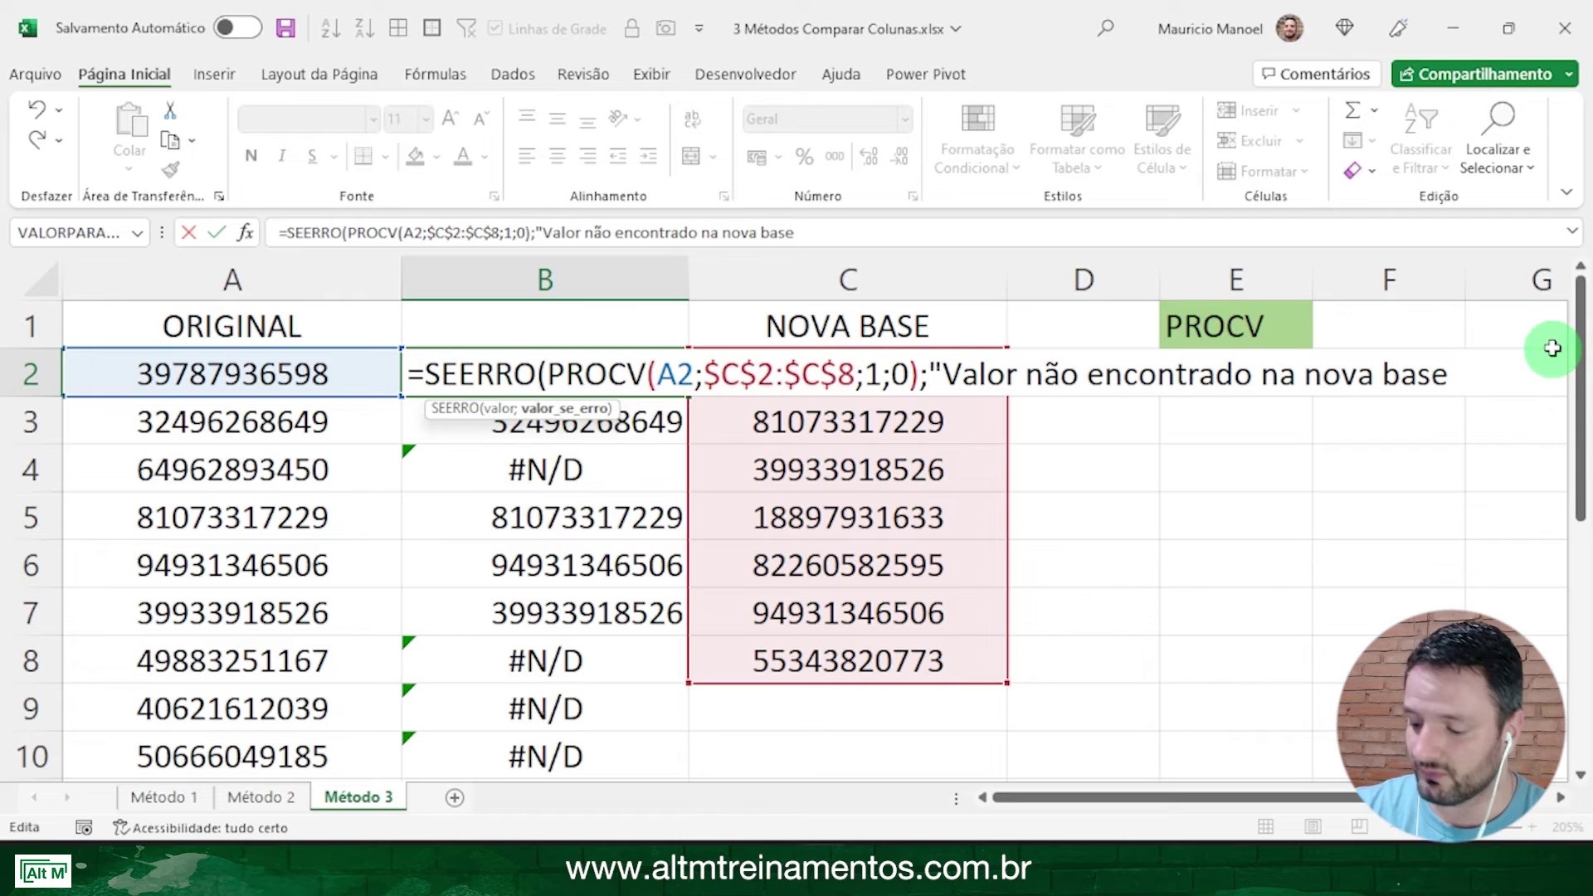
pyautogui.write('")')
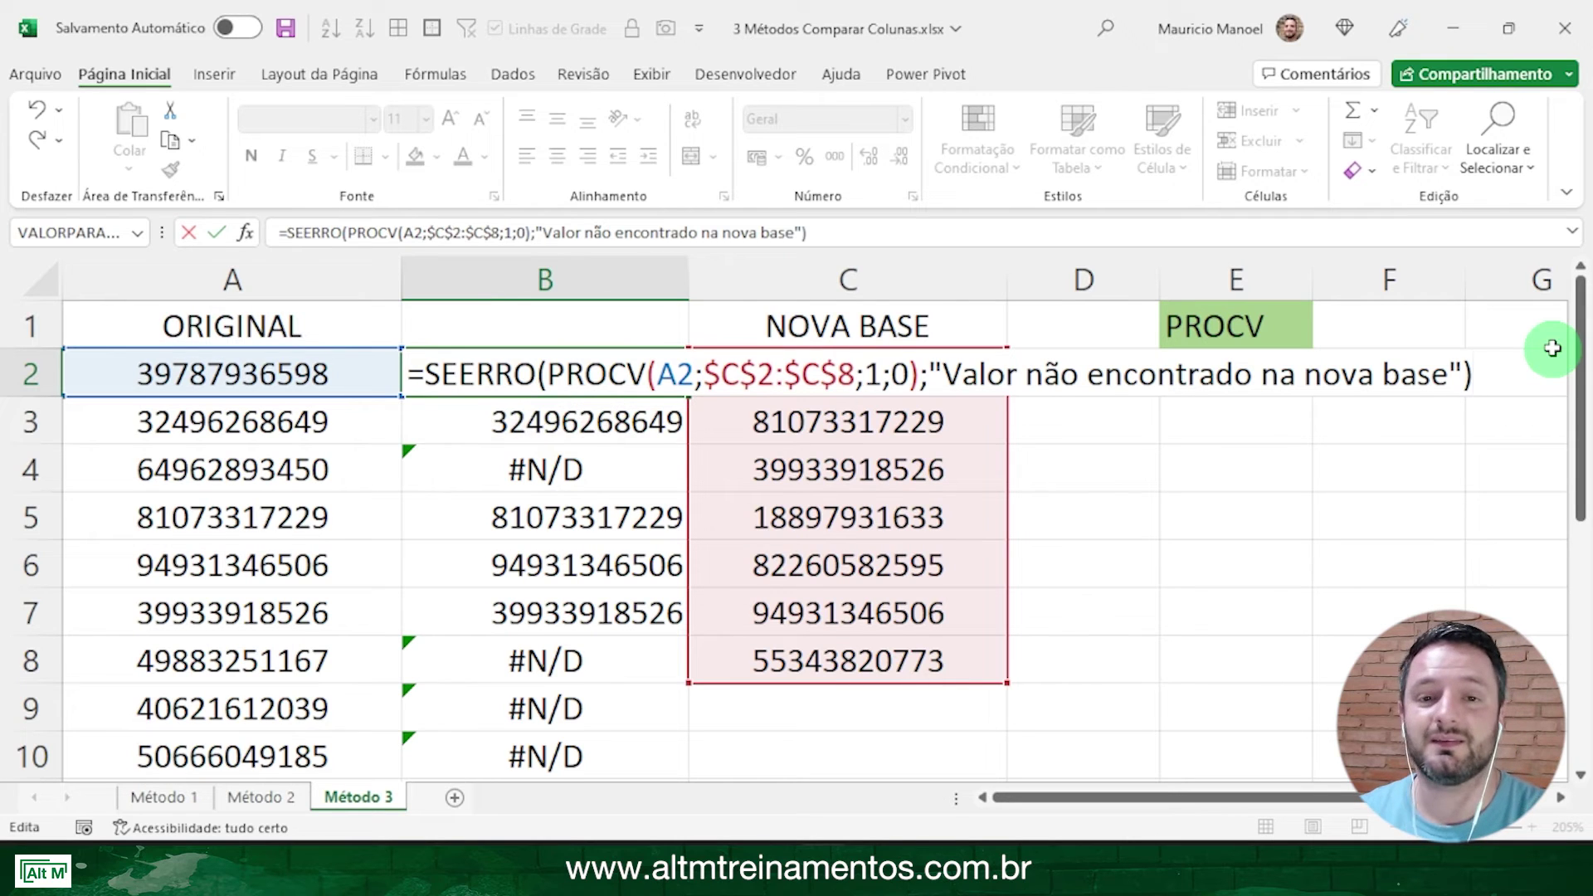